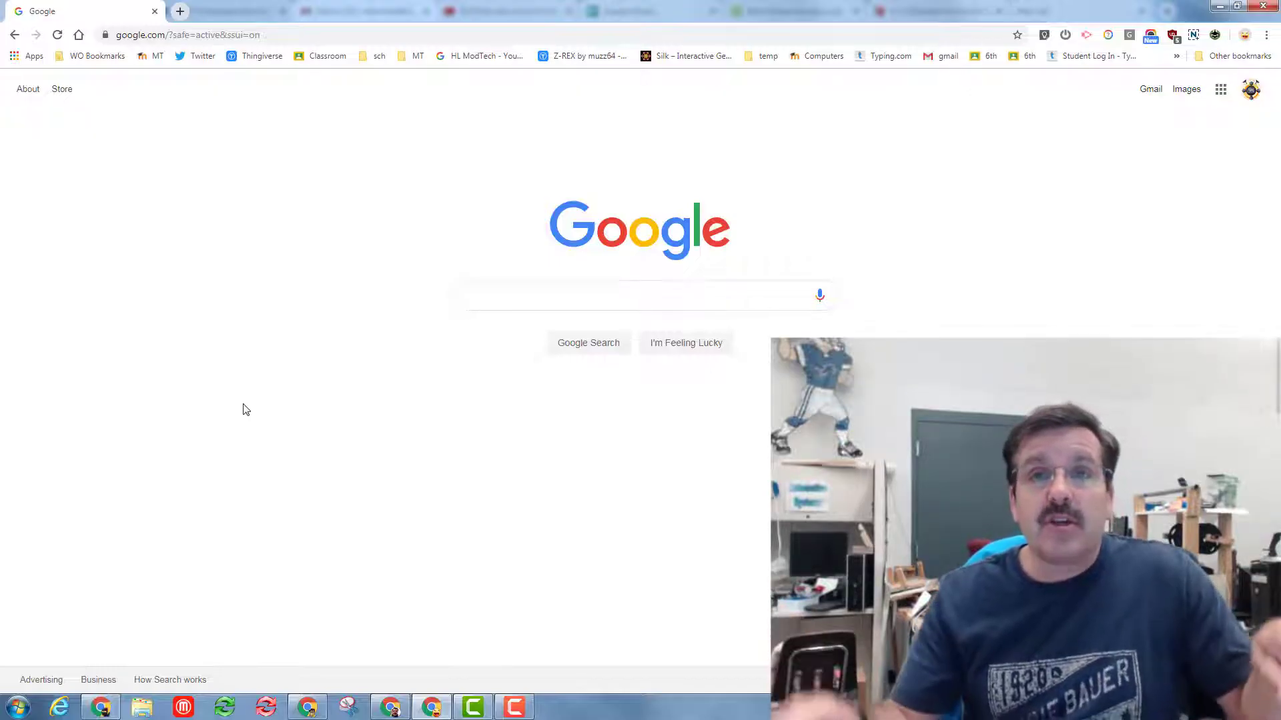
Search Google for "tinkercad" and open the official Tinkercad website from the results.
left_click(564, 292)
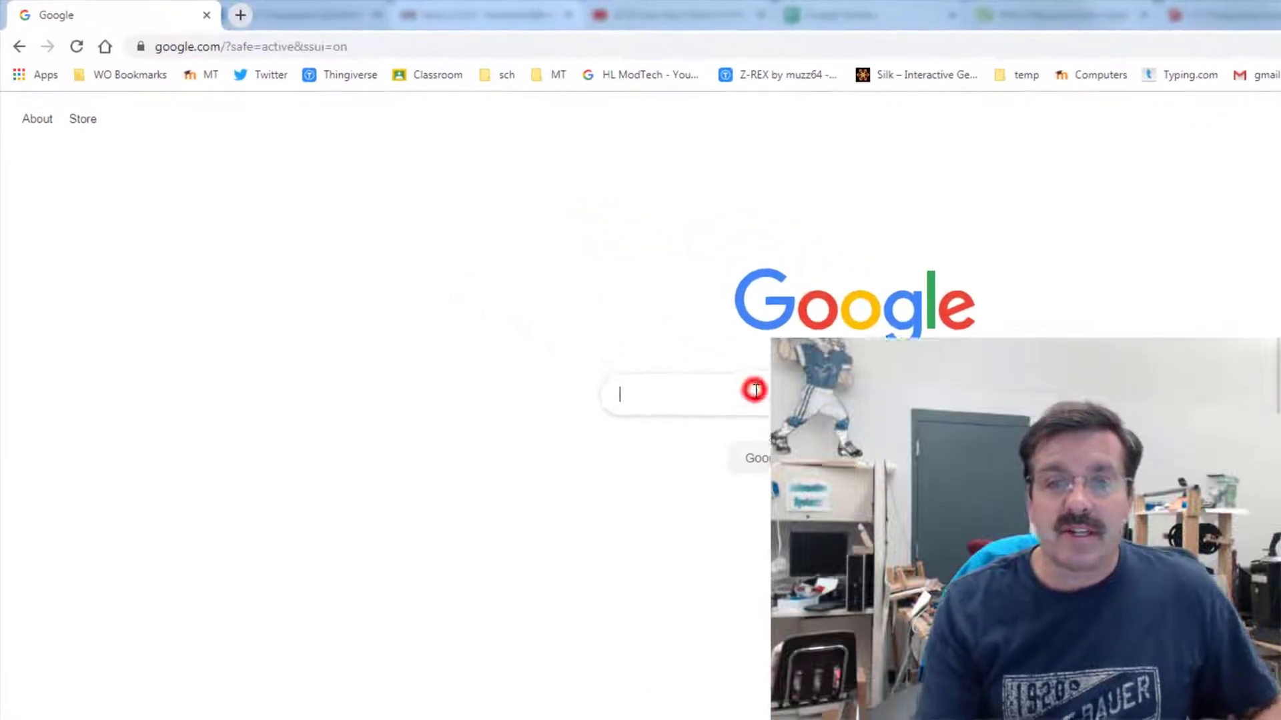
type("tinker")
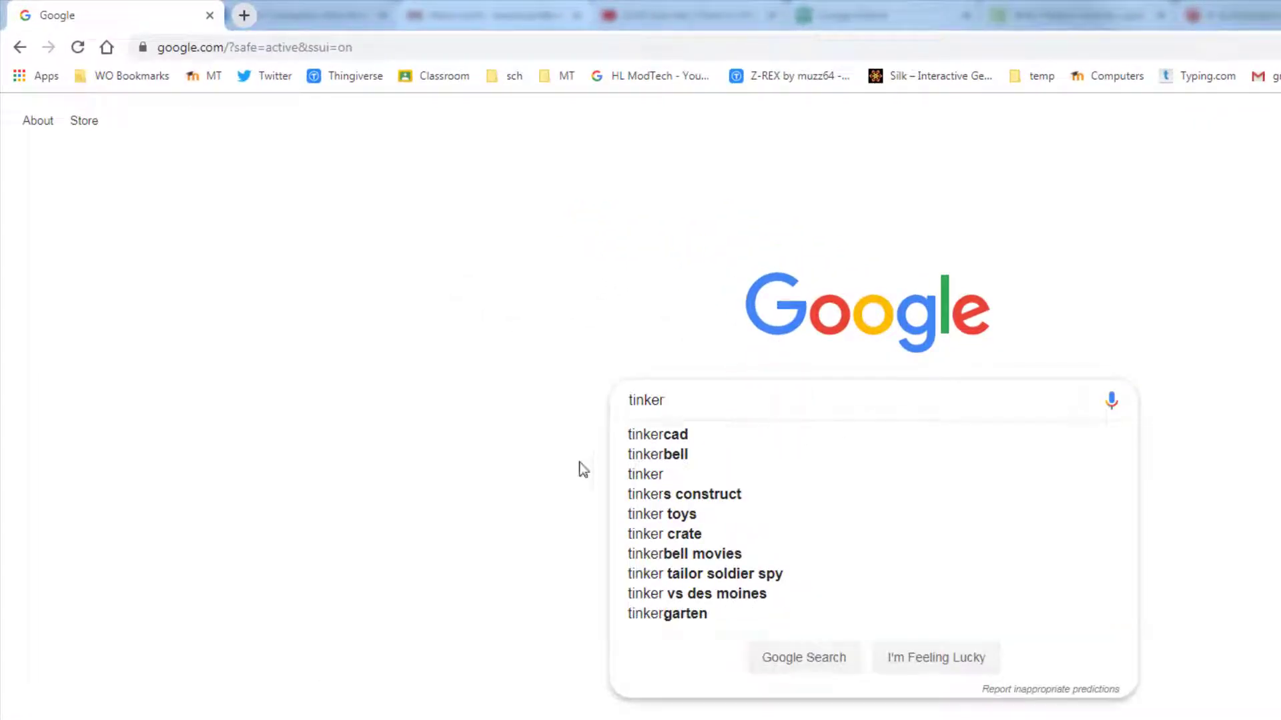
left_click(652, 435)
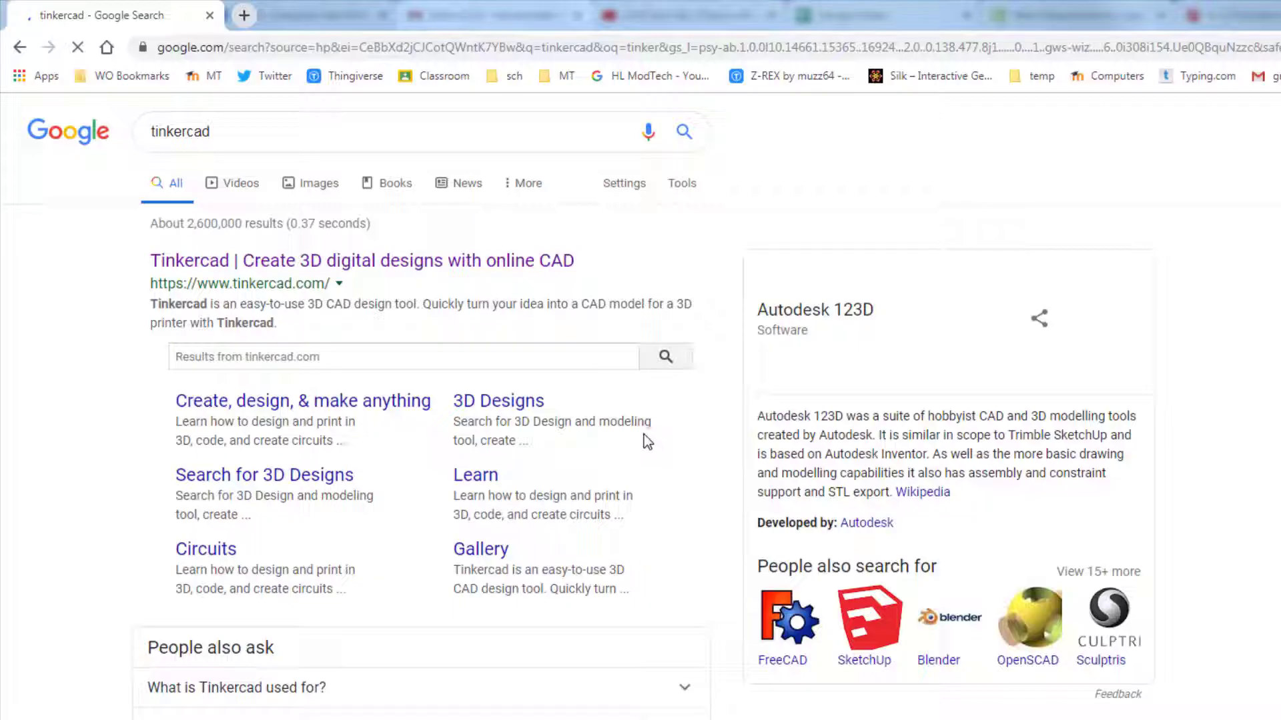
left_click(414, 261)
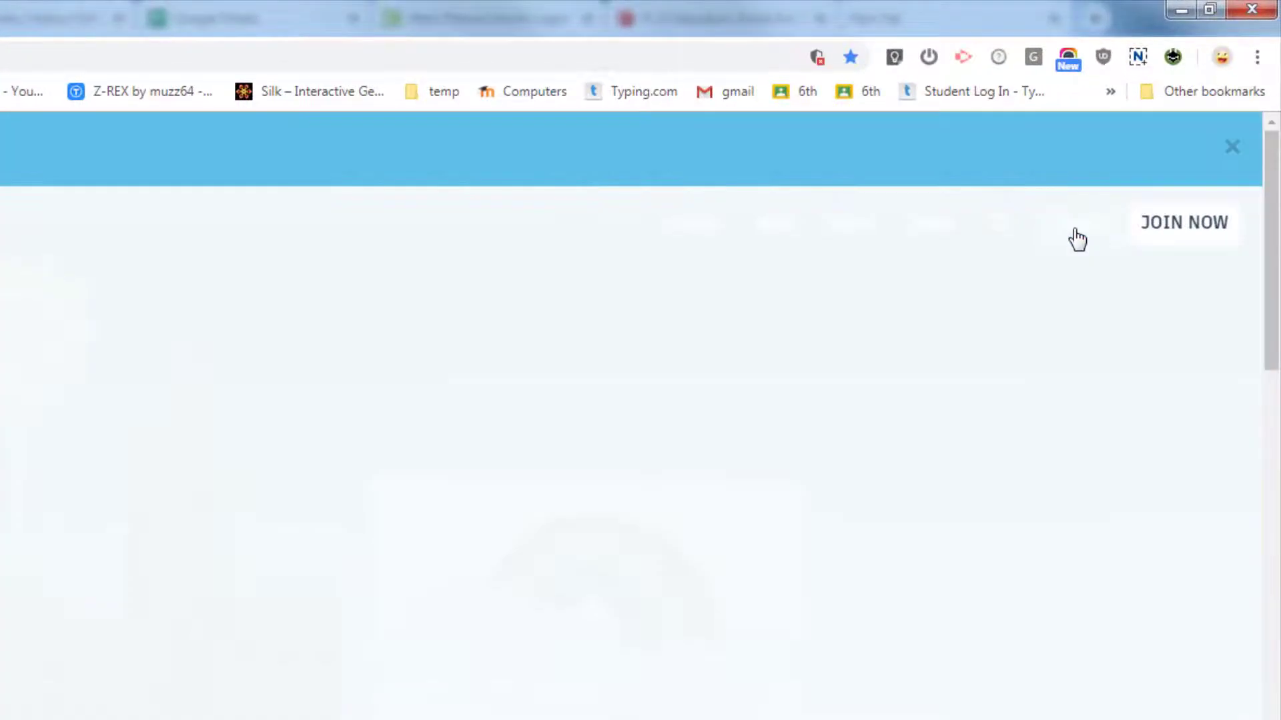
Sign in to Tinkercad through a social provider instead of the prefilled e-mail address.
left_click(1078, 226)
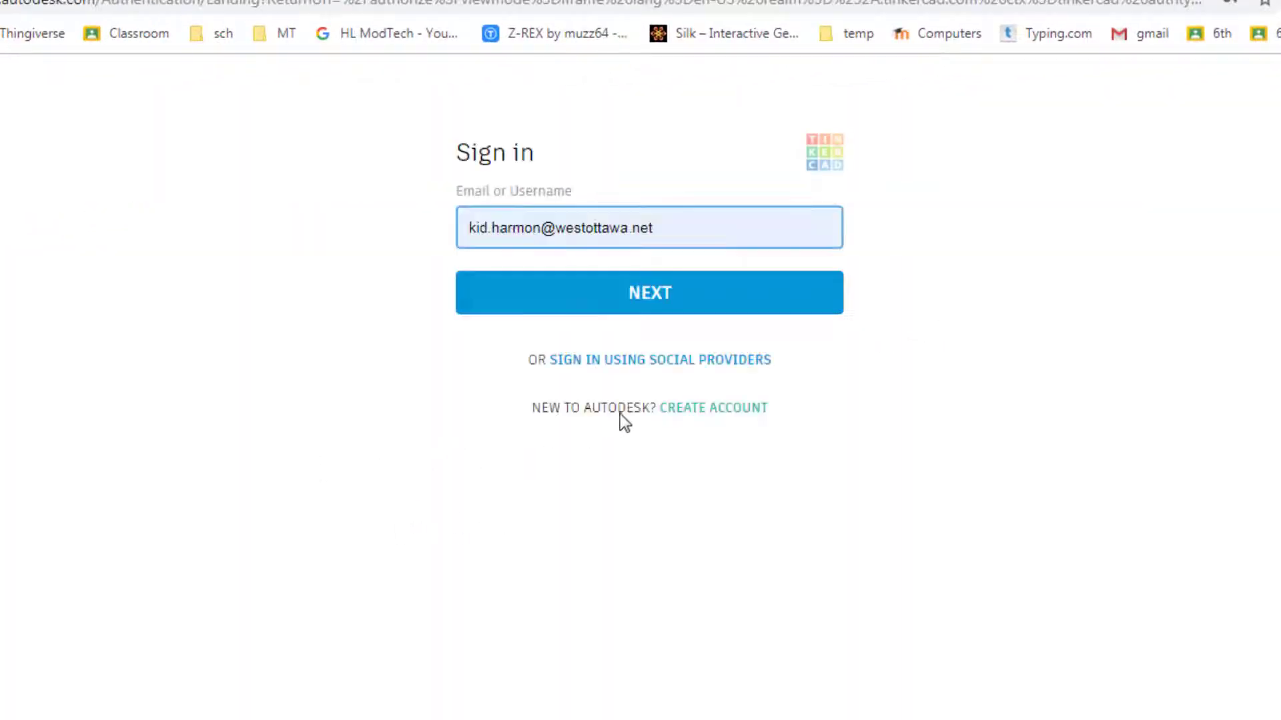
left_click(627, 361)
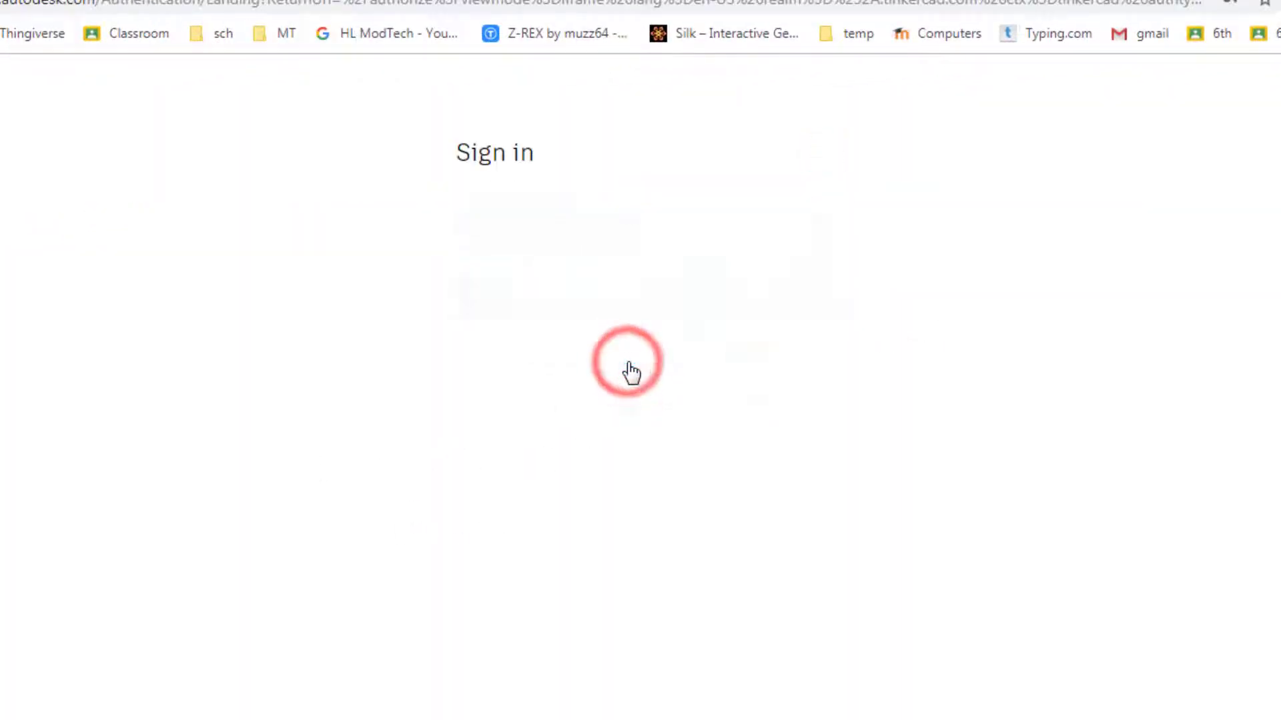
left_click(628, 286)
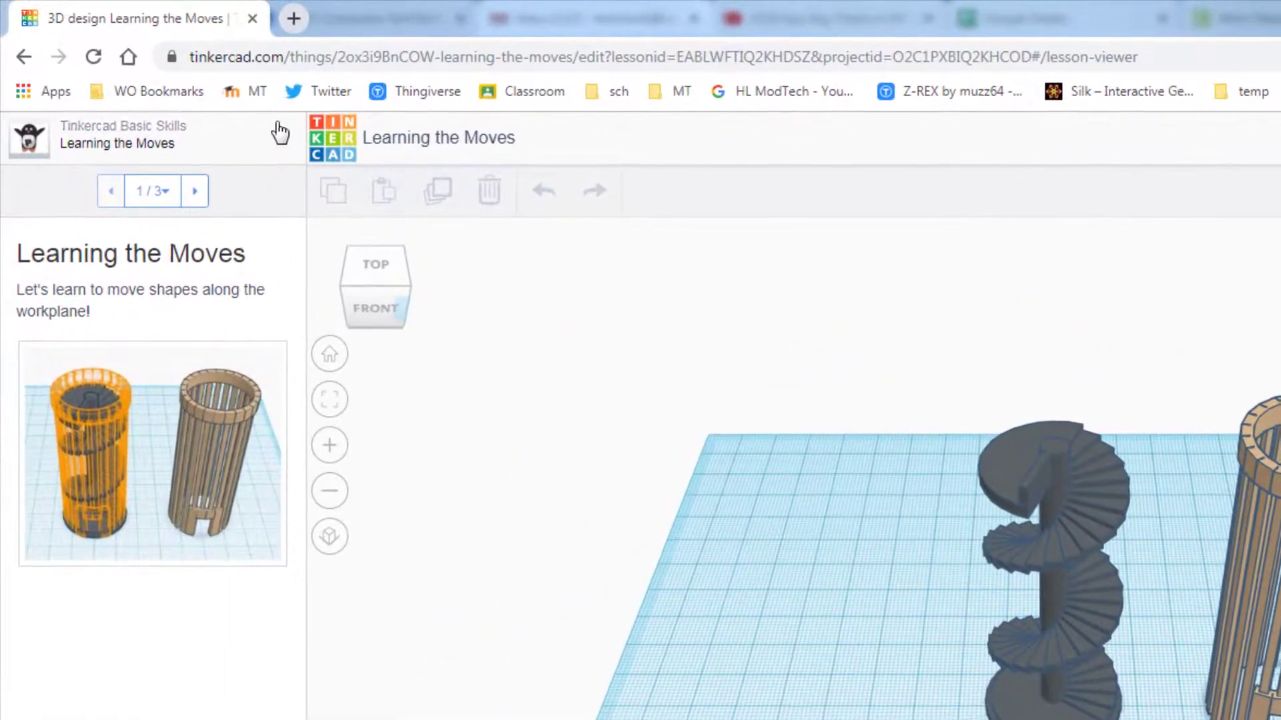
Leave the Learning the Moves lesson, create a new design from the dashboard and rename it "fs" followed by the owner's first name.
left_click(334, 152)
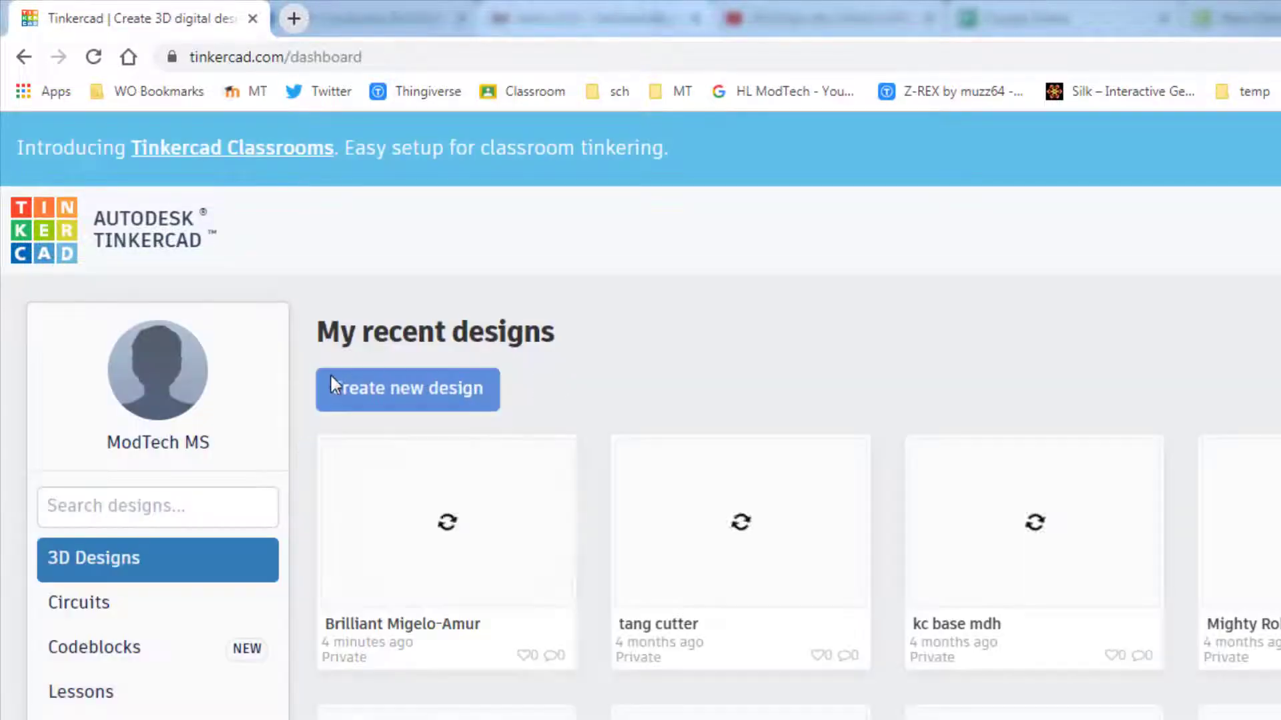
left_click(381, 384)
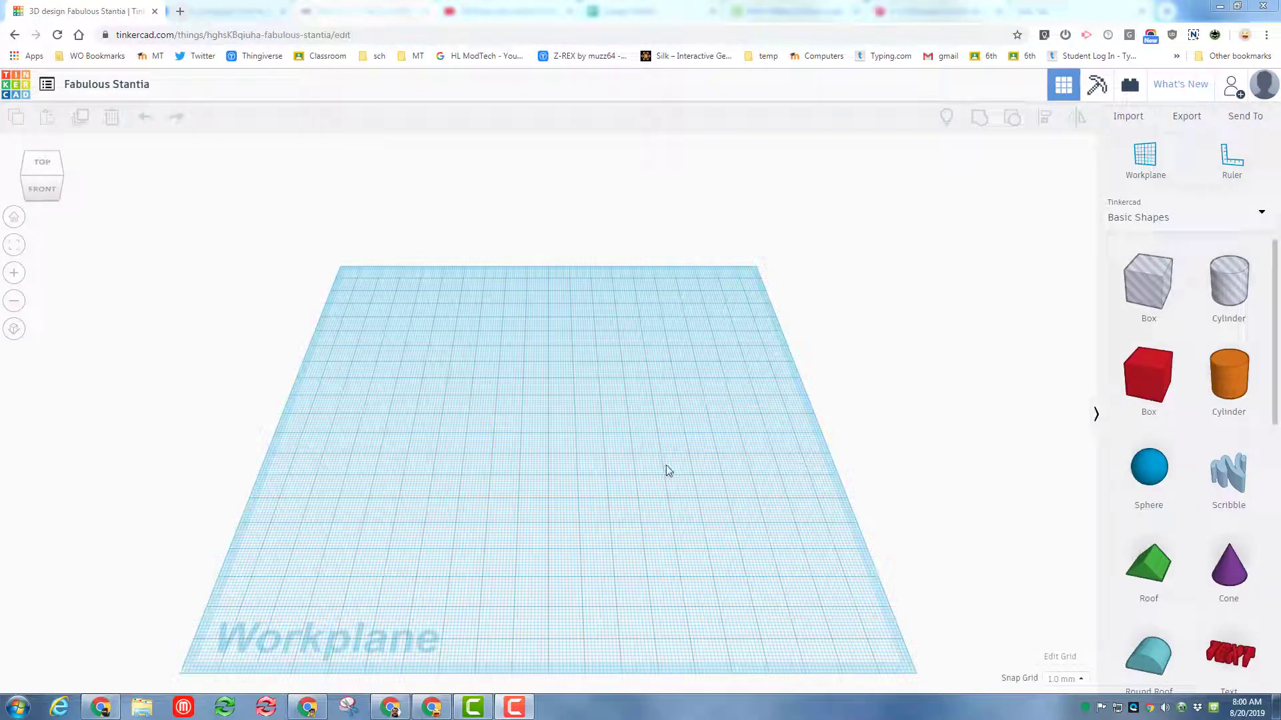
left_click(98, 86)
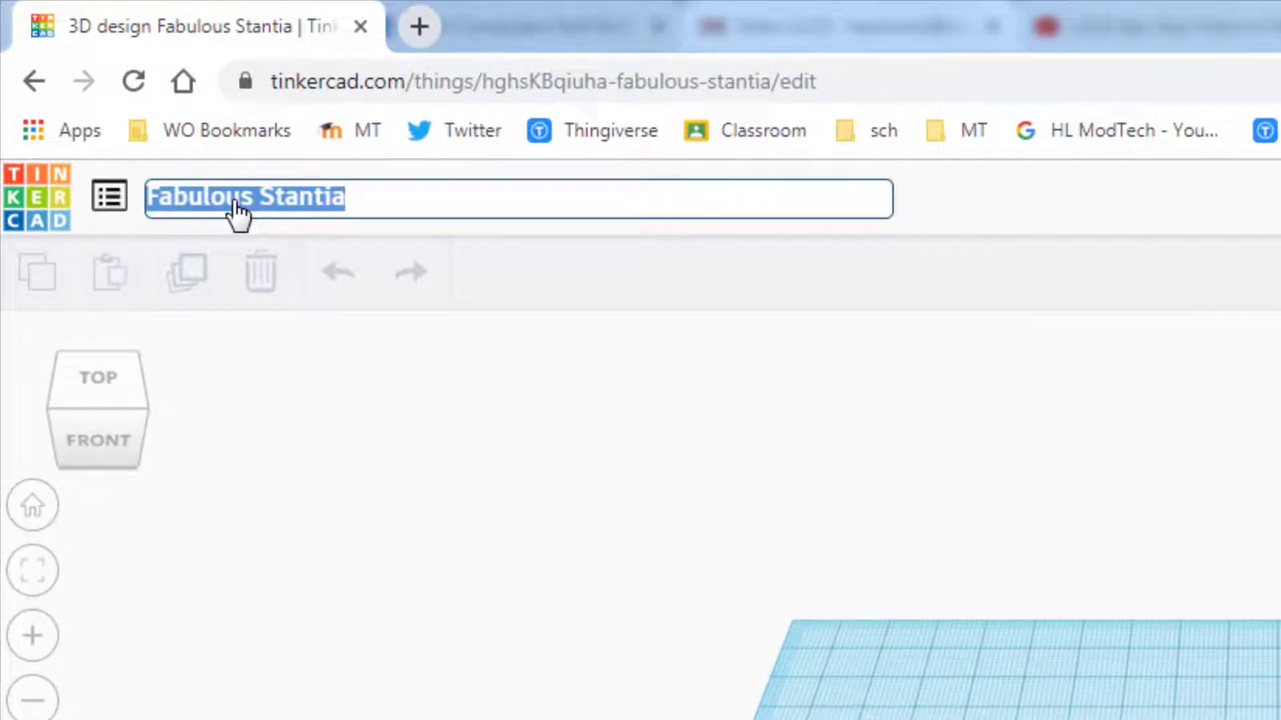
type("fs")
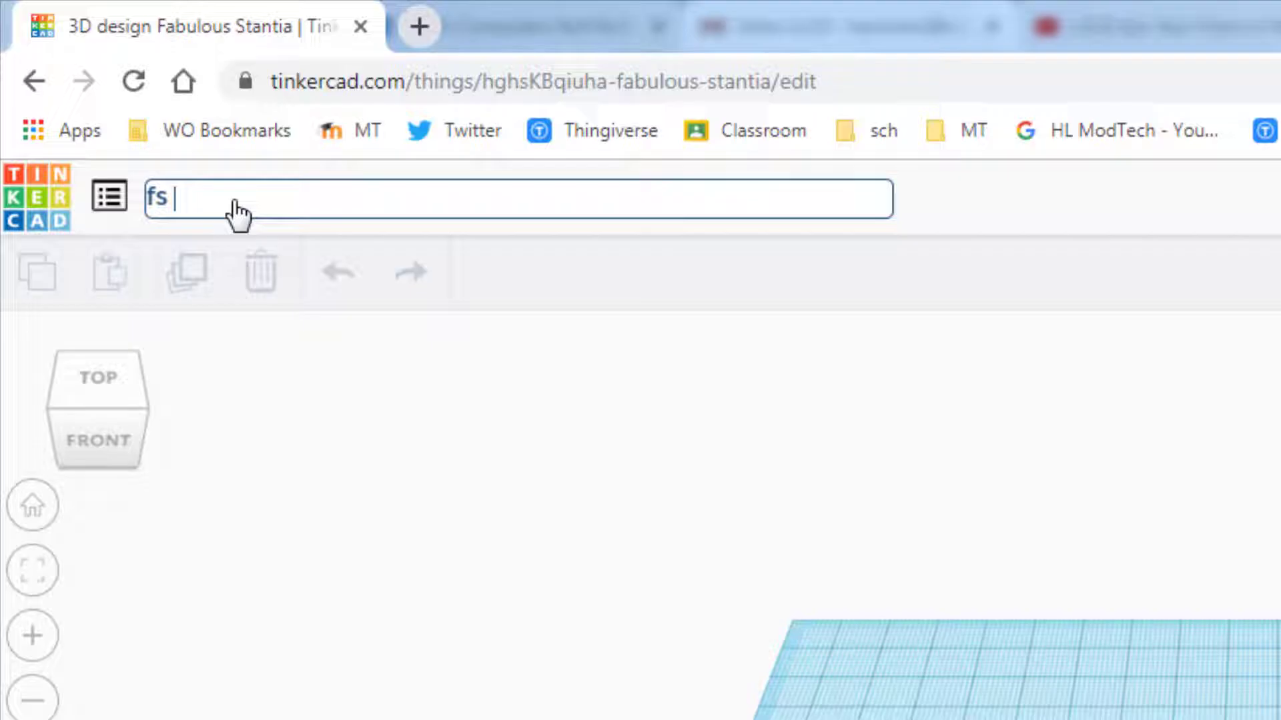
type(" mike")
key("Return")
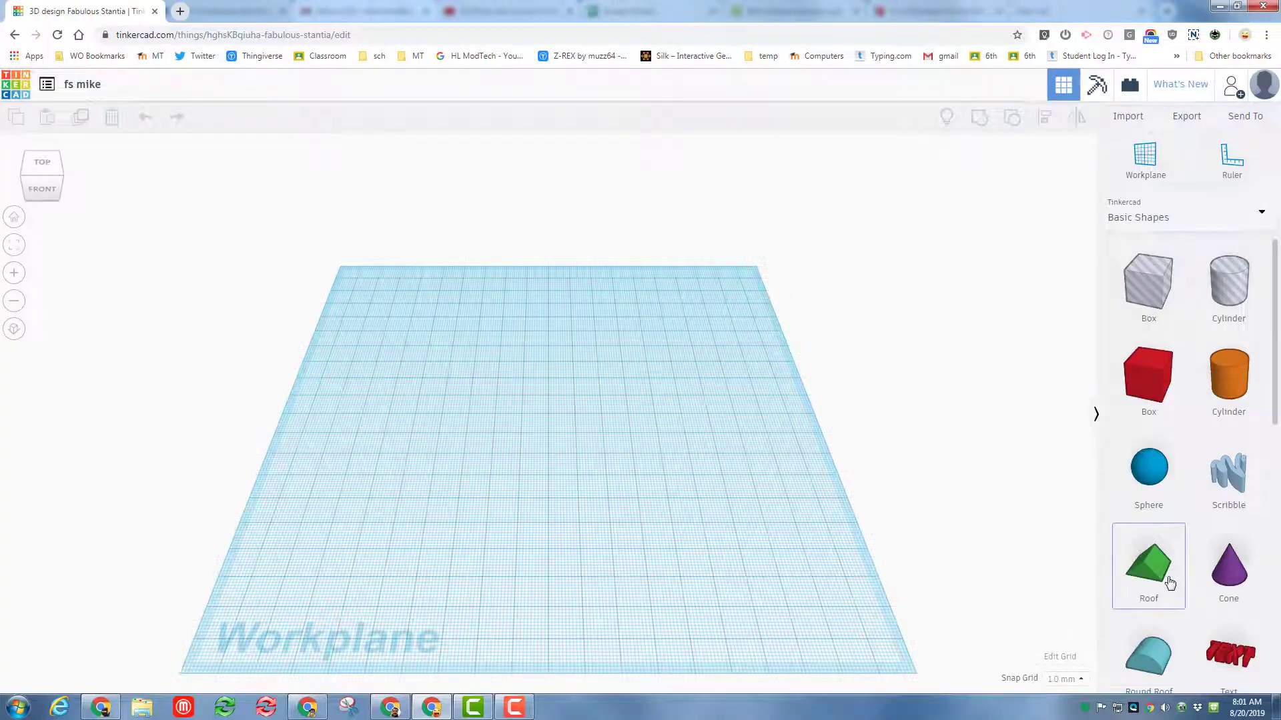
Place a green Roof shape near the workplane's front left corner and rotate it a quarter turn on the plane.
left_click_drag(1166, 578, 361, 546)
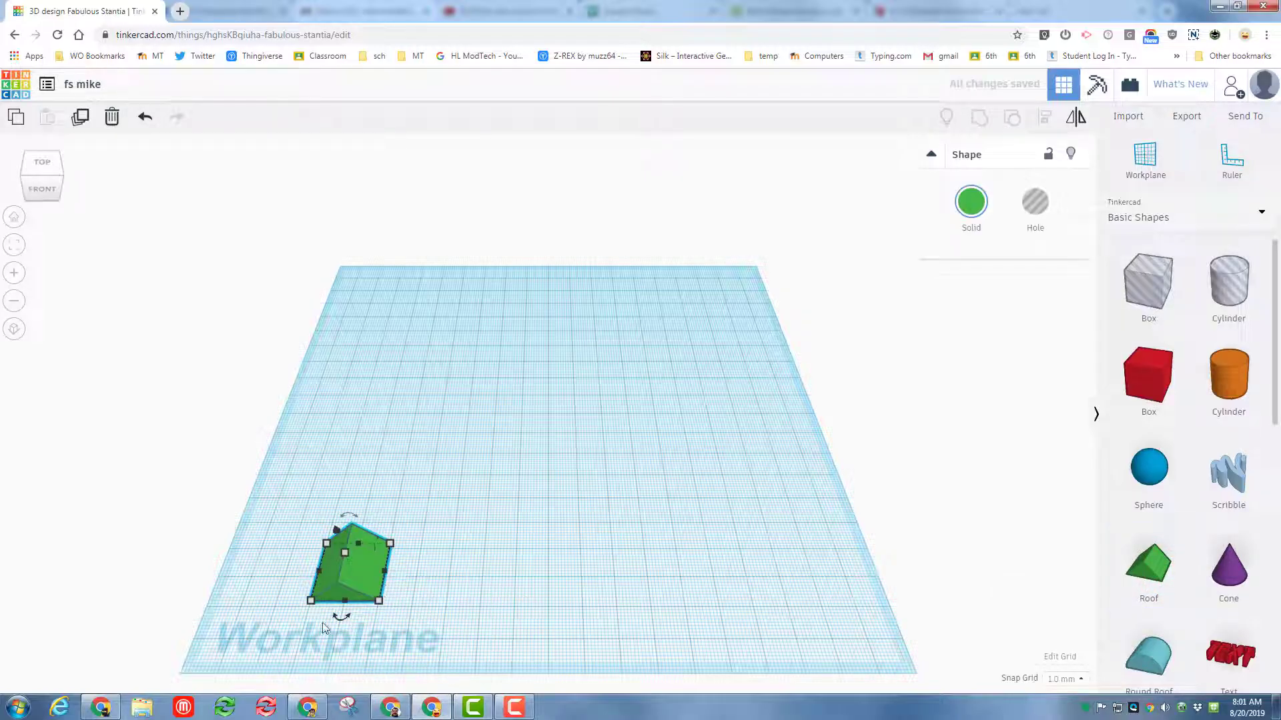
left_click(24, 179)
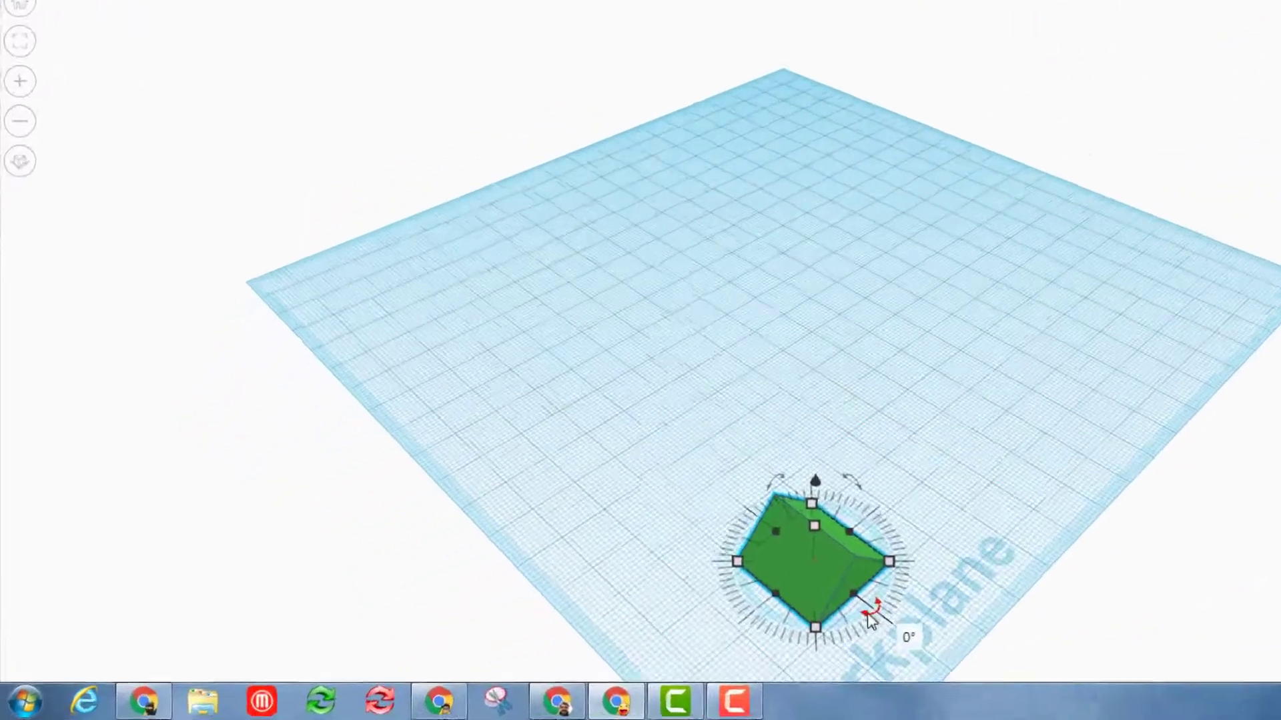
left_click_drag(610, 642, 632, 614)
left_click_drag(946, 559, 826, 598)
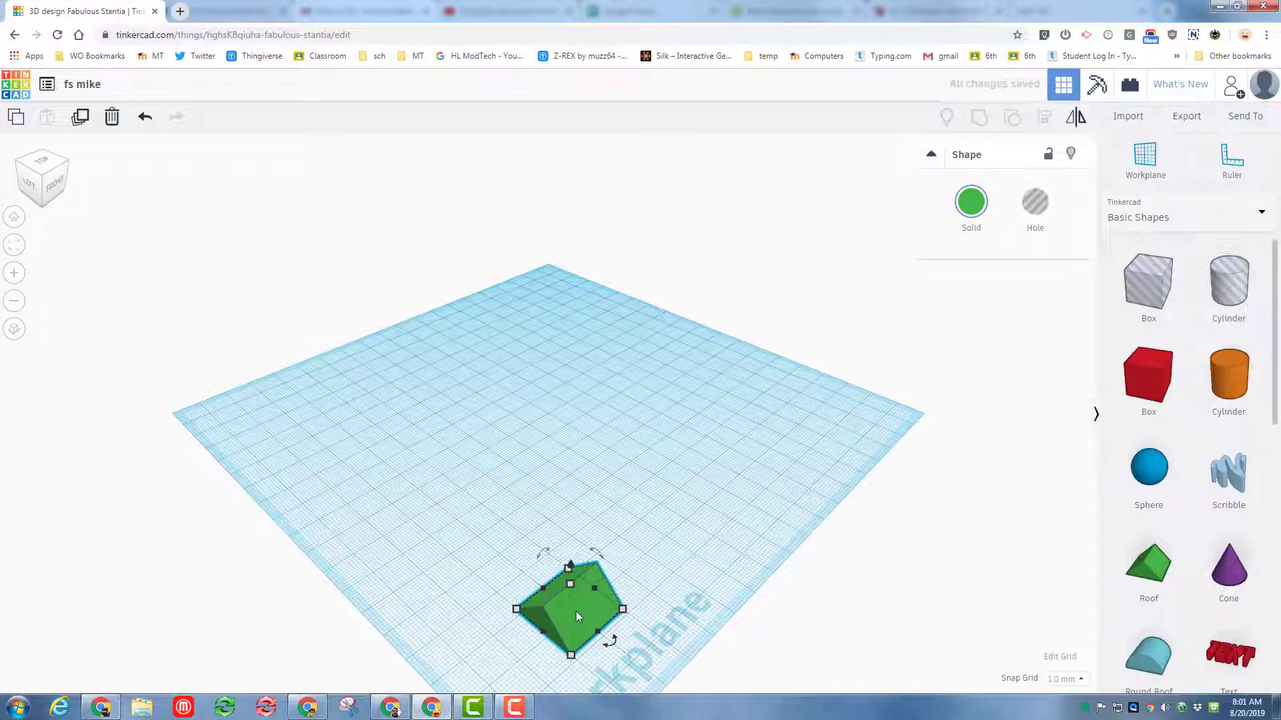
Stretch the roof lengthwise to about 76 mm, try enlarging it from one corner, and undo that enlargement.
mouse_move(594, 587)
left_click_drag(612, 571, 721, 475)
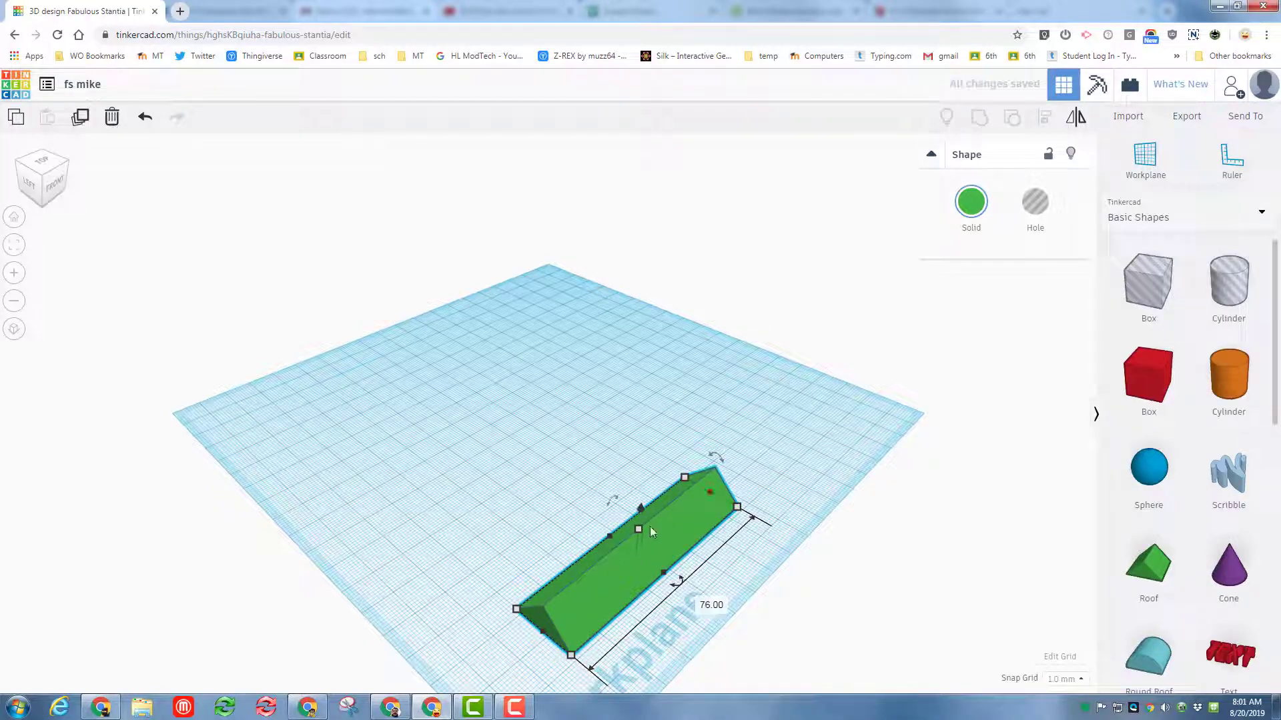
left_click_drag(682, 477, 648, 337)
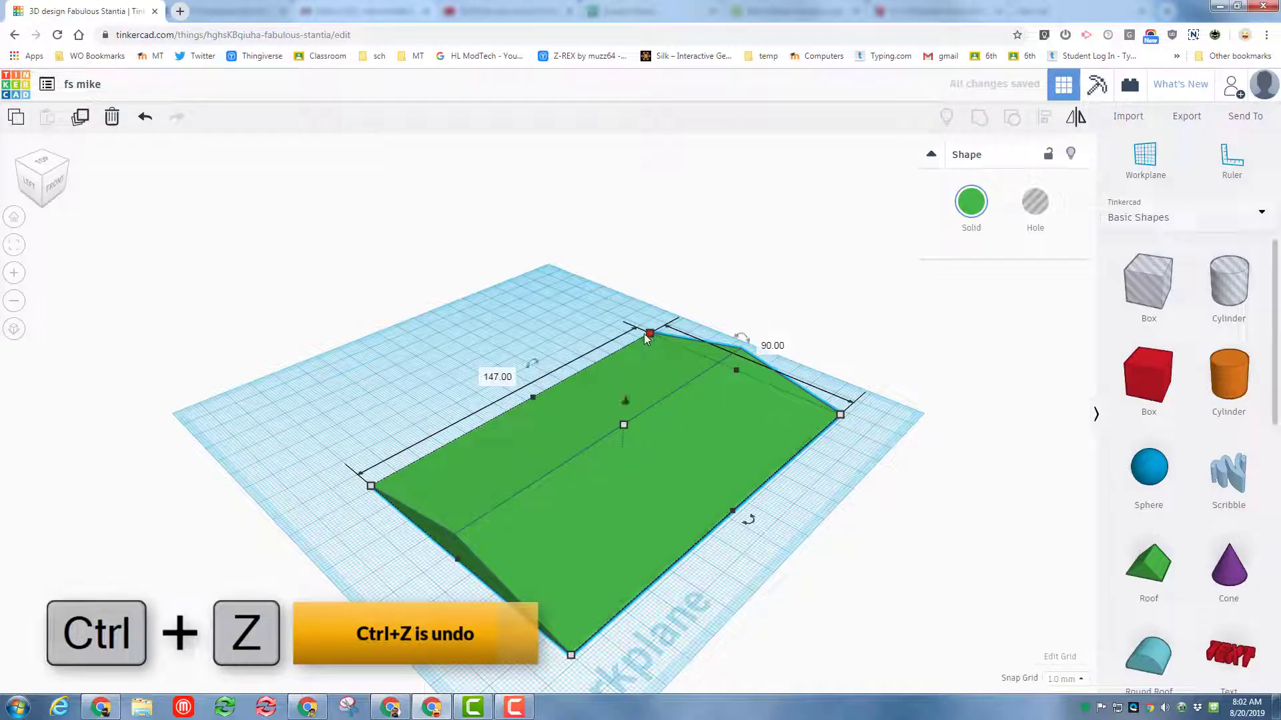
left_click(144, 118)
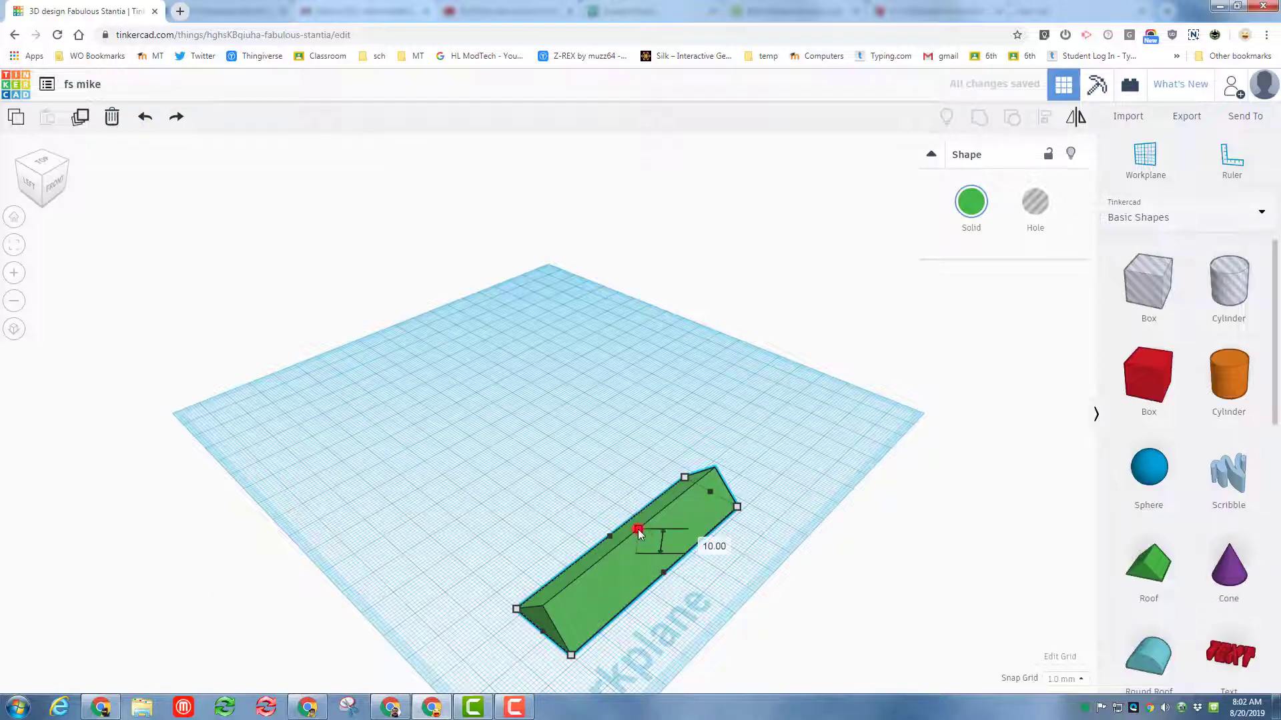
Set the roof's height to 20 mm.
left_click(56, 186)
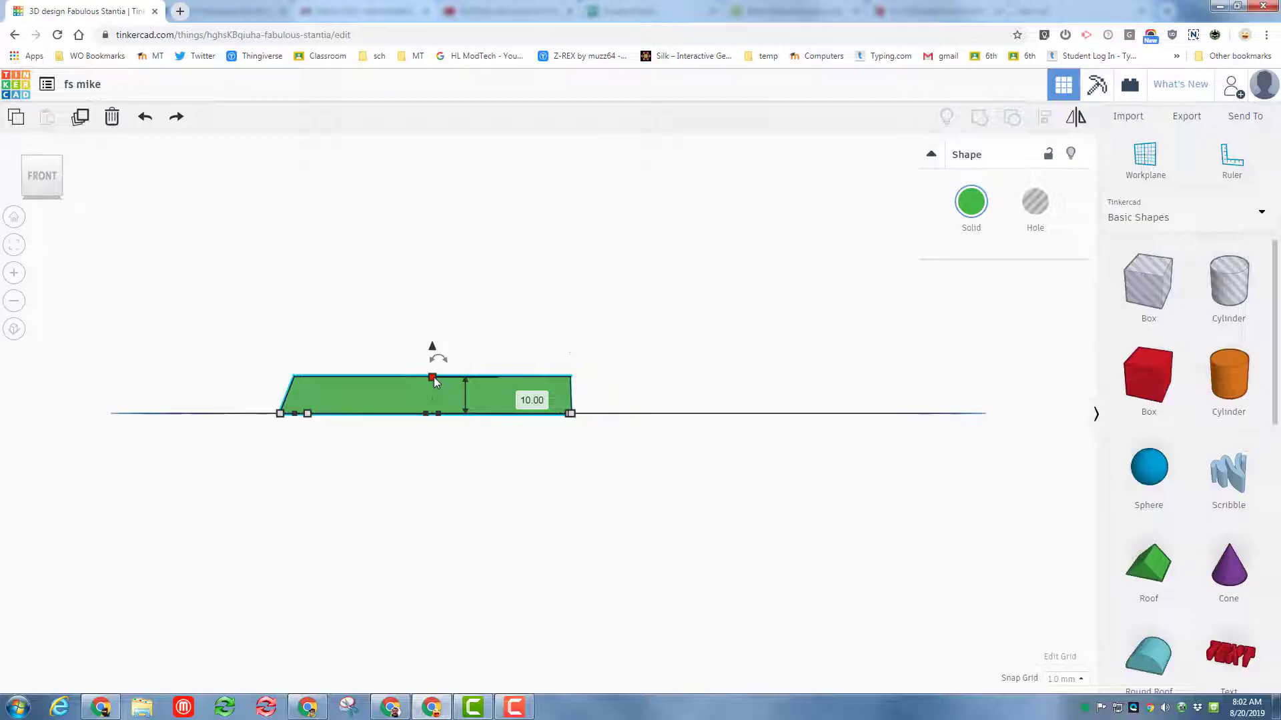
left_click_drag(434, 379, 418, 239)
left_click(519, 325)
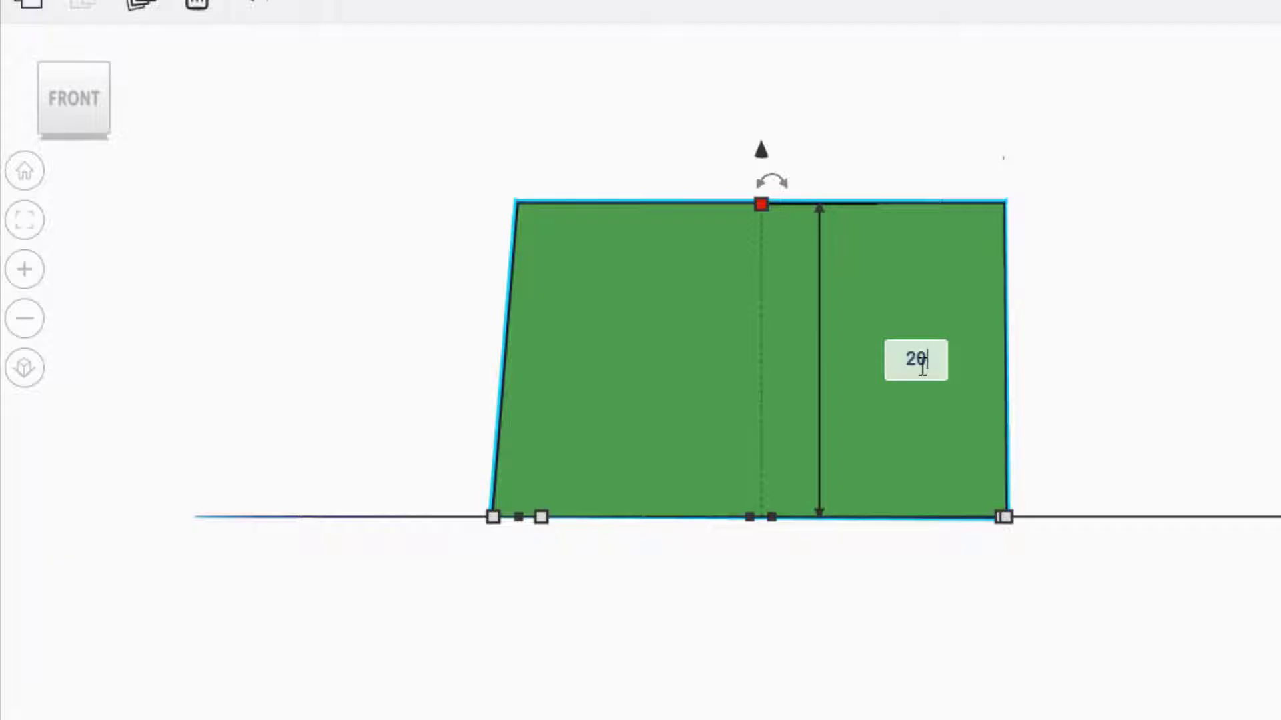
key("Return")
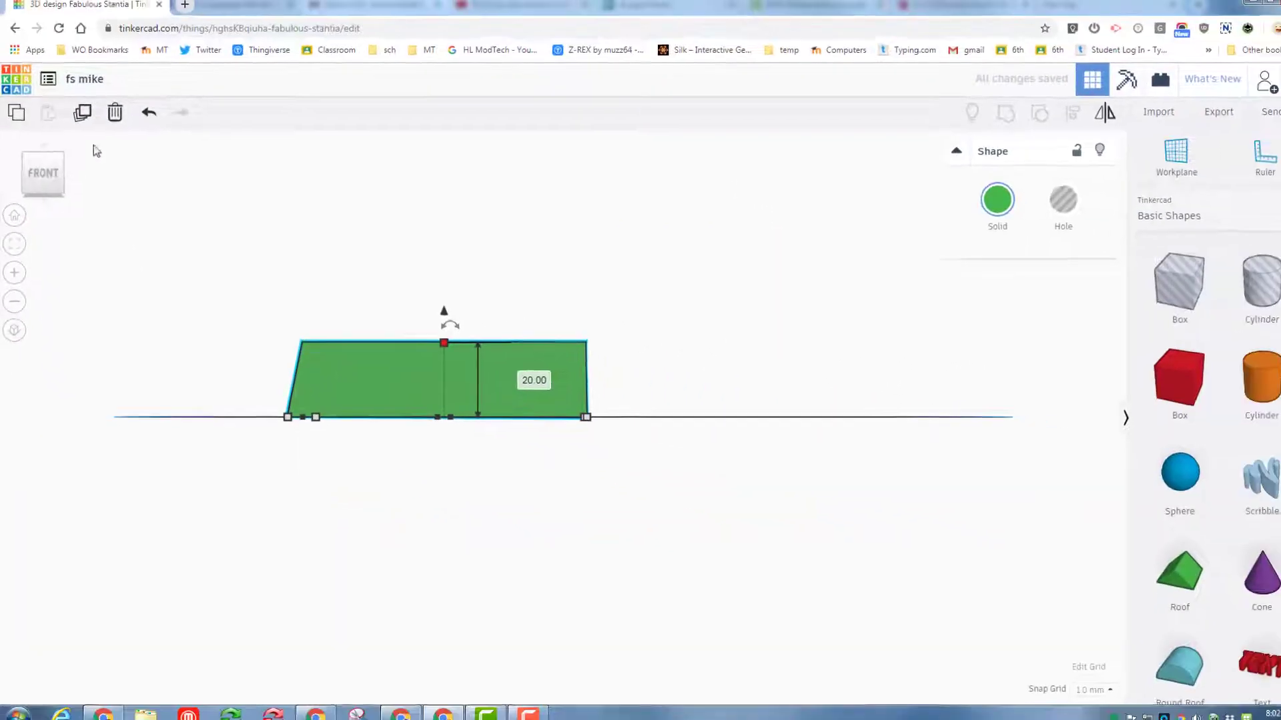
Place a temporary workplane on the roof's sloping front face and add a Text shape centred on that face.
right_click_drag(167, 346, 278, 380)
right_click_drag(455, 364, 449, 422)
left_click_drag(67, 182, 31, 160)
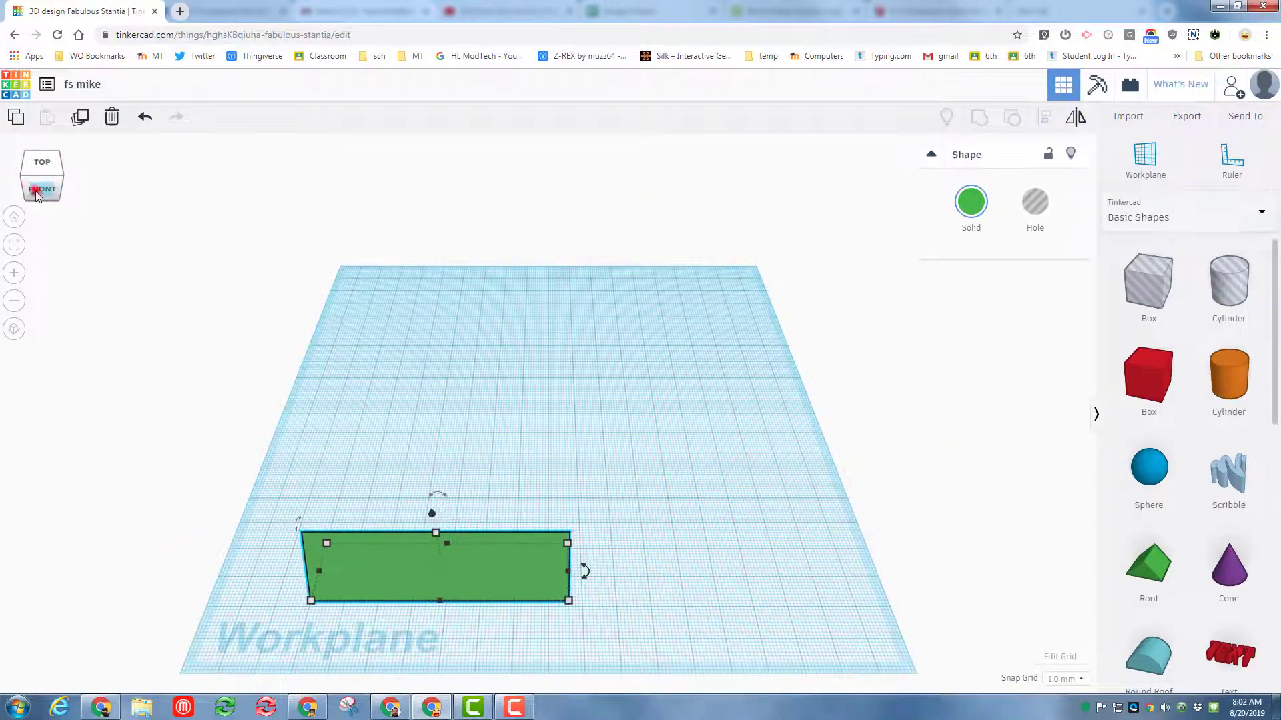
left_click(36, 193)
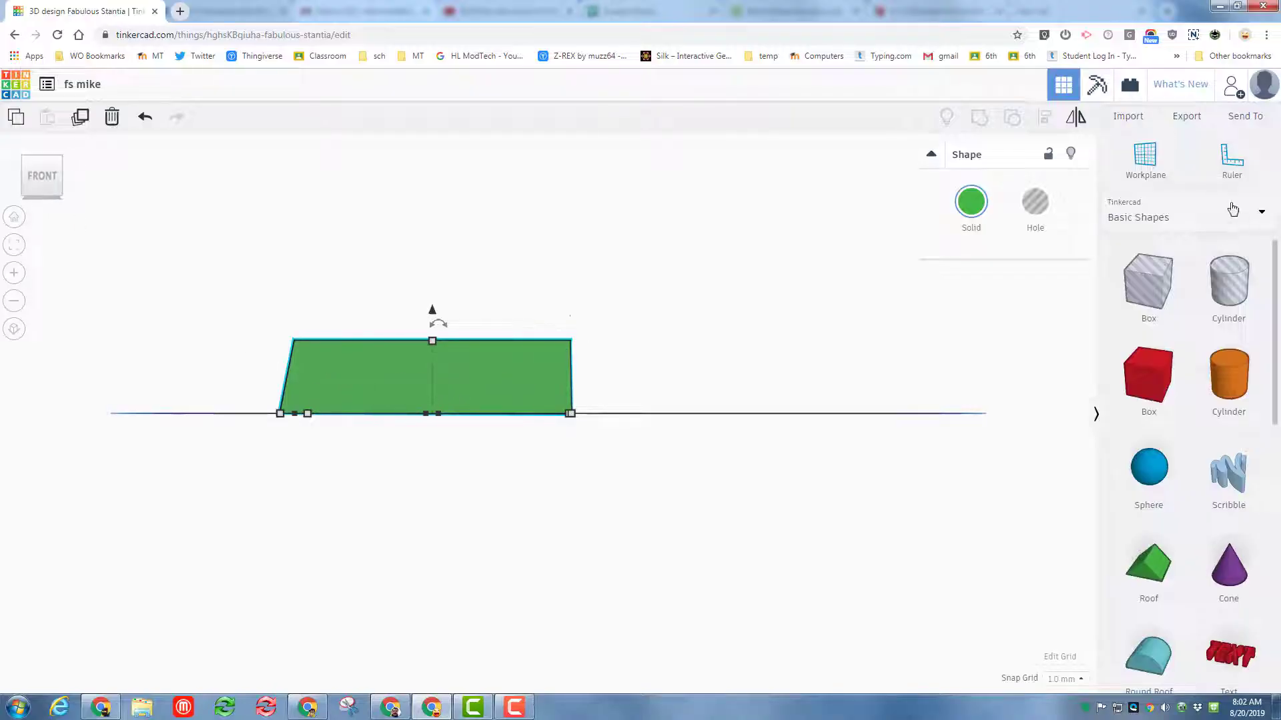
left_click(1146, 162)
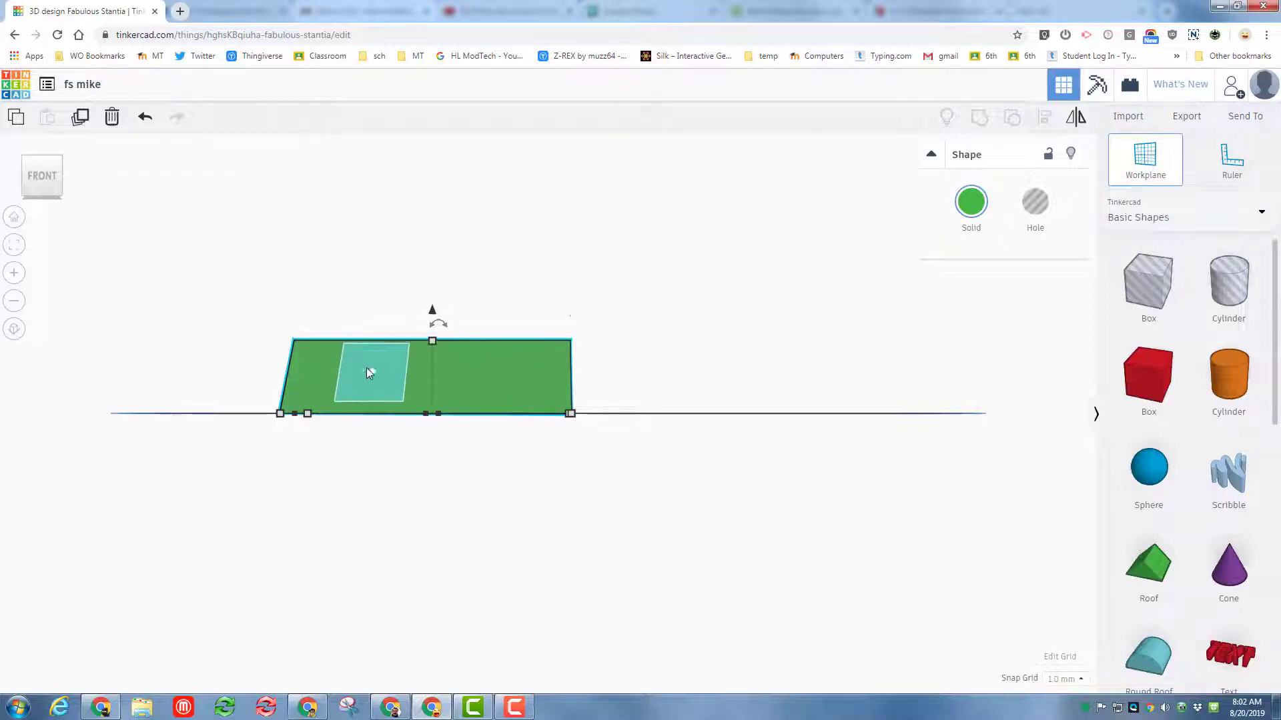
left_click(359, 374)
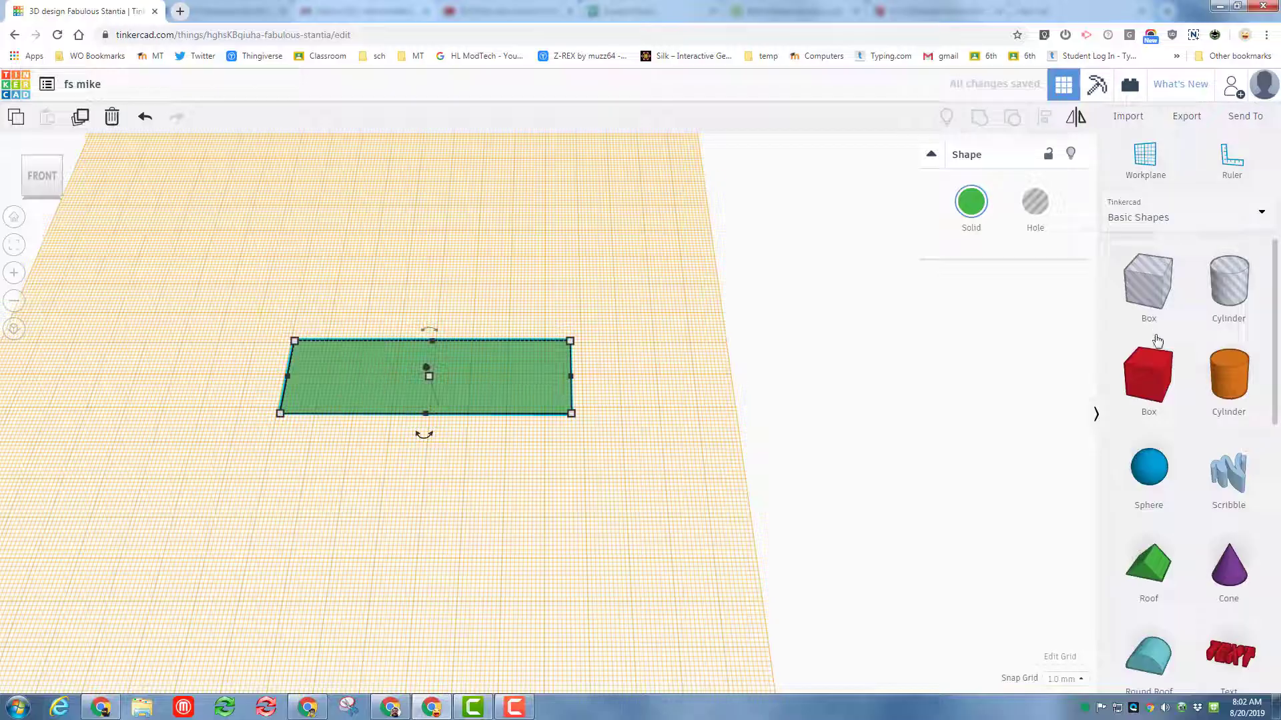
left_click(1225, 654)
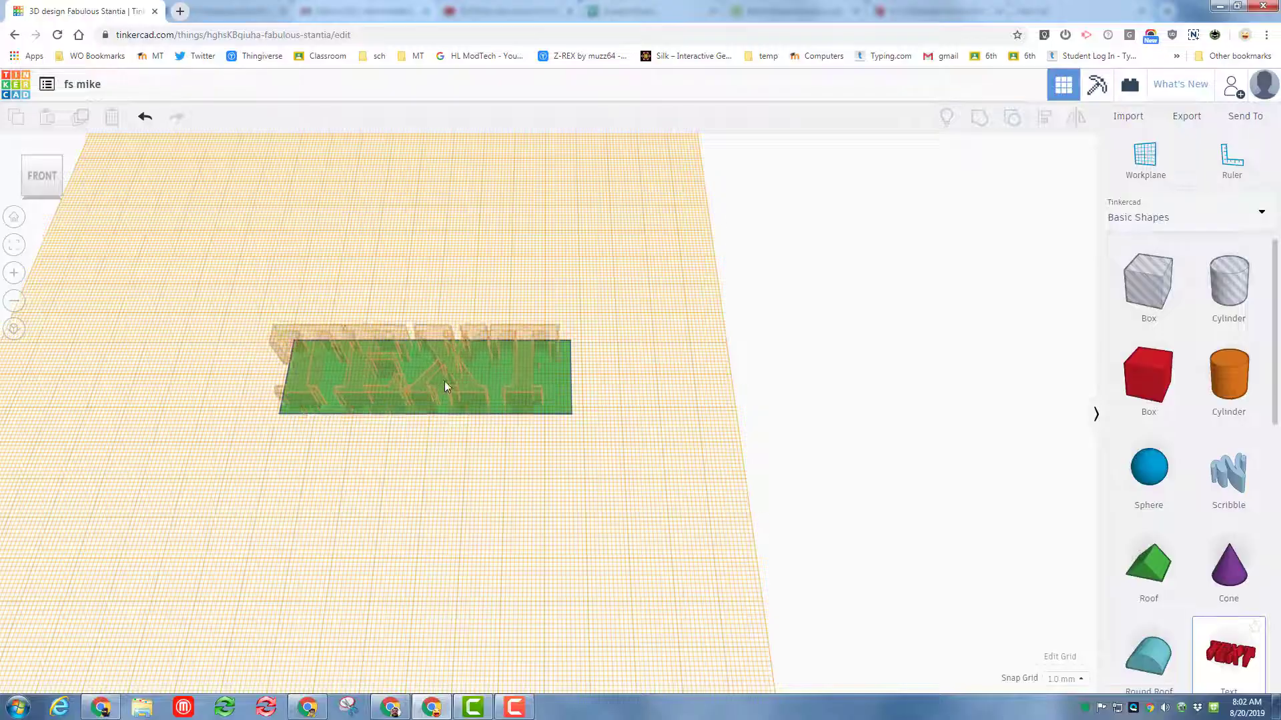
left_click(426, 379)
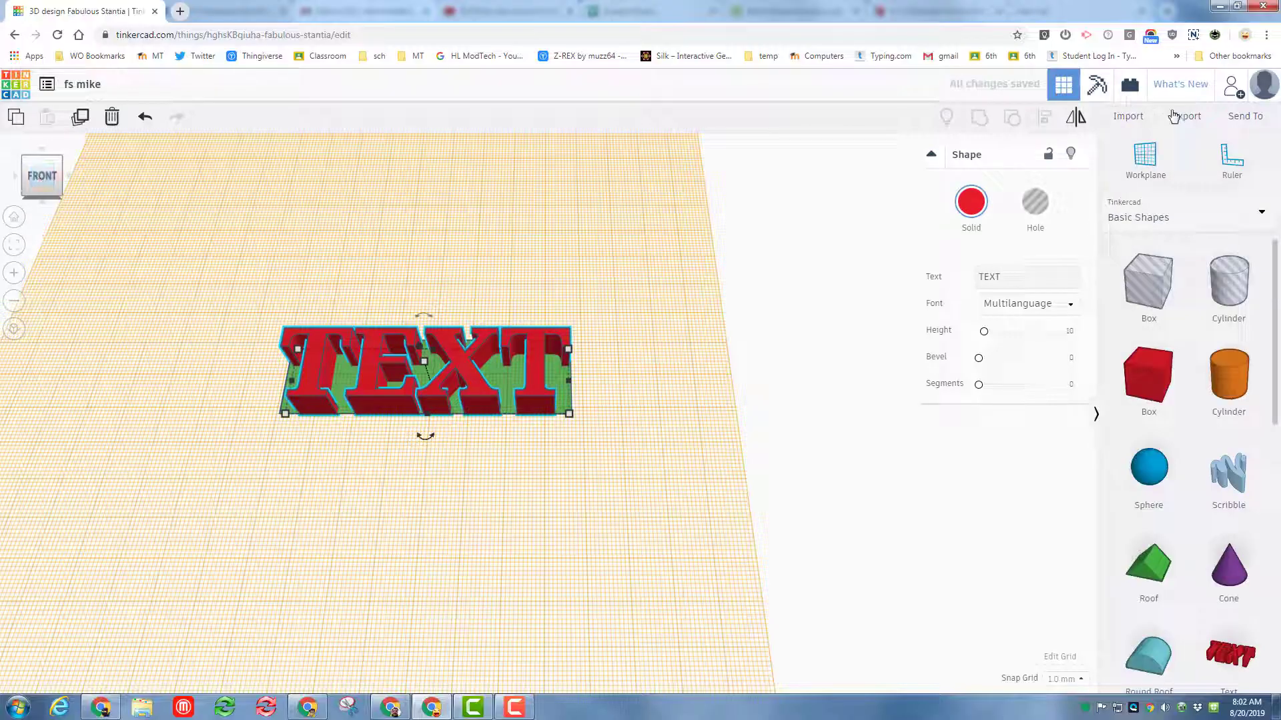
Return the workplane from the roof's sloping face to the original base grid.
left_click(1144, 156)
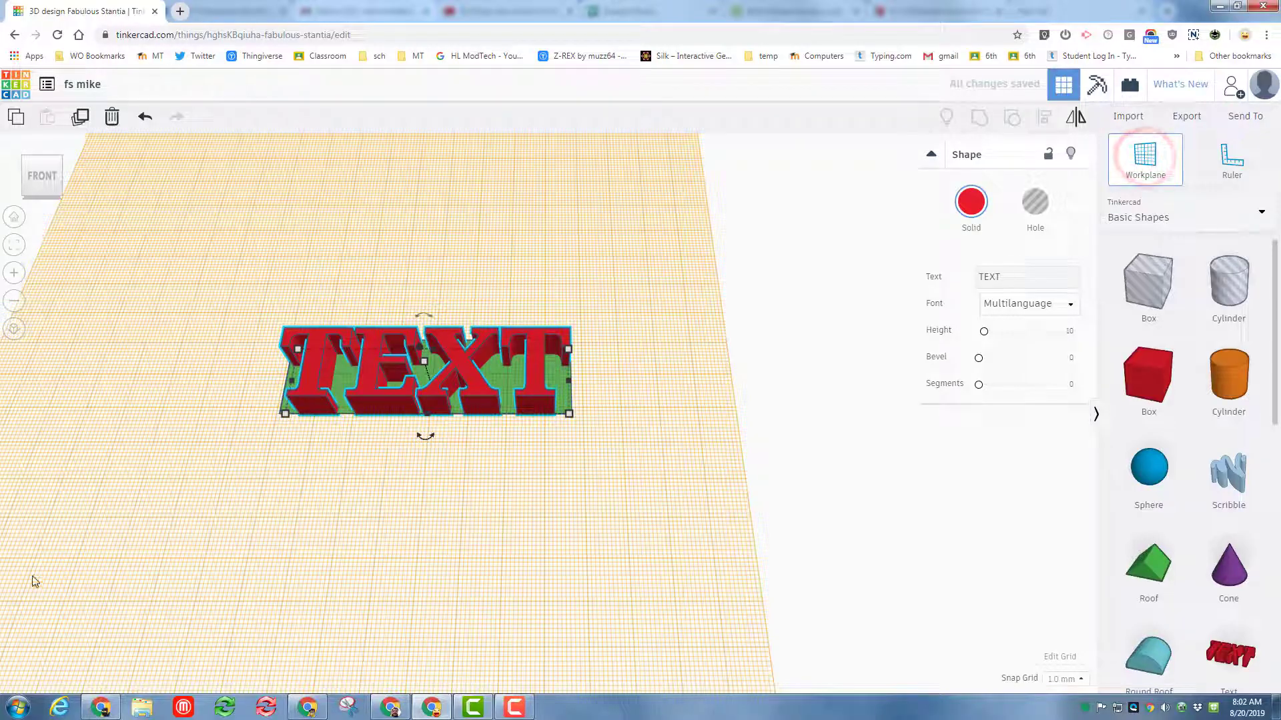
left_click(184, 459)
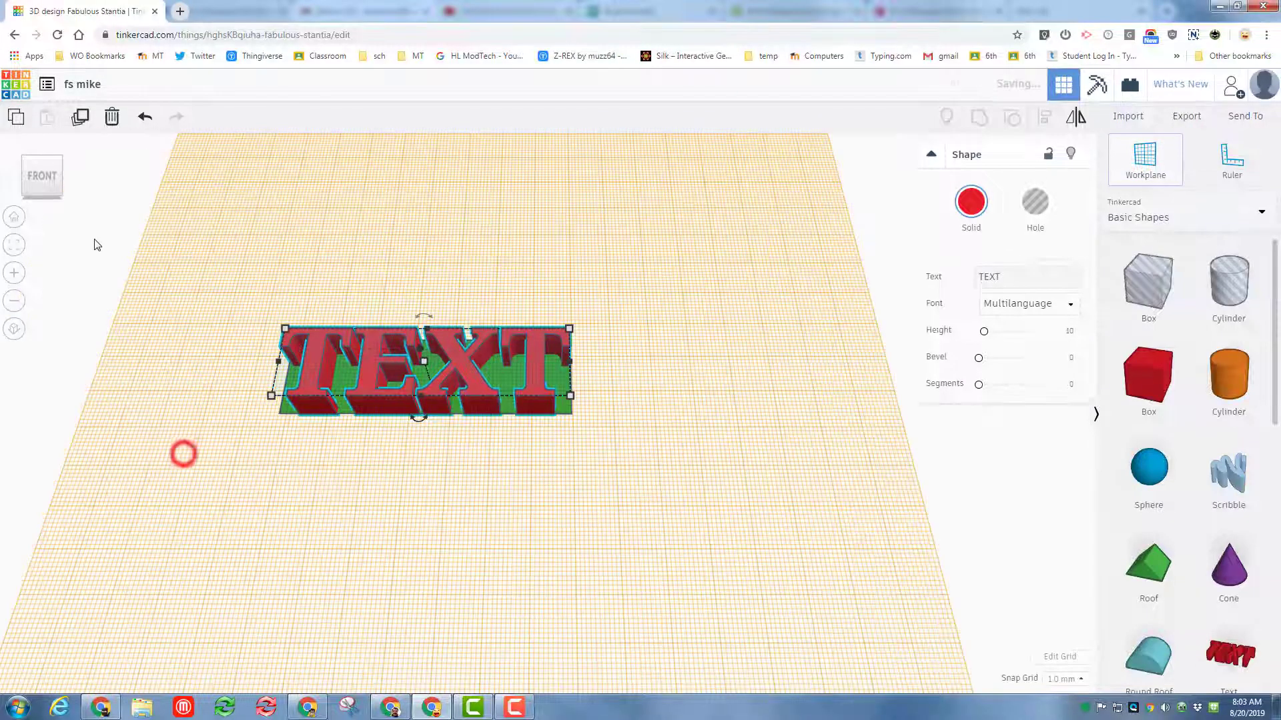
left_click(64, 165)
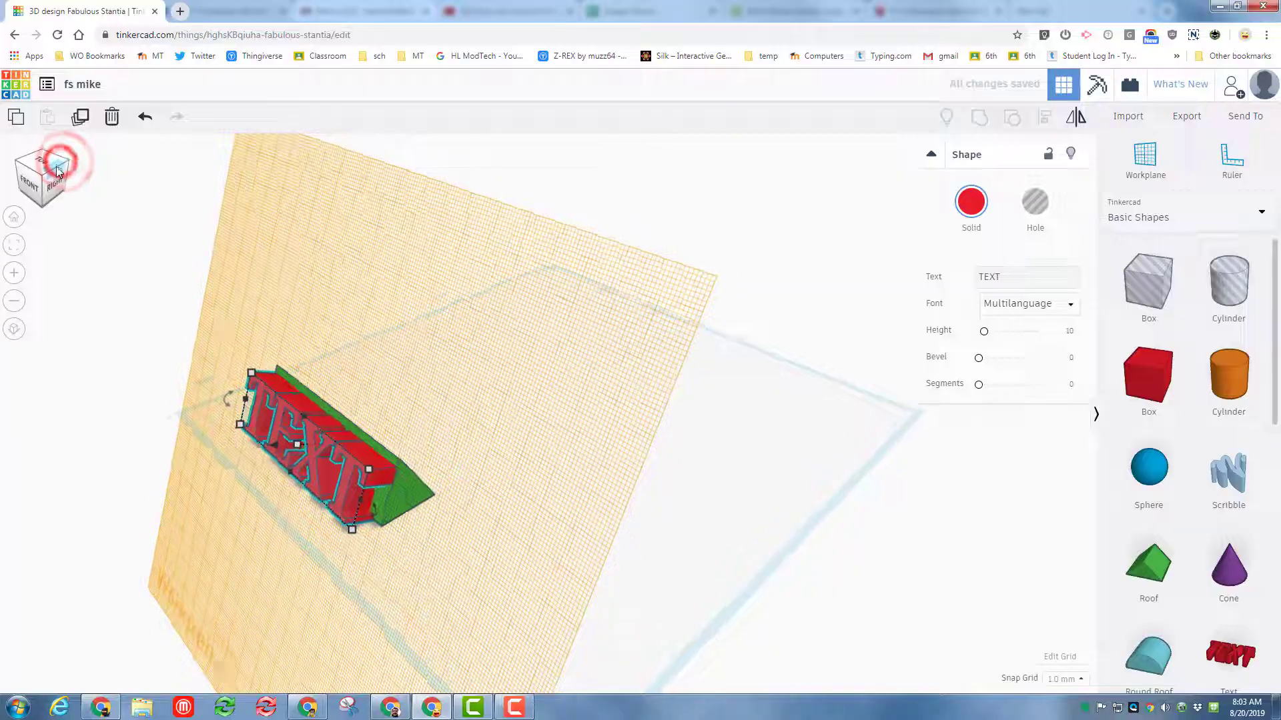
left_click(1145, 160)
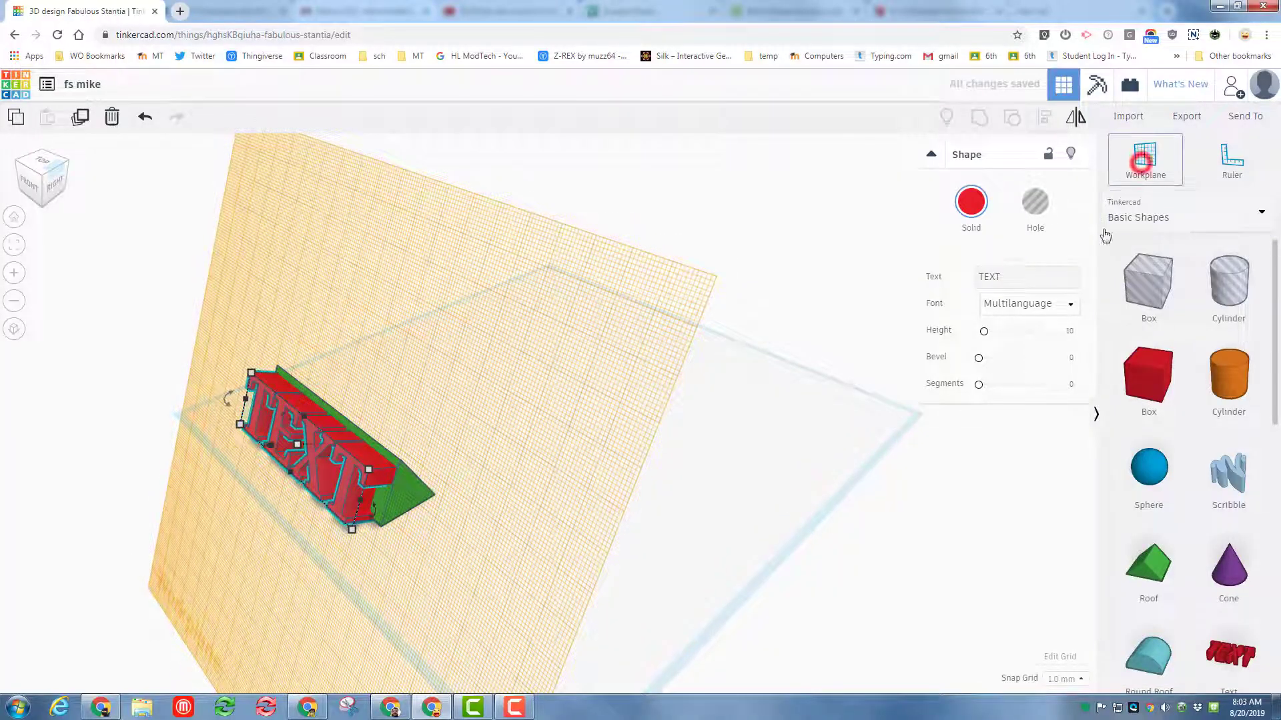
left_click(842, 487)
Replace the text shape's wording on the roof with the first name for the name plate.
right_click_drag(270, 591, 527, 494)
left_click(535, 491)
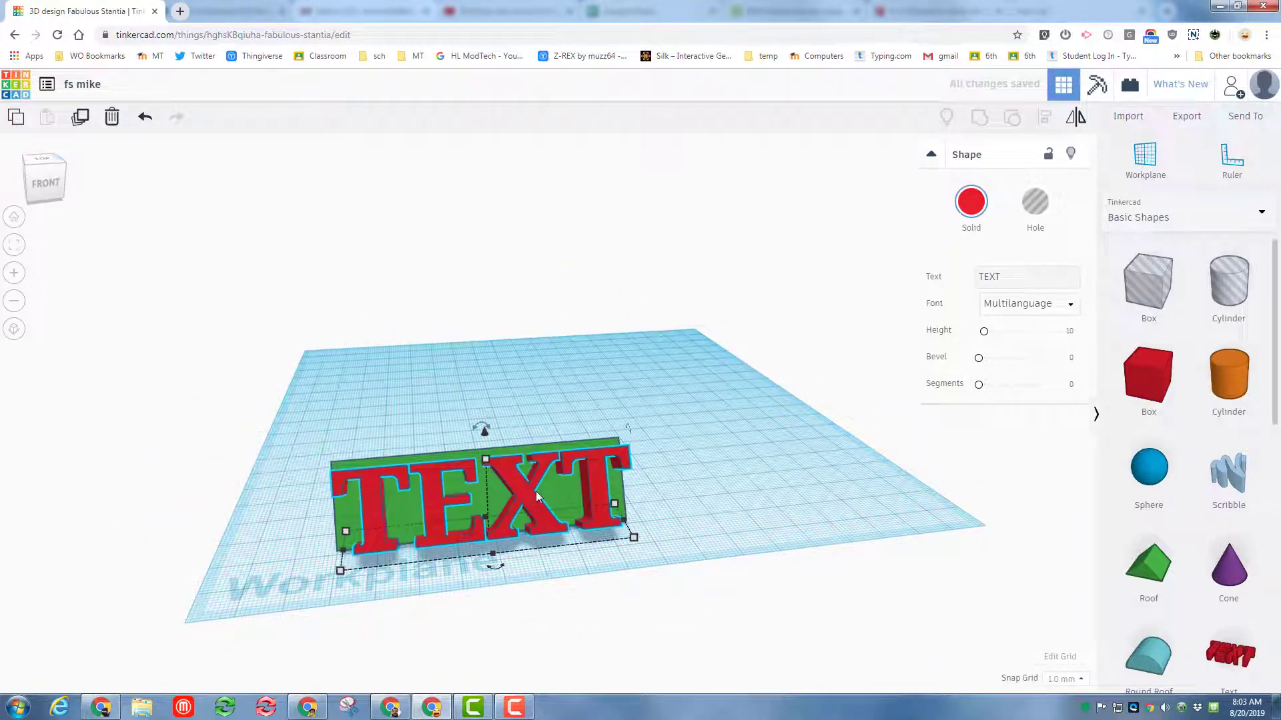
key("ctrl+z")
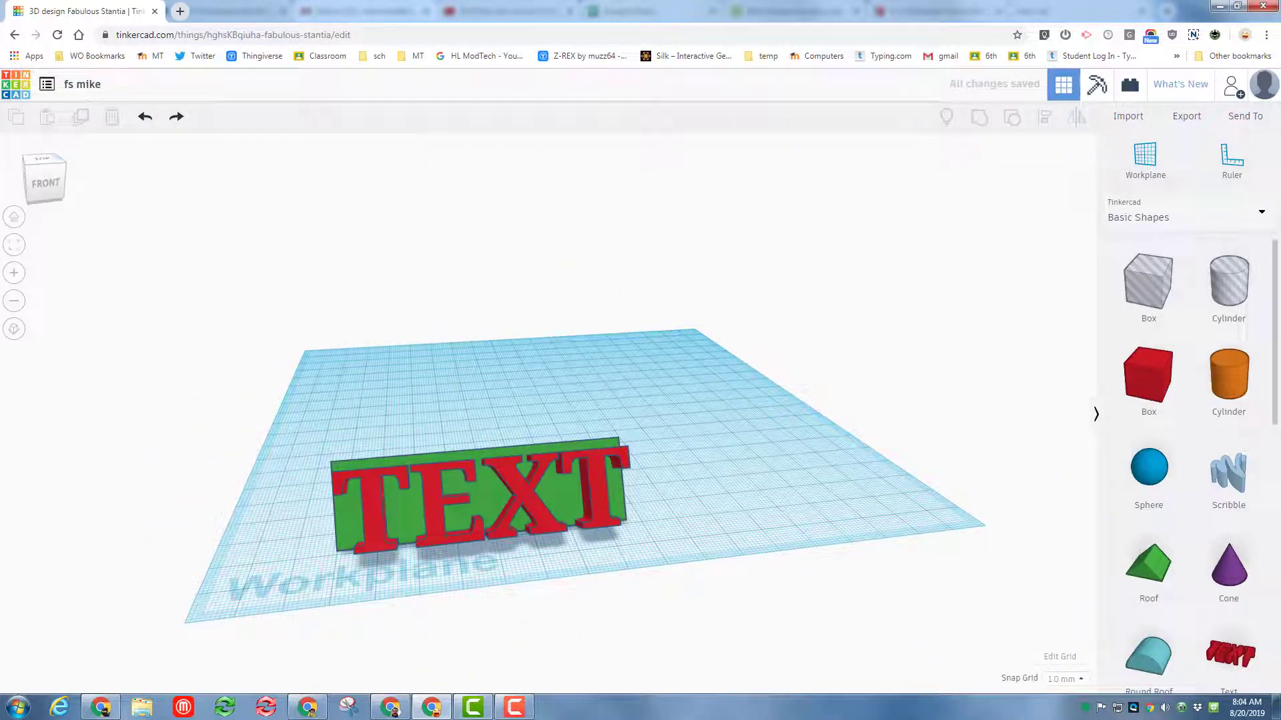
left_click(519, 495)
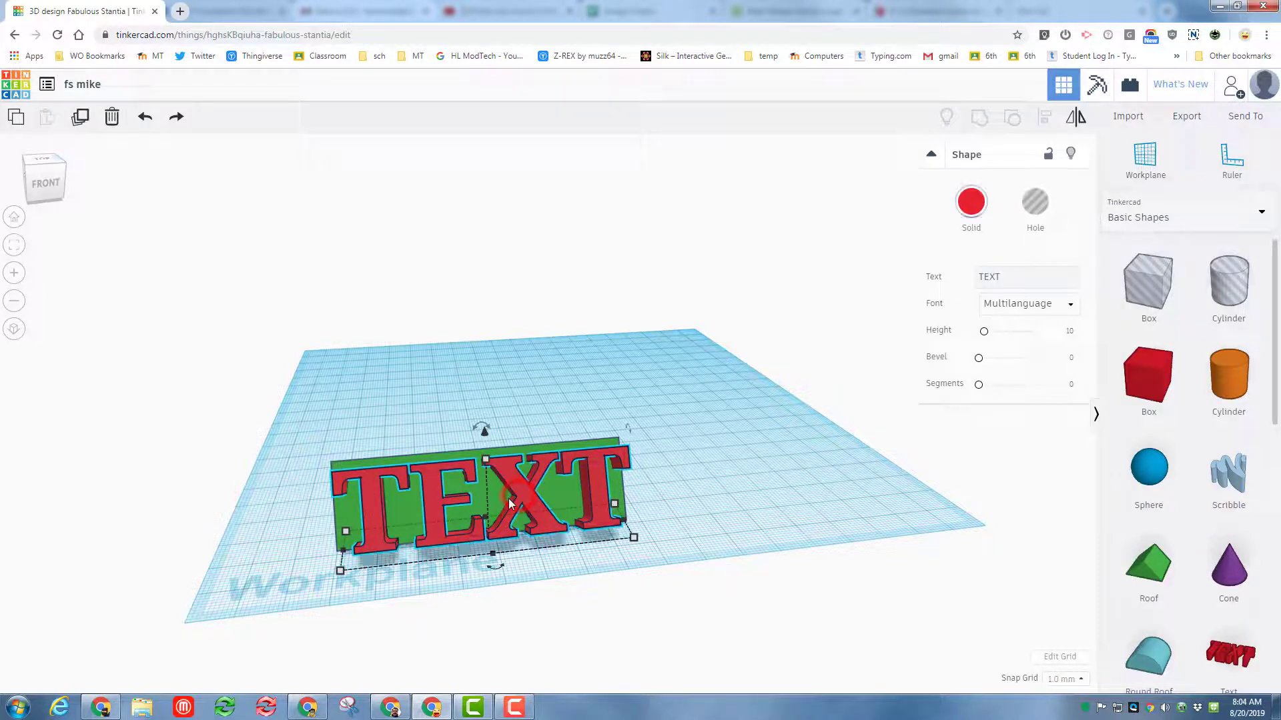
double_click(1019, 277)
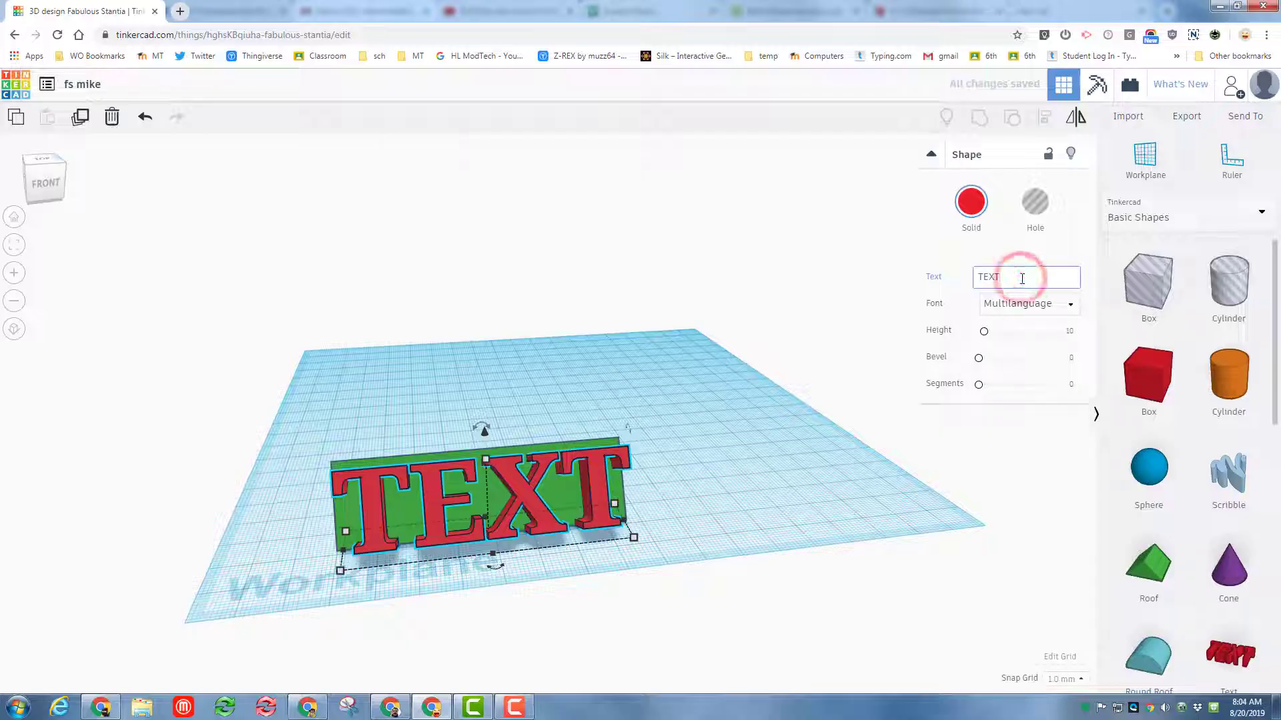
key("BackSpace")
key("BackSpace")
key("BackSpace")
key("BackSpace")
type("Mike")
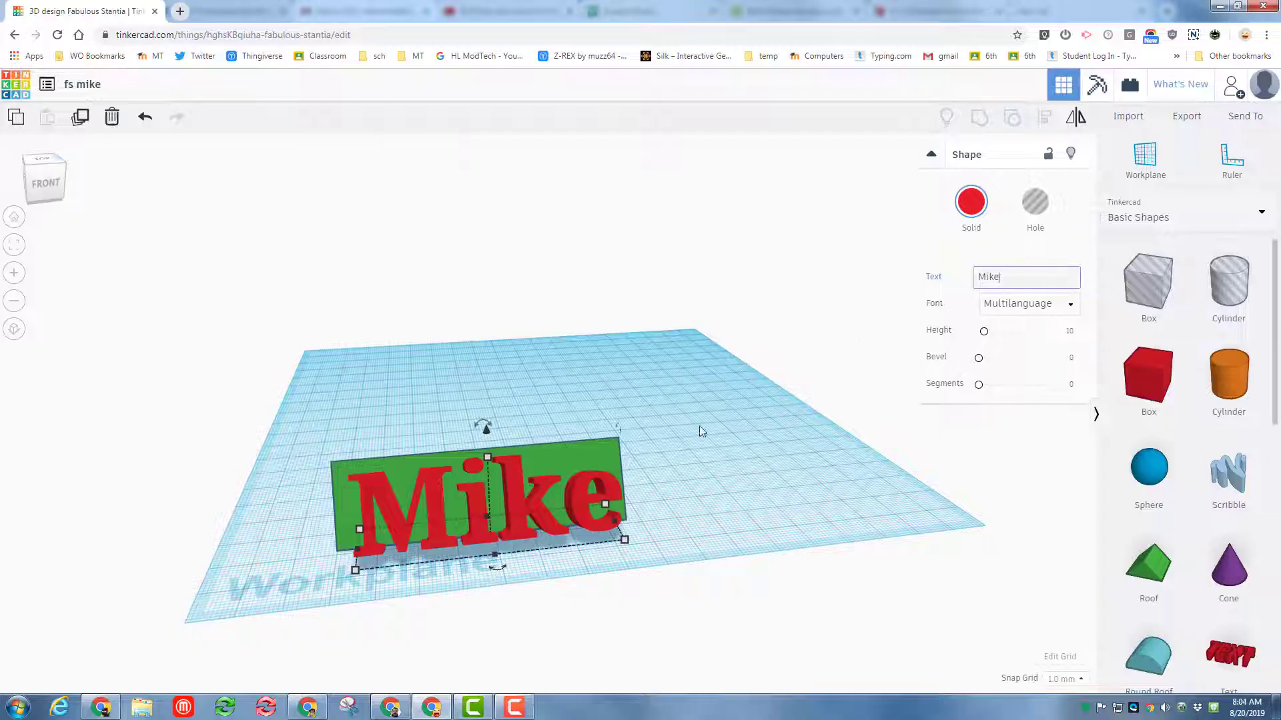
right_click_drag(872, 507, 823, 509)
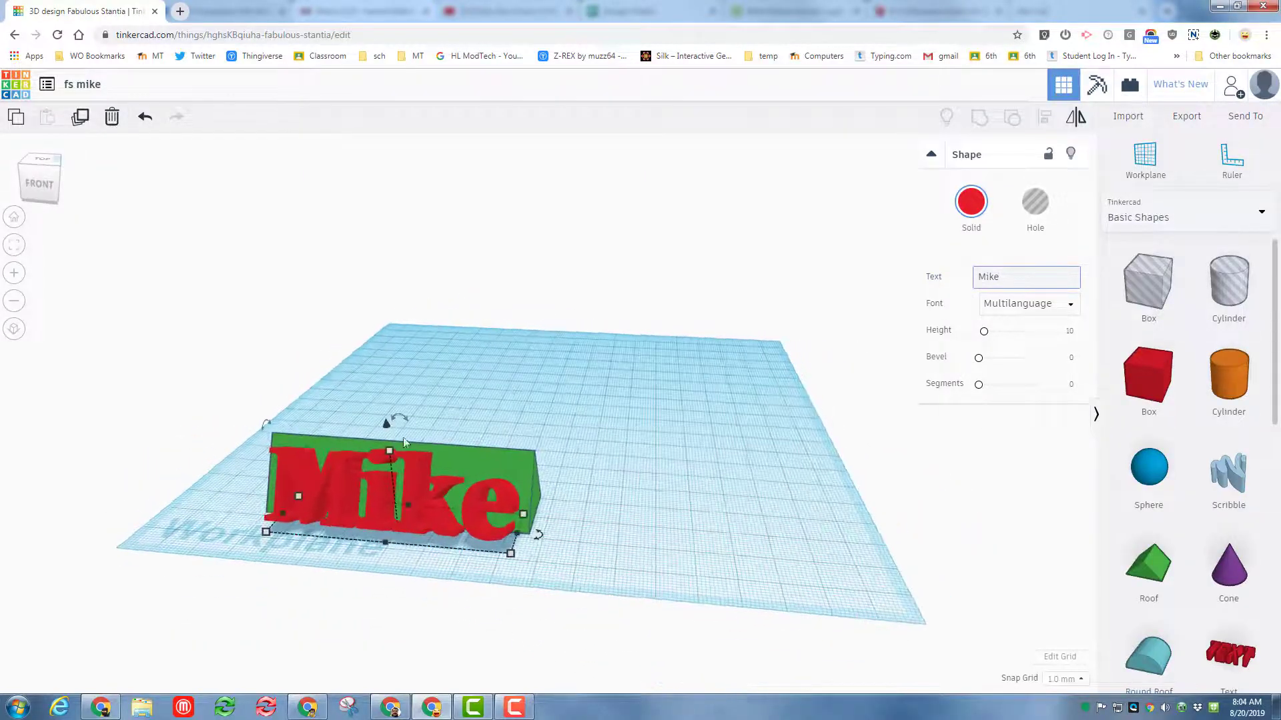
Place a temporary workplane on the roof's sloping front face and move the name text up to sit within that face.
left_click(1145, 157)
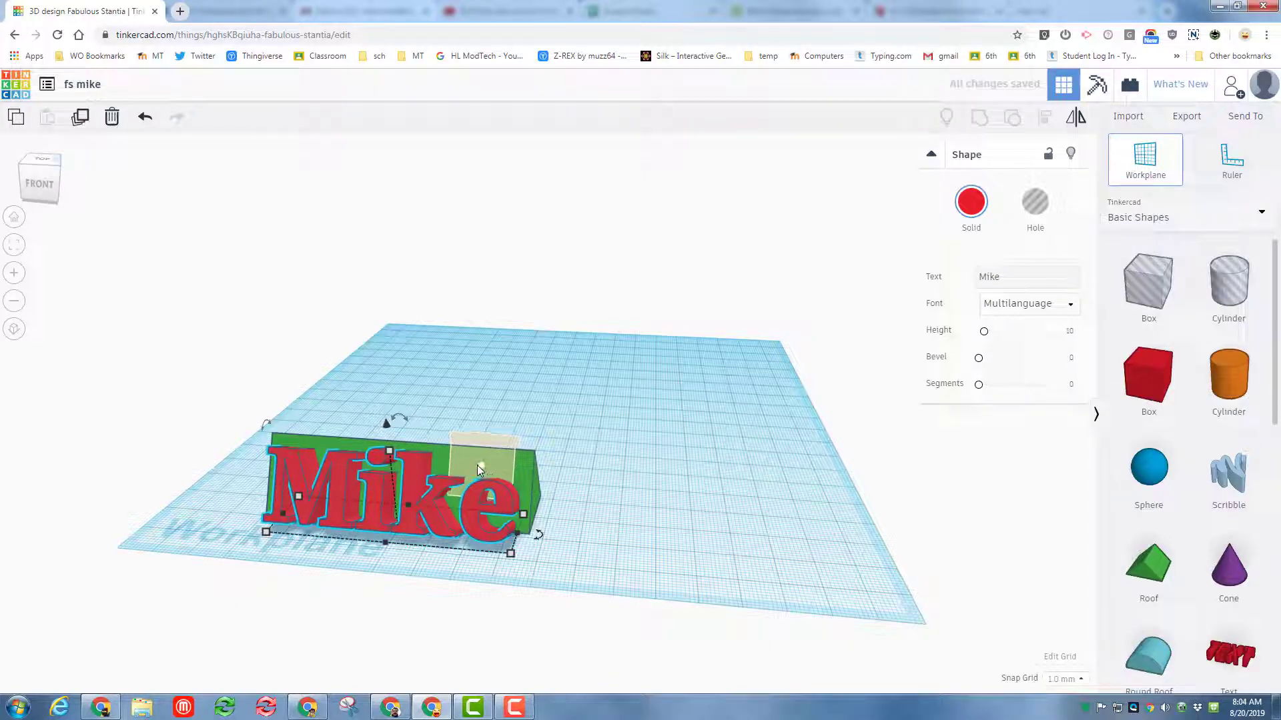
left_click(477, 466)
left_click_drag(398, 527, 527, 489)
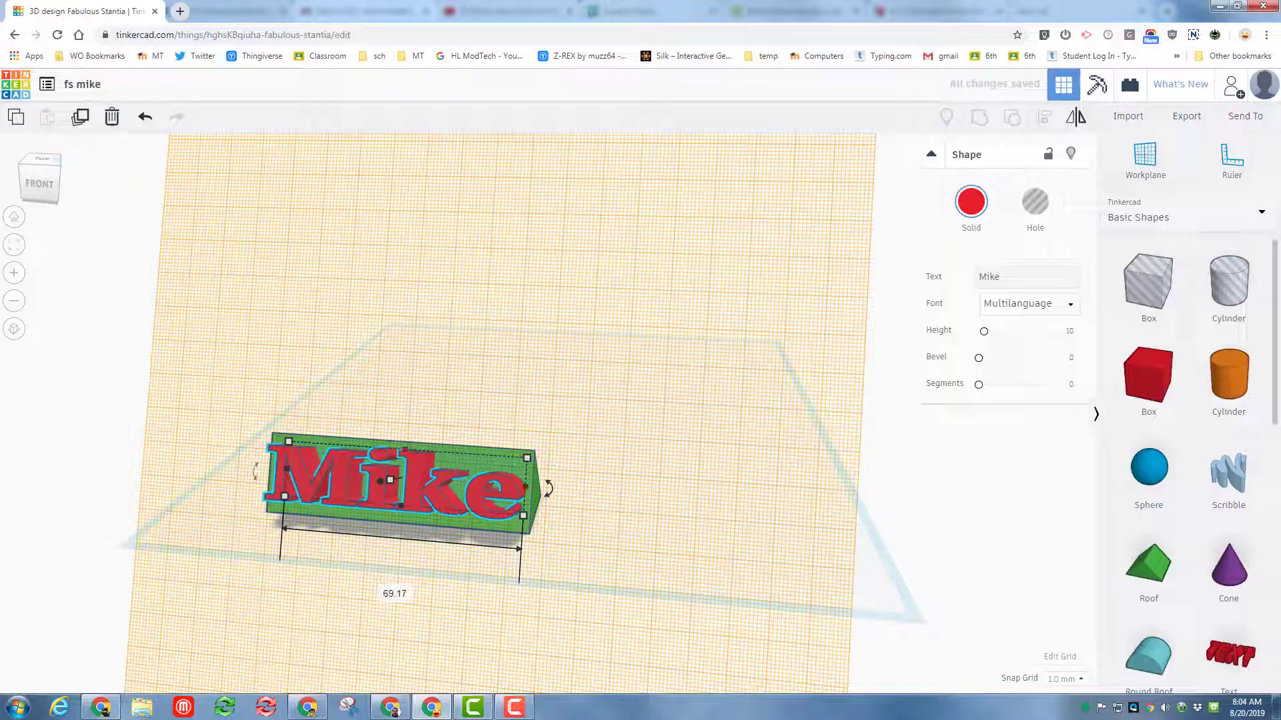
Set the name text's thickness above the sloping face to 2 mm.
left_click(60, 172)
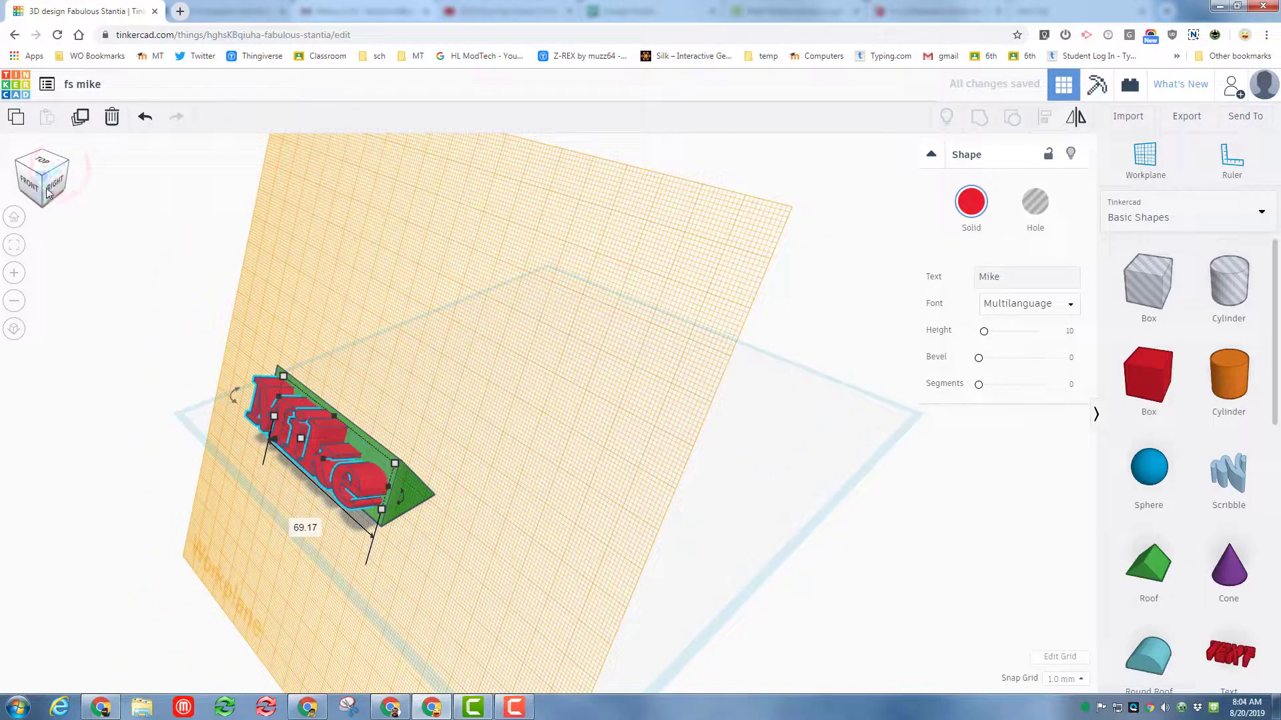
left_click(52, 188)
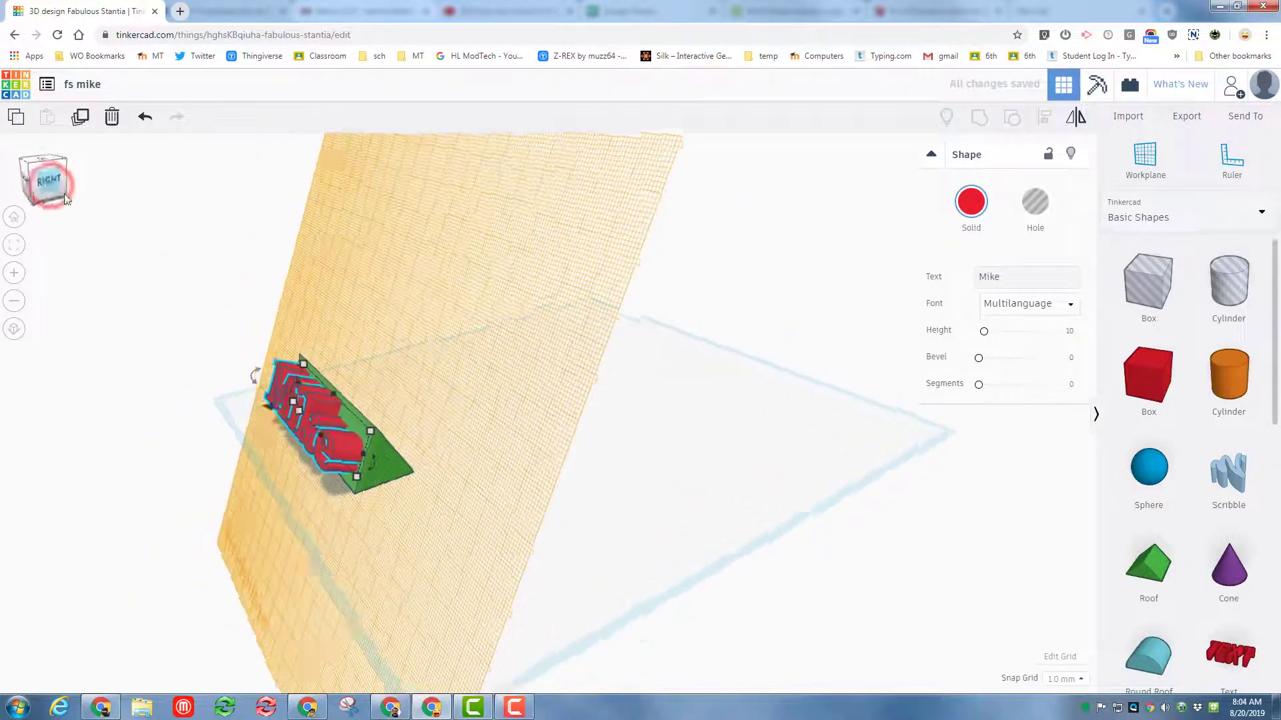
left_click(23, 164)
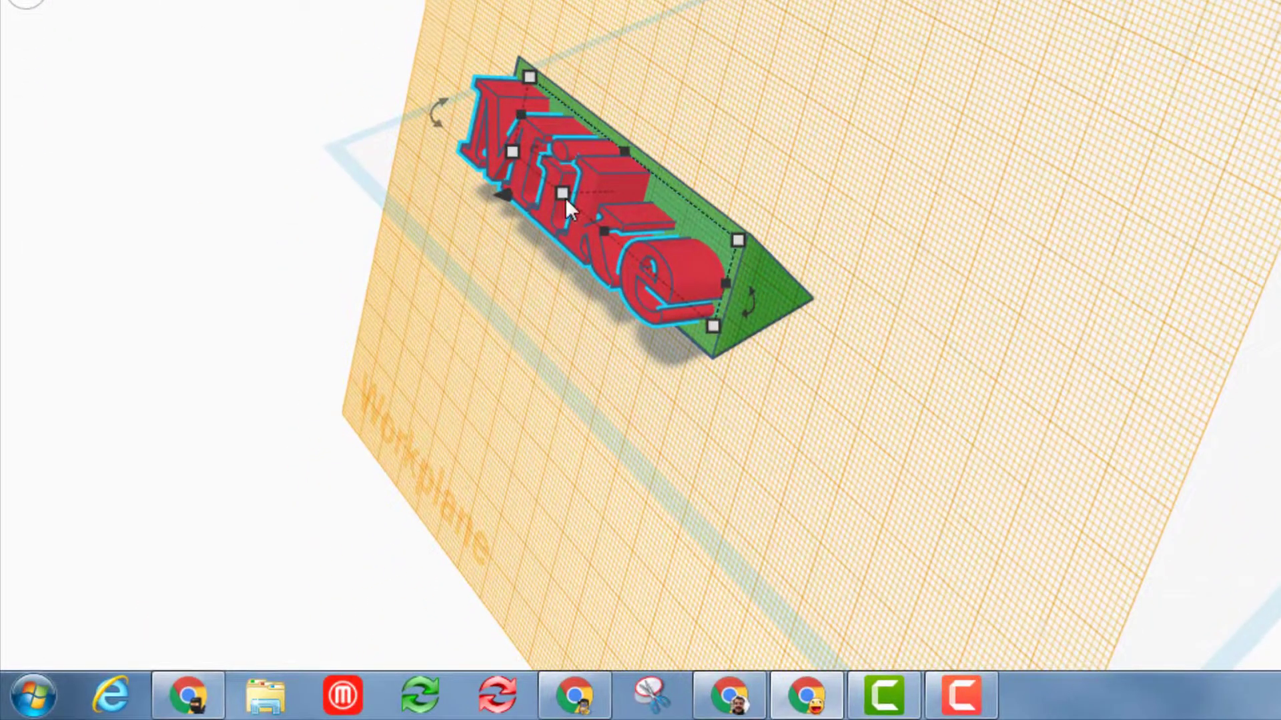
left_click_drag(562, 193, 586, 127)
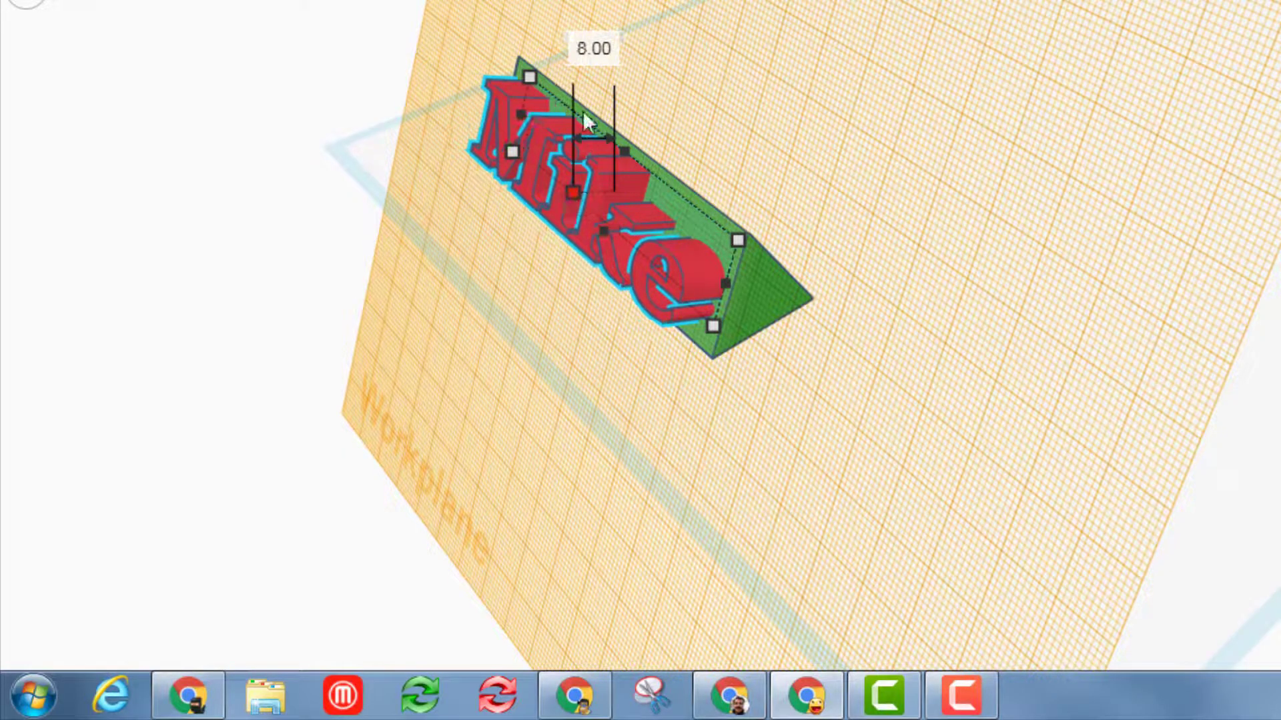
left_click(588, 51)
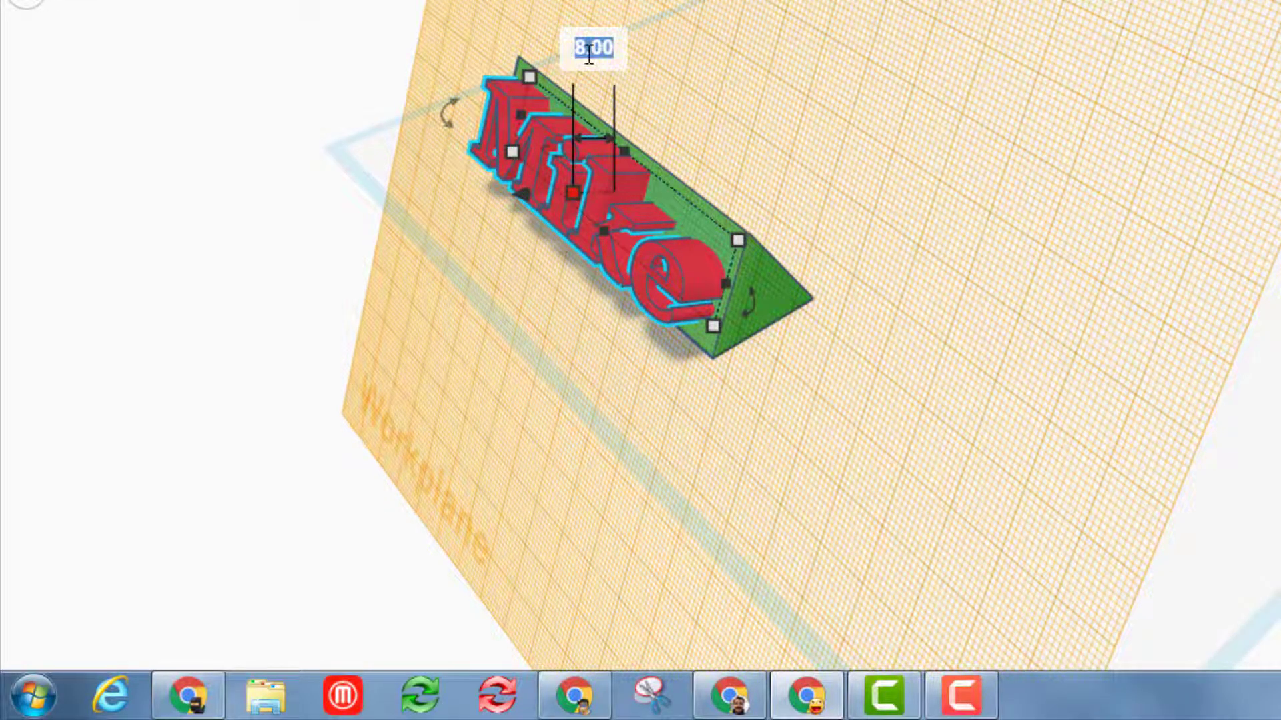
type("2")
key("Return")
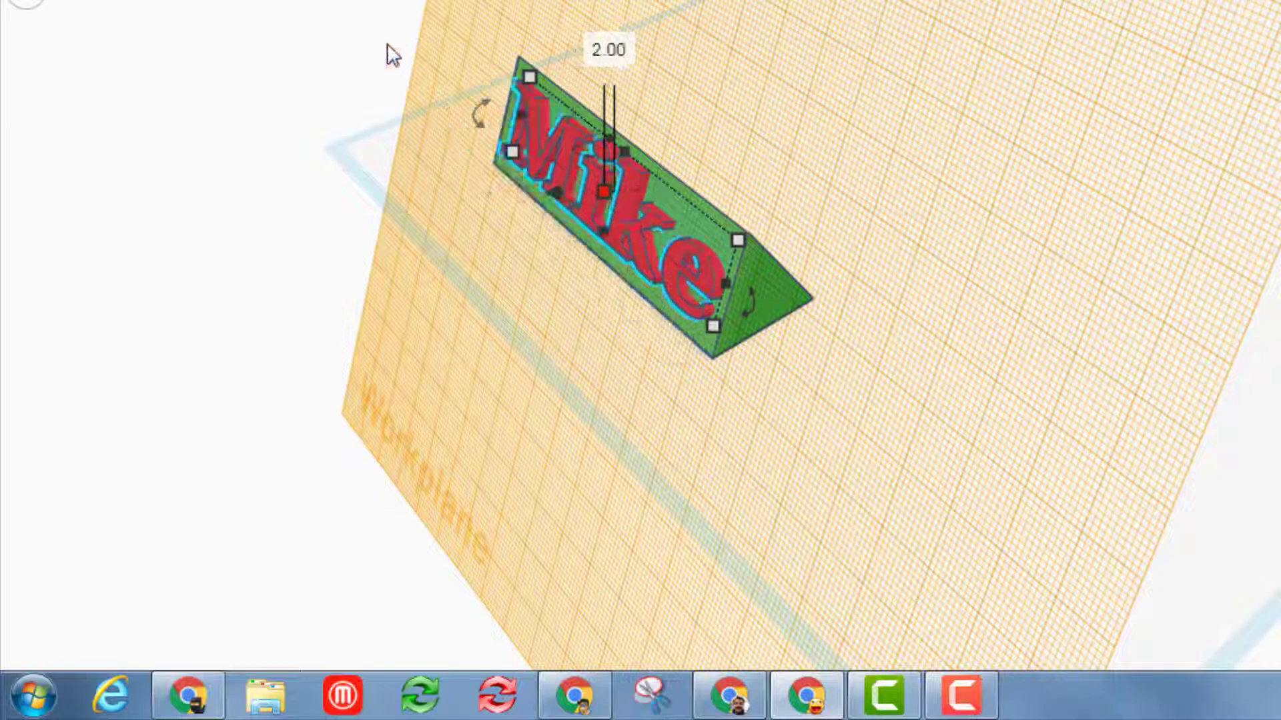
Return the workplane to the base grid, leaving the sloping face of the finished lettering.
right_click_drag(300, 334, 786, 278)
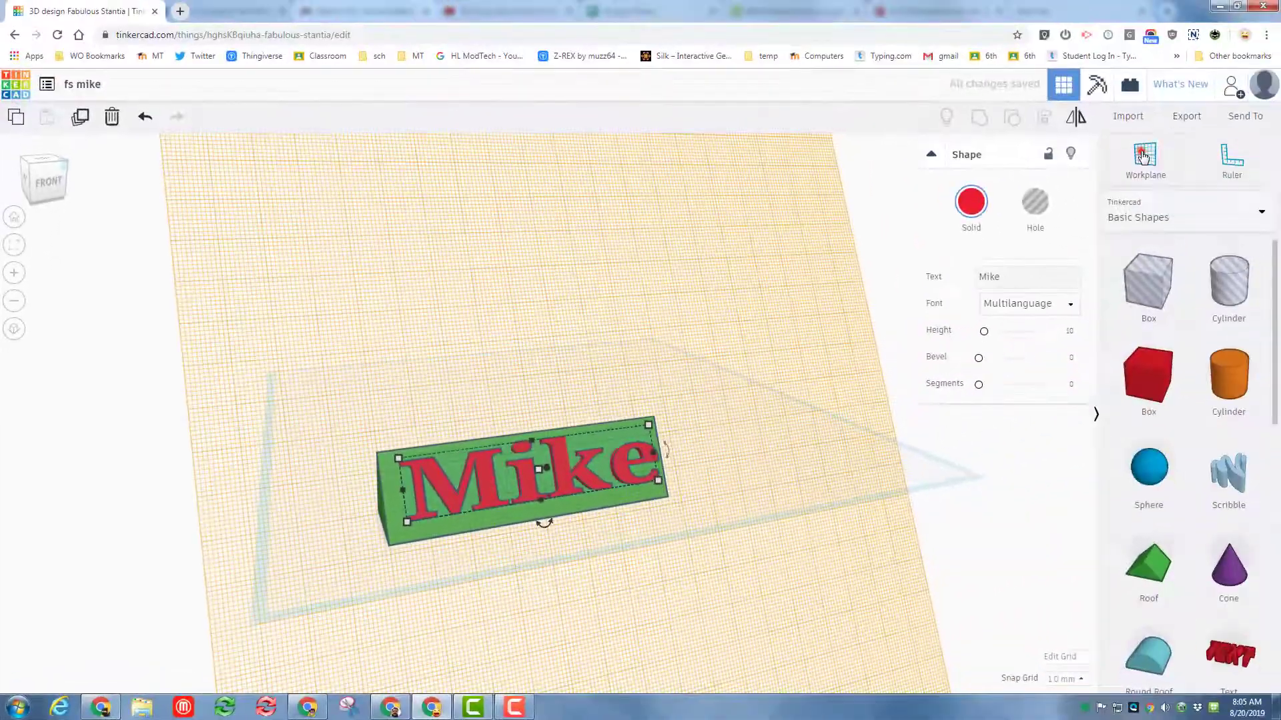
left_click(1144, 156)
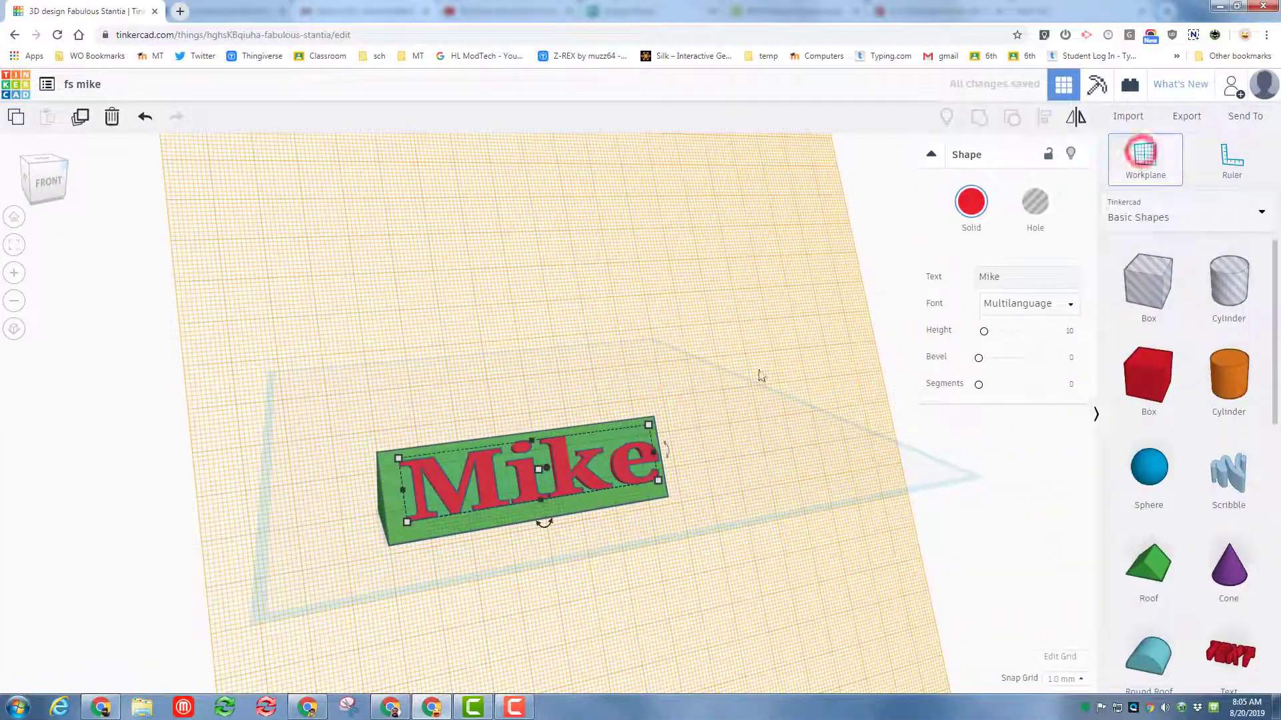
left_click(791, 460)
Colour the roof light grey and the name text dark blue.
left_click(622, 435)
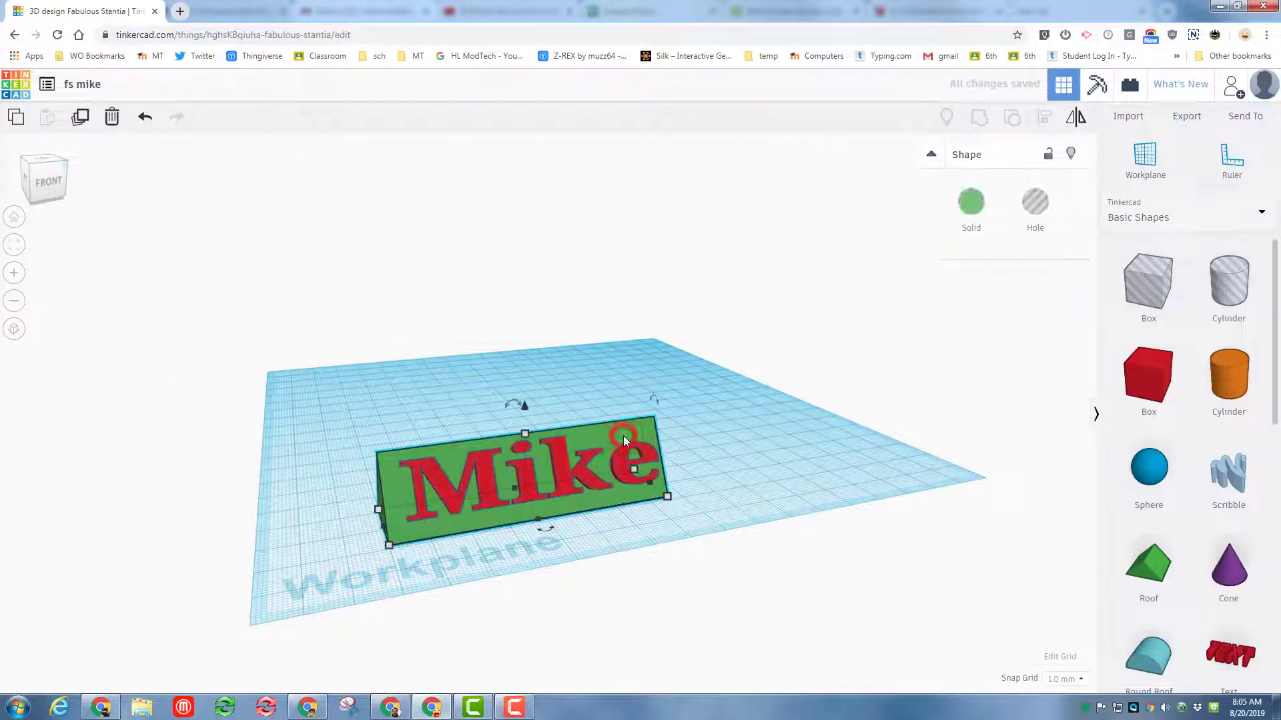
left_click(968, 202)
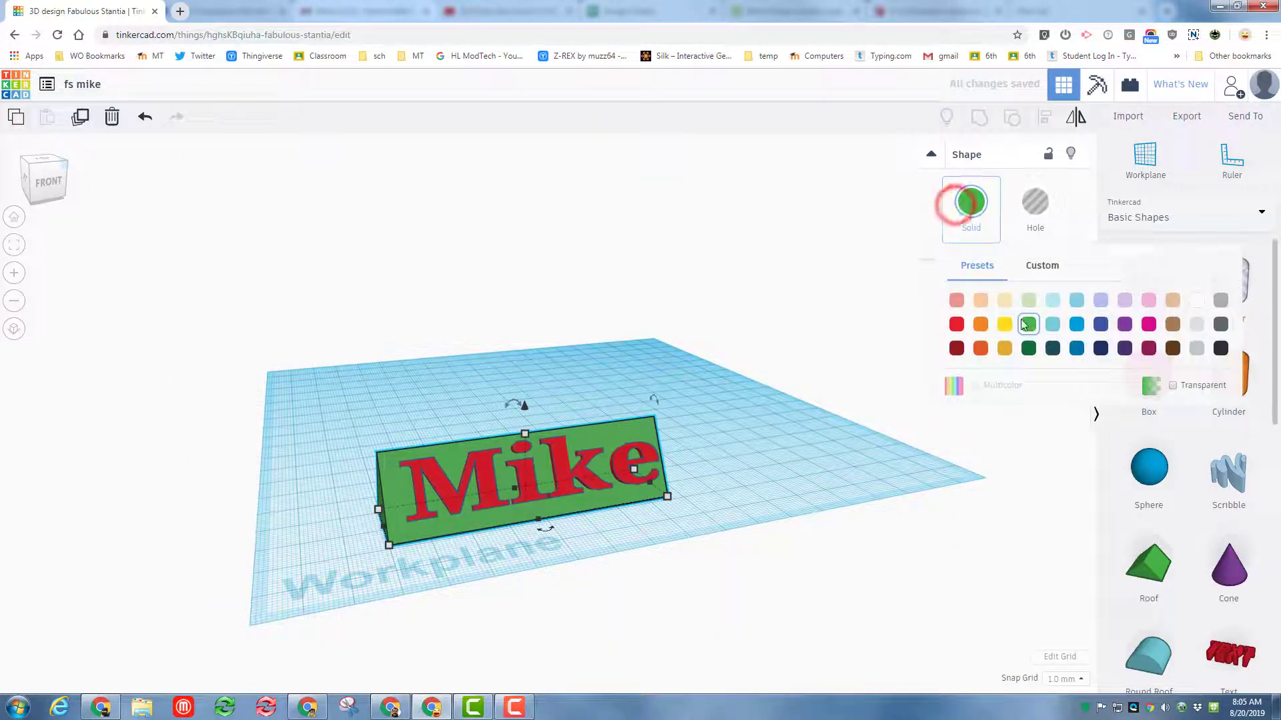
left_click(1197, 324)
left_click(582, 471)
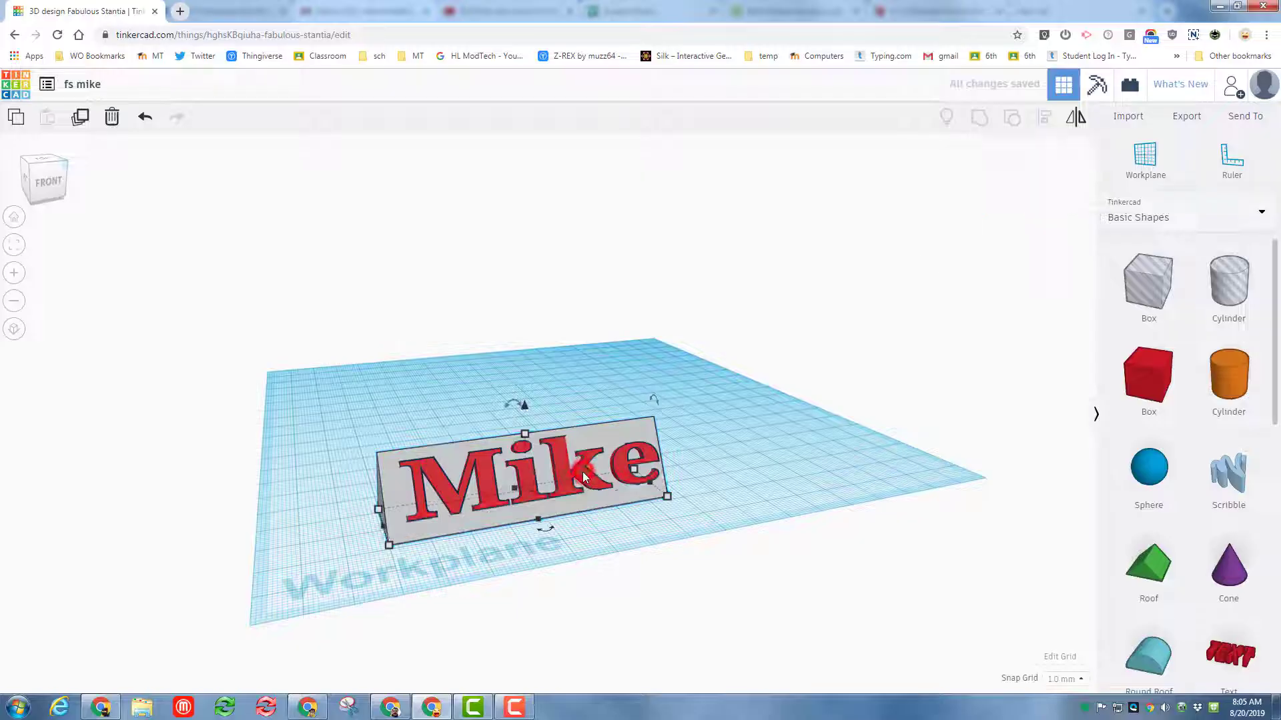
left_click(970, 202)
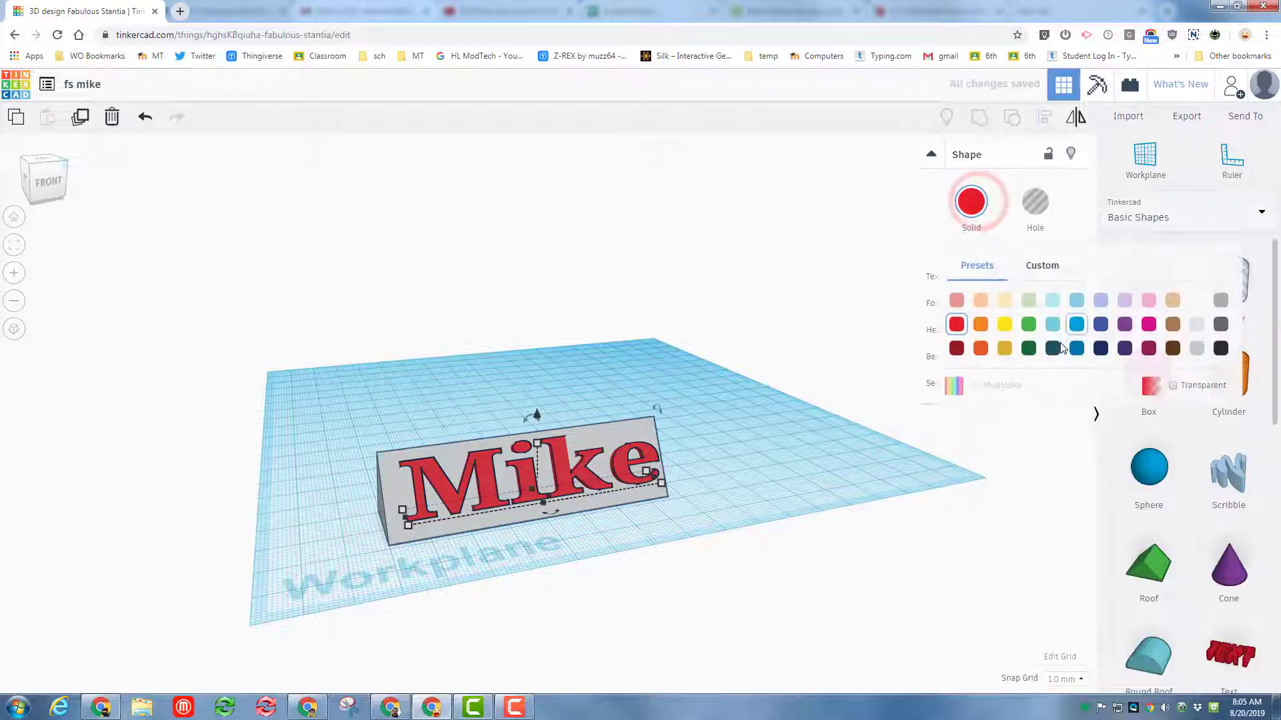
left_click(1077, 348)
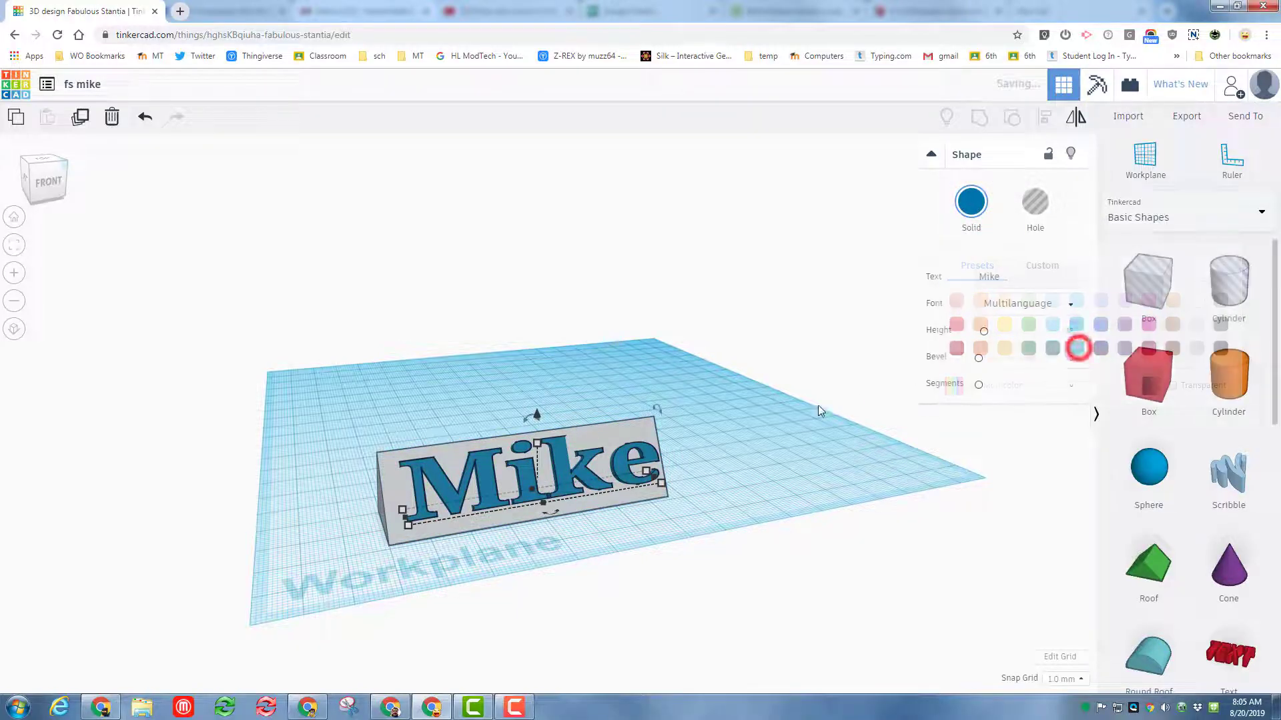
Select the roof and the name text together and centre-align them along the plate's length.
right_click_drag(774, 431, 737, 453)
left_click_drag(215, 471, 386, 563)
left_click(301, 423)
left_click_drag(200, 350, 635, 549)
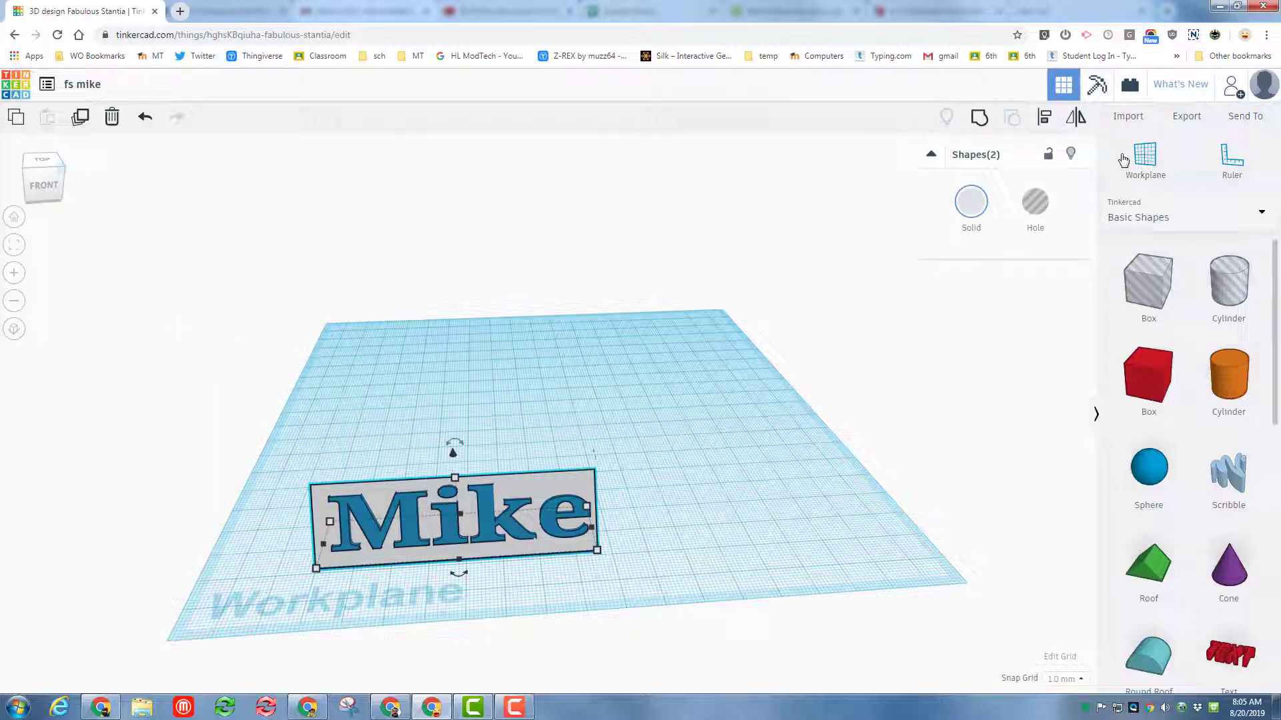
left_click(1045, 117)
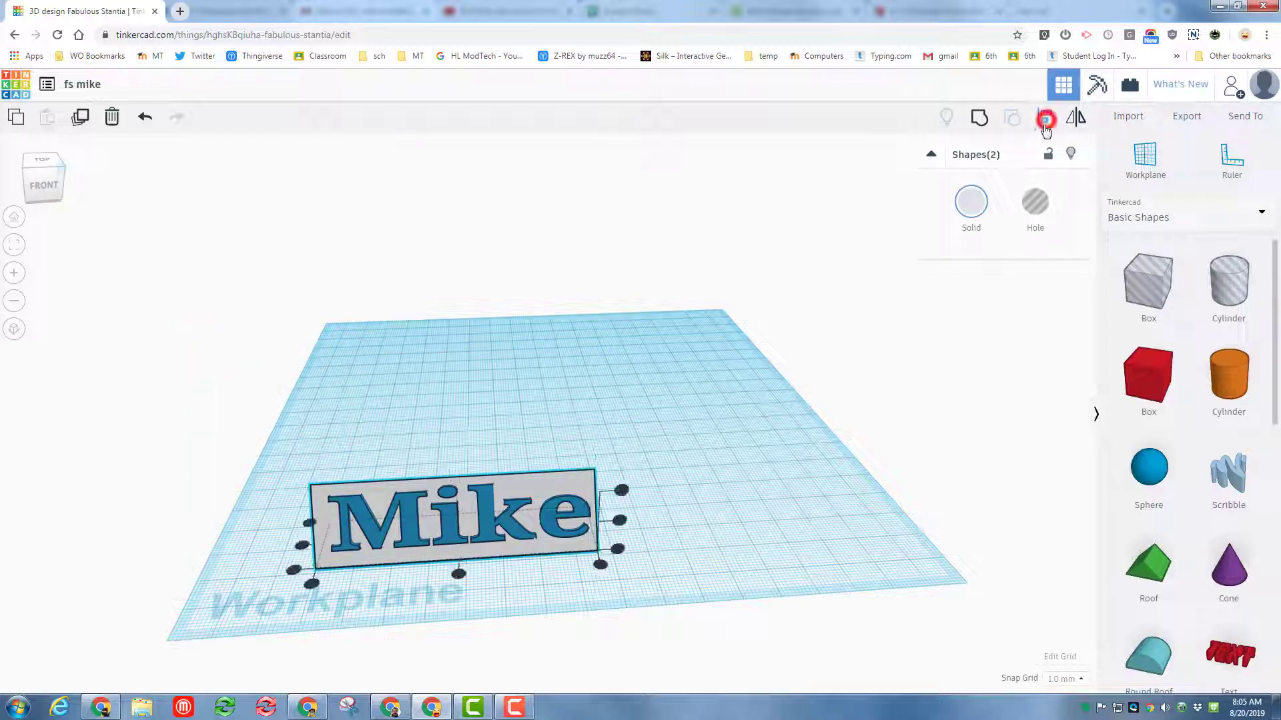
left_click(459, 573)
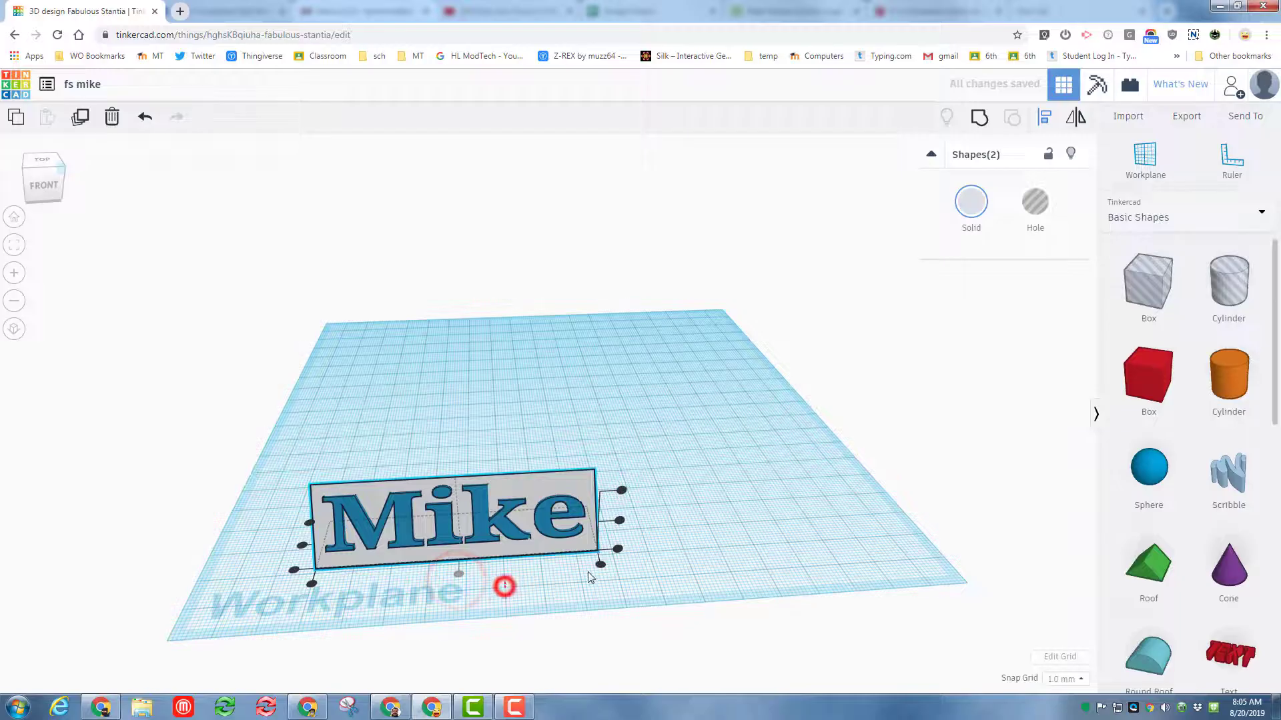
left_click(504, 587)
Group the roof and name text into one object and turn on Multicolor for the group.
right_click_drag(687, 545, 172, 377)
left_click_drag(215, 347, 413, 475)
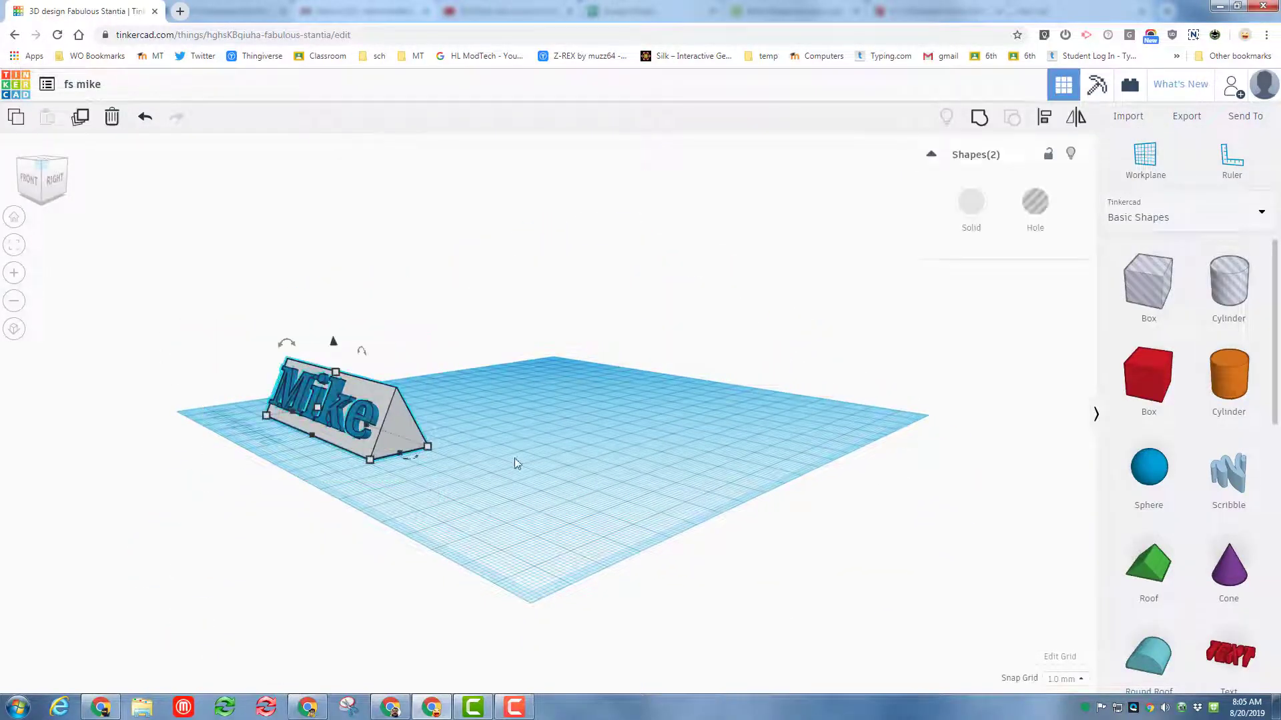
left_click(980, 121)
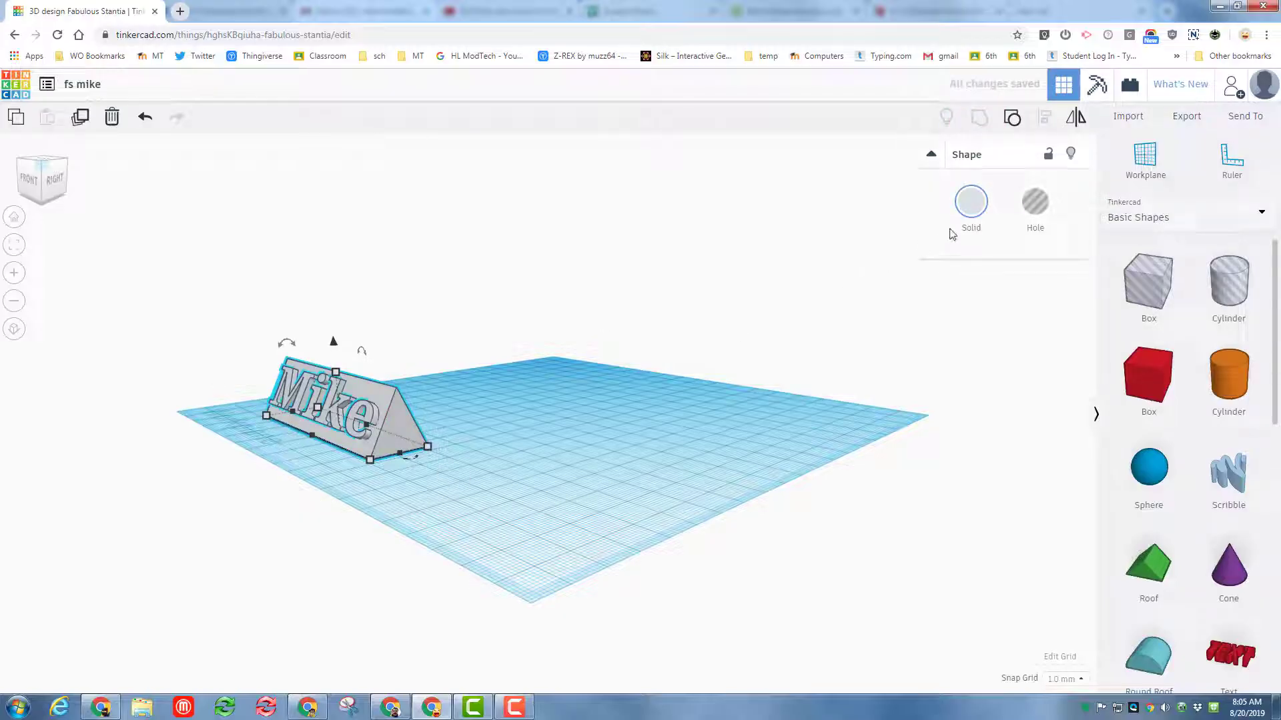
left_click(971, 202)
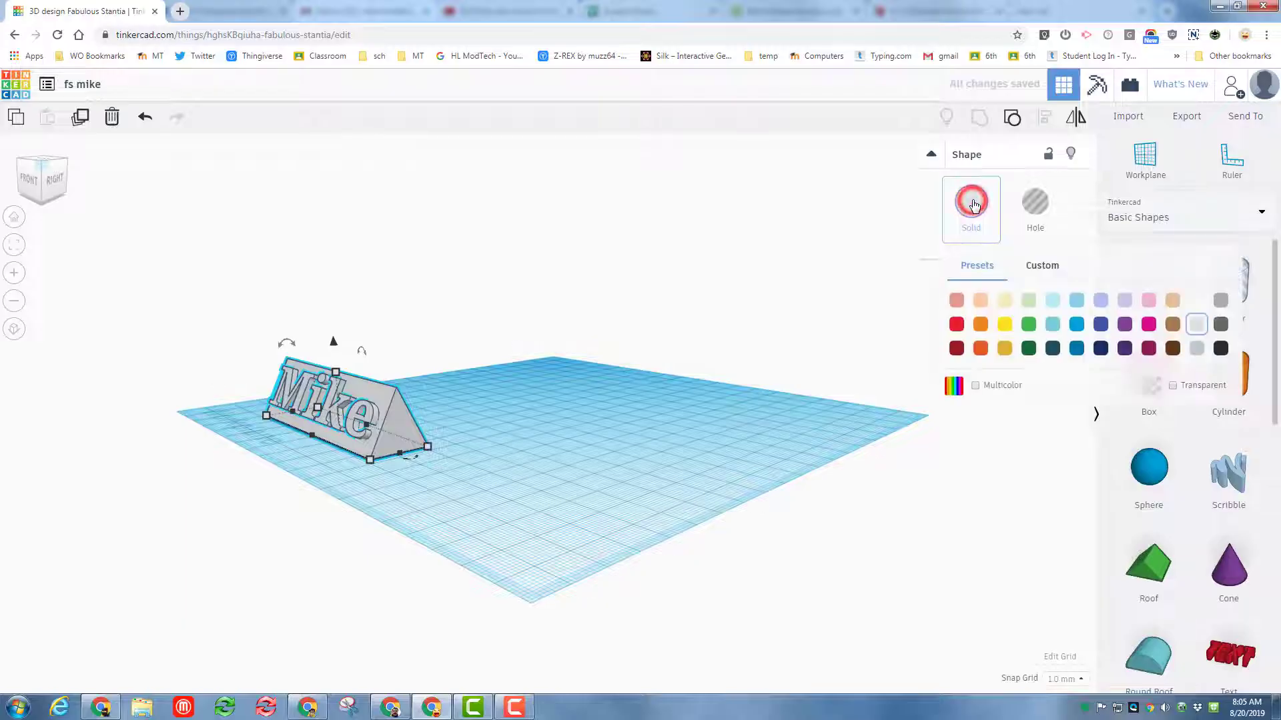
left_click(976, 386)
right_click_drag(306, 528, 392, 526)
left_click(506, 409)
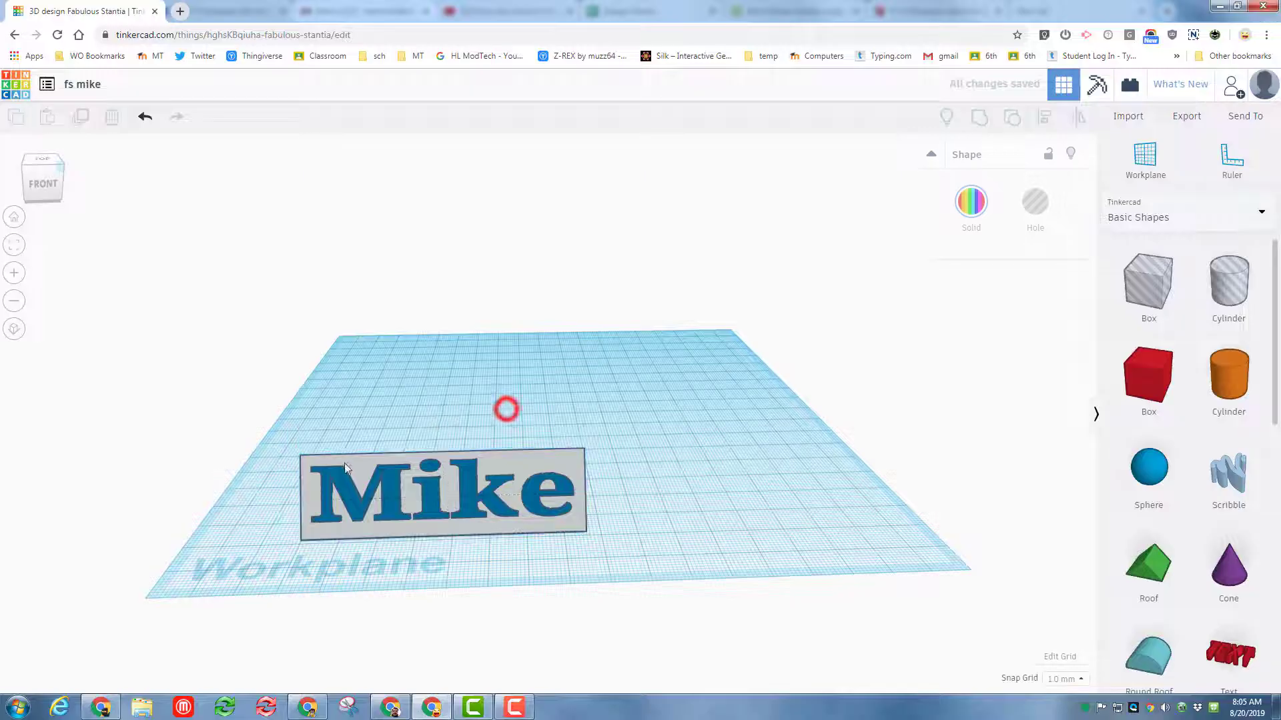
mouse_move(343, 443)
right_mouse_down()
mouse_move(501, 423)
mouse_move(347, 436)
right_mouse_up()
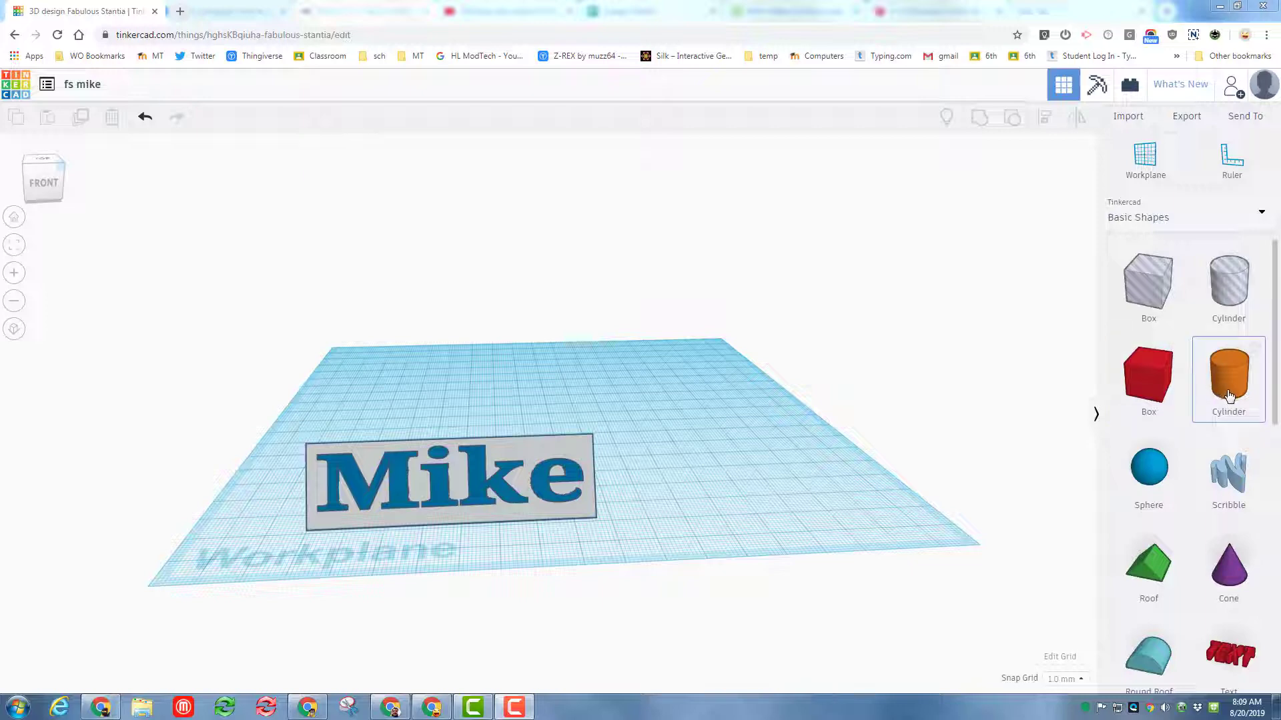
Add a solid Cylinder to the workplane just behind the name plate.
left_click_drag(1243, 381, 543, 409)
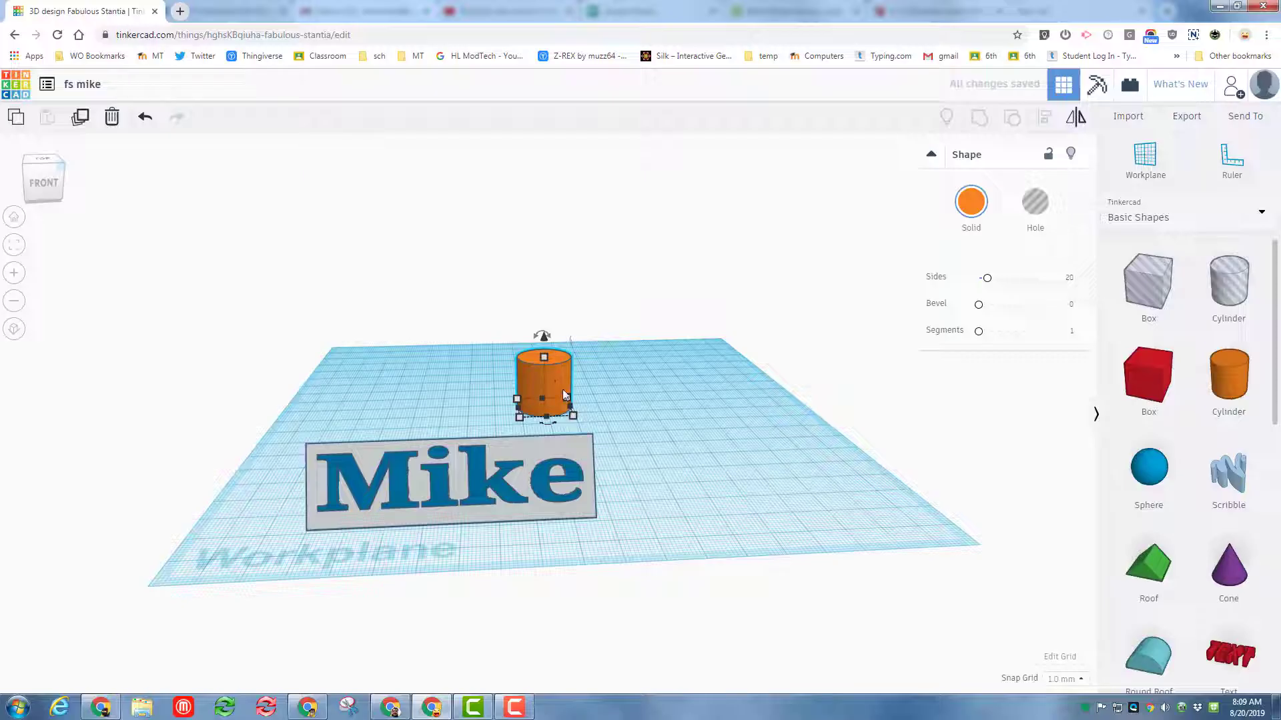
left_click(584, 420)
left_click(561, 389)
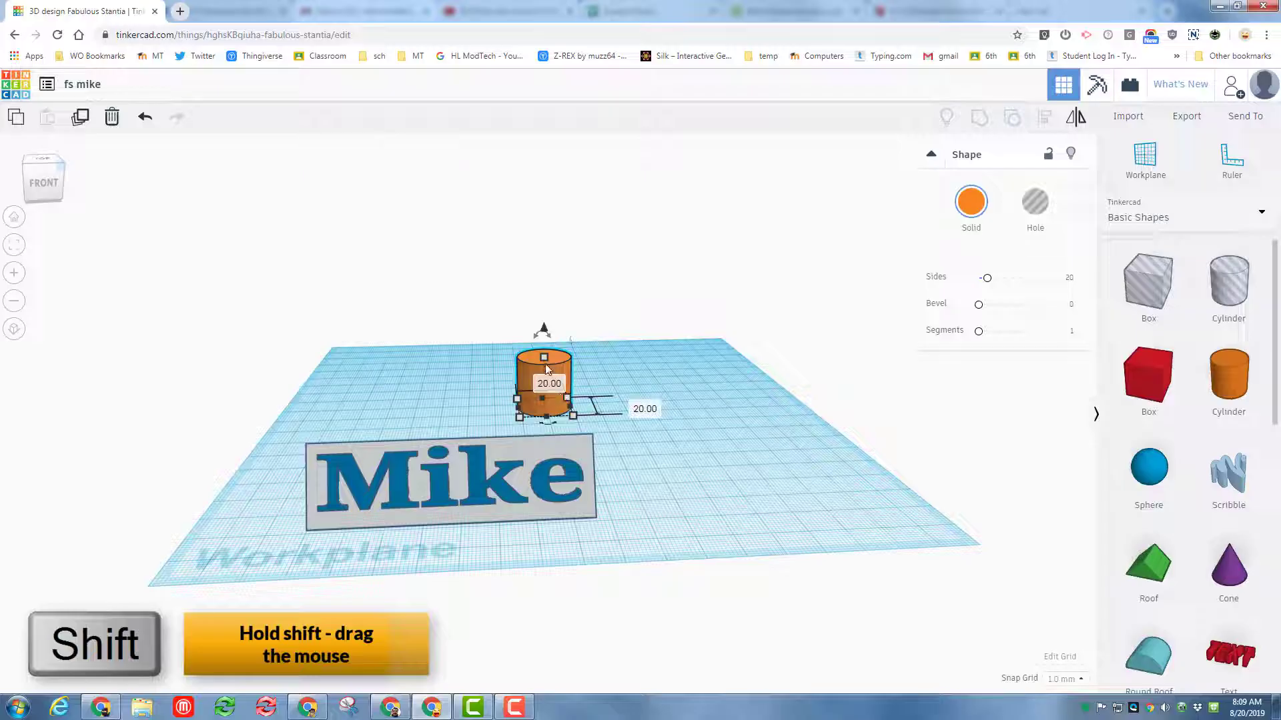
Scale the cylinder uniformly to a height of 15 mm and set its sides to 64.
left_click_drag(544, 356, 568, 259, "shift")
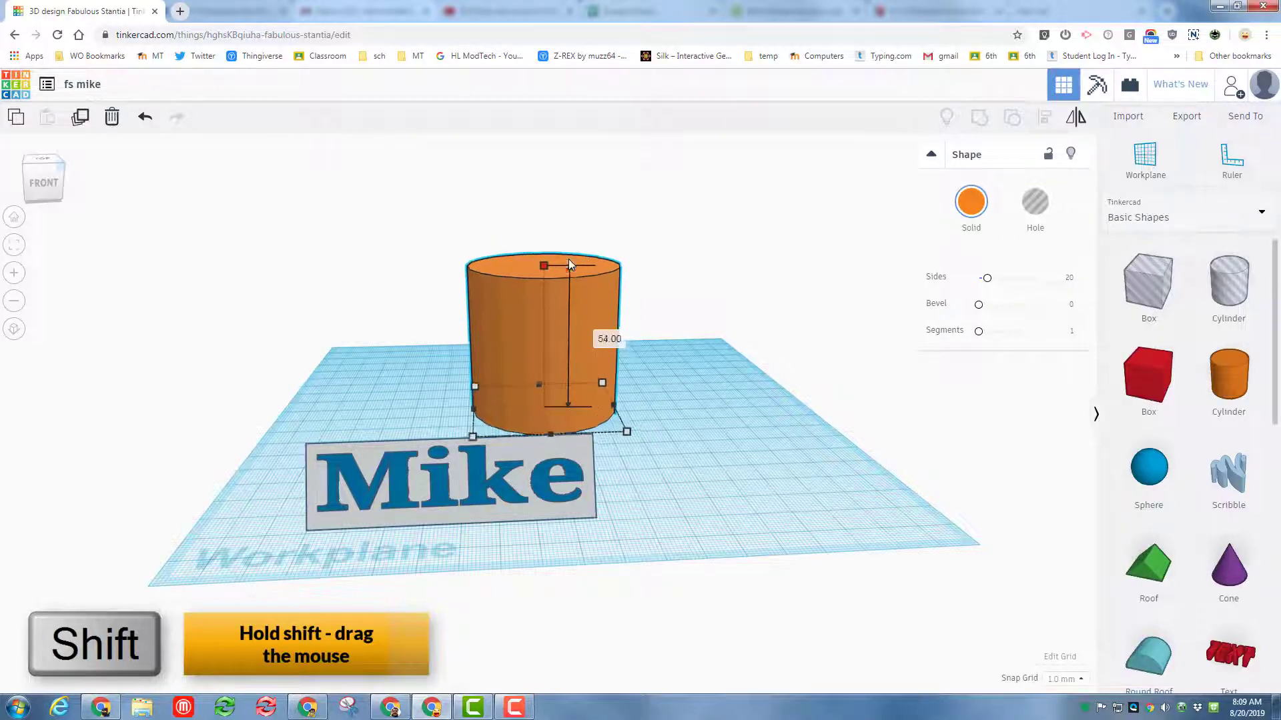
left_click(609, 338)
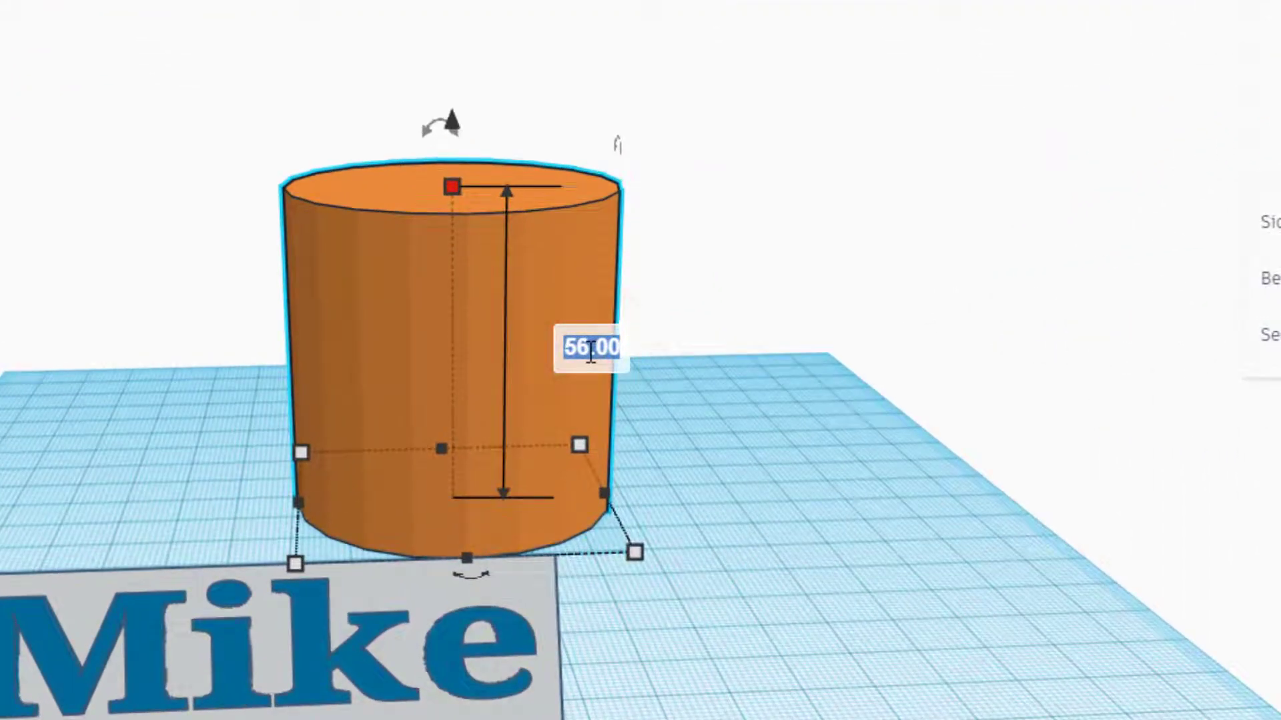
type("15")
key("Return")
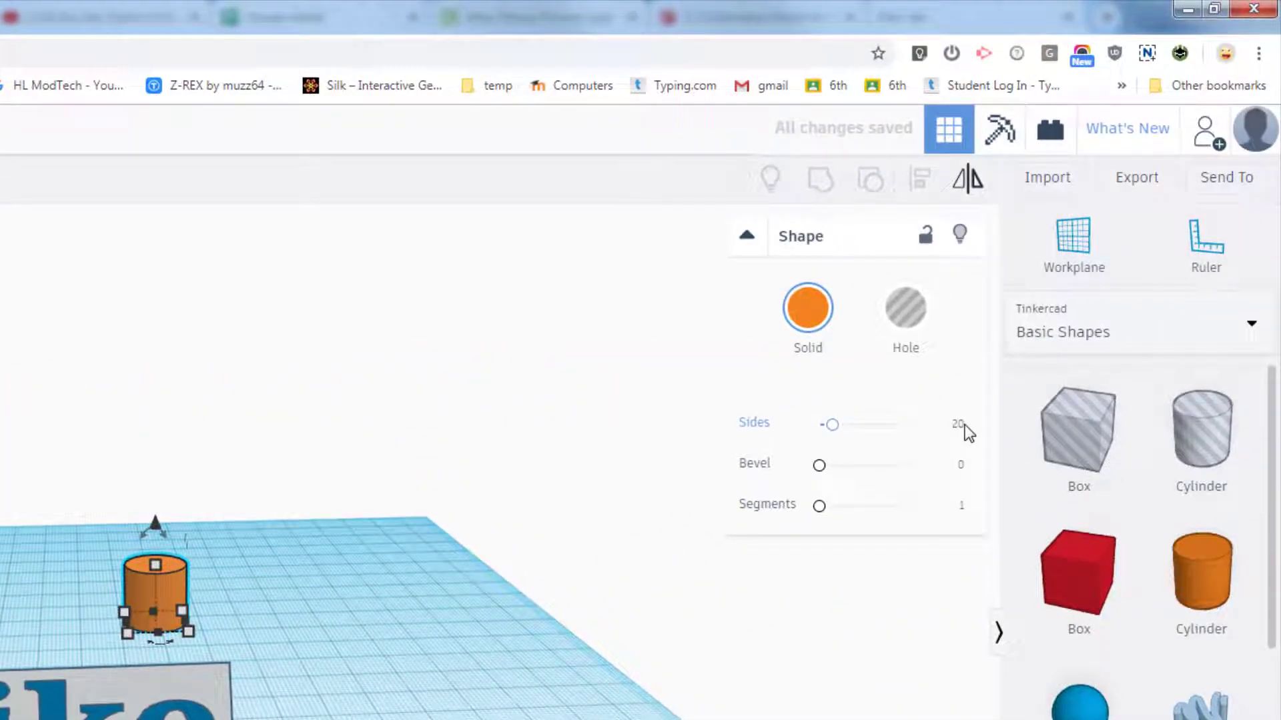
left_click_drag(832, 425, 875, 425)
mouse_move(956, 433)
left_mouse_down()
mouse_move(986, 435)
mouse_move(849, 440)
mouse_move(992, 440)
mouse_move(981, 437)
left_mouse_up()
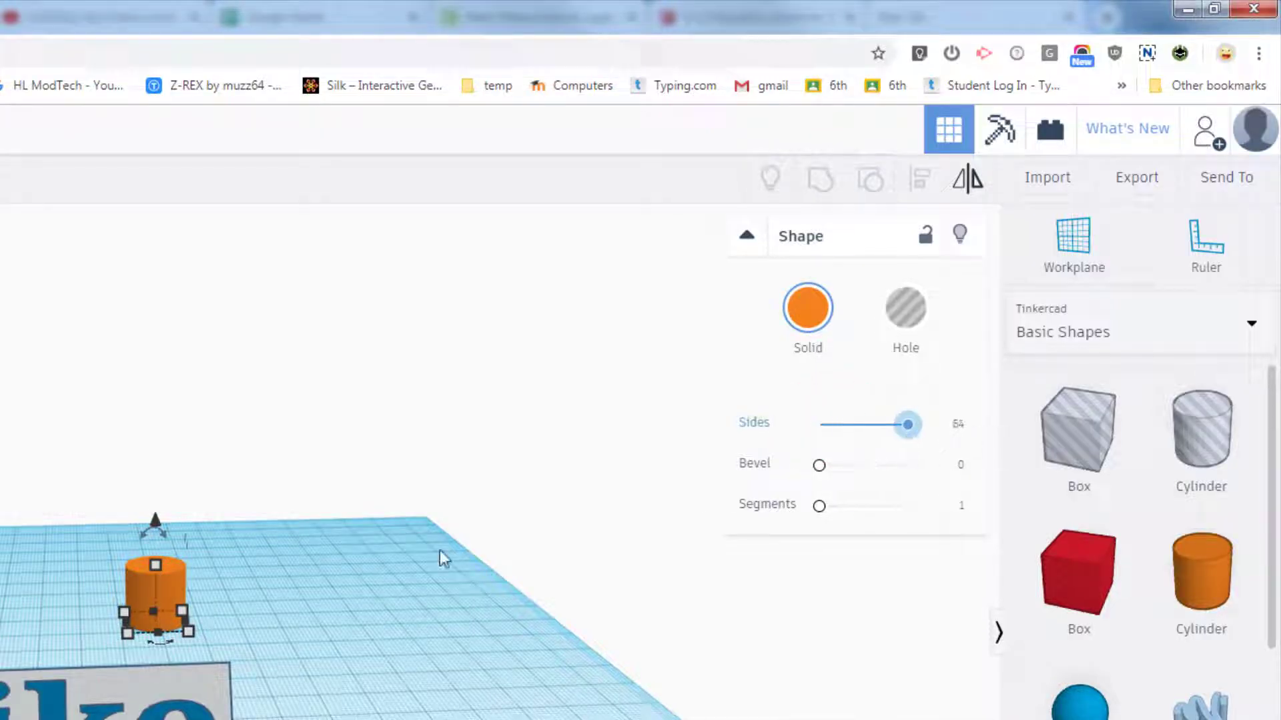
Stretch the cylinder upward and set its height to 60 mm.
left_click(201, 587)
left_click(145, 604)
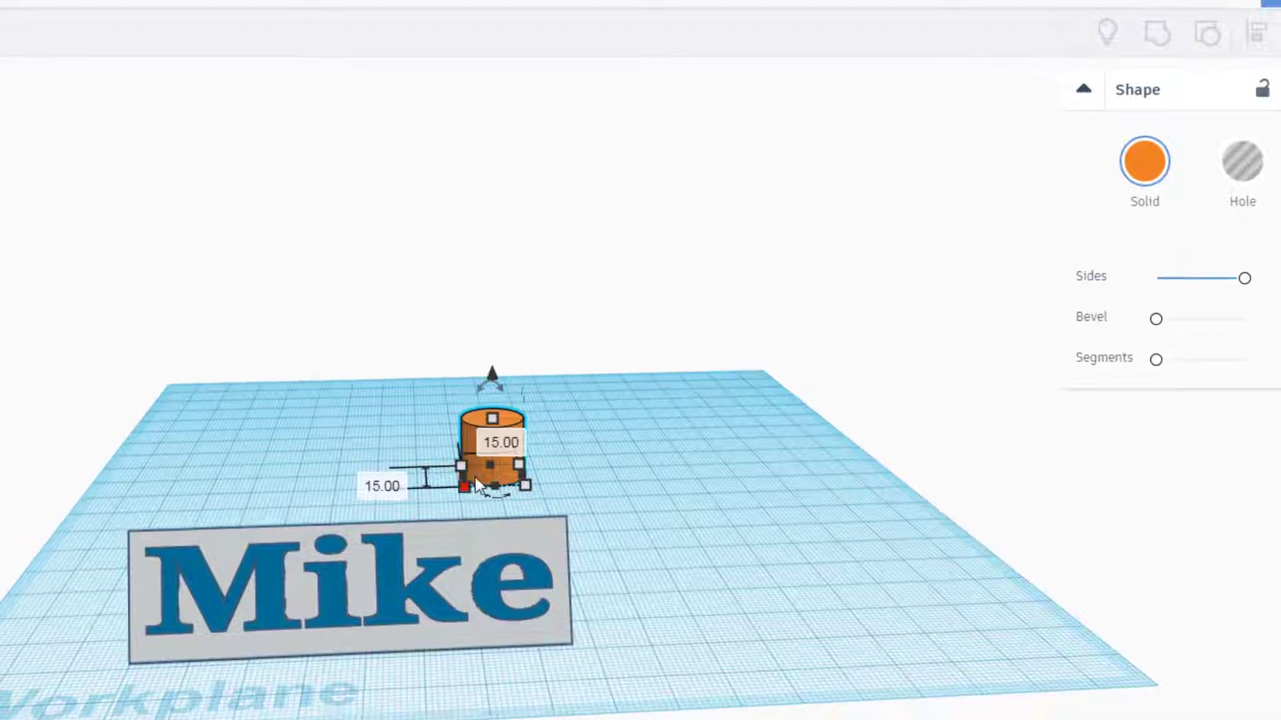
left_click_drag(511, 410, 531, 164)
left_click(613, 323)
type("60")
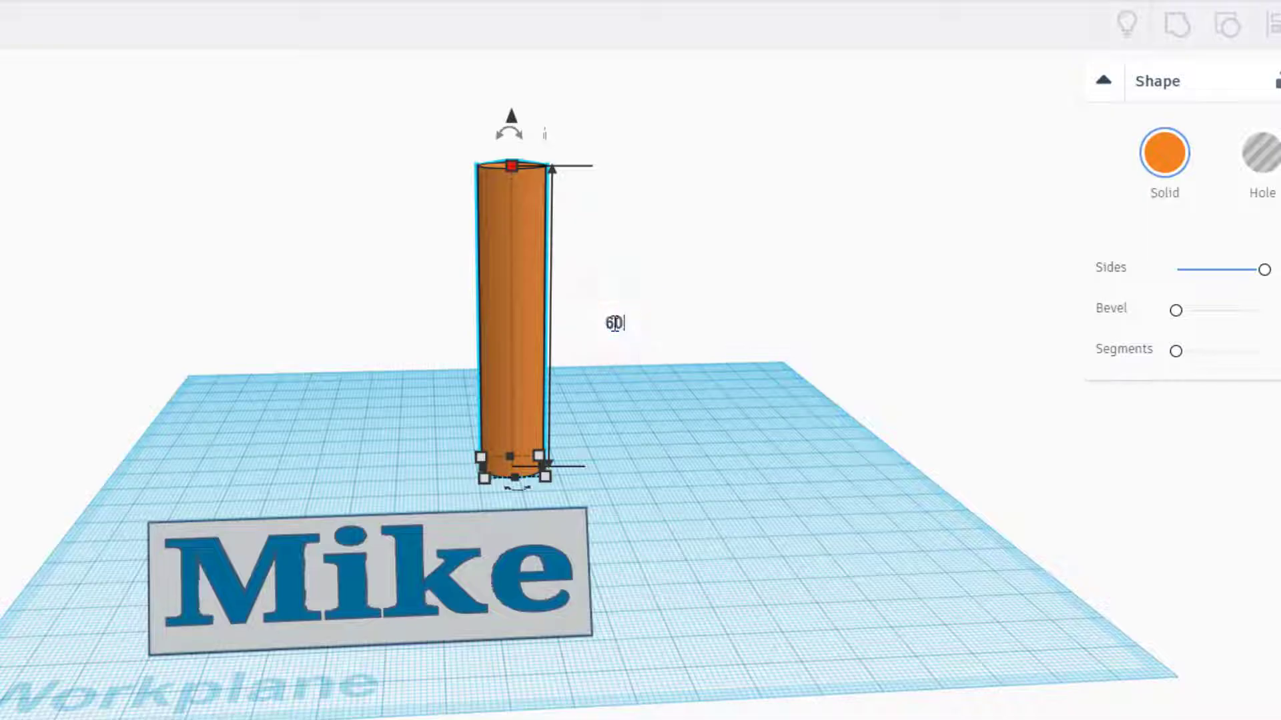
key("Return")
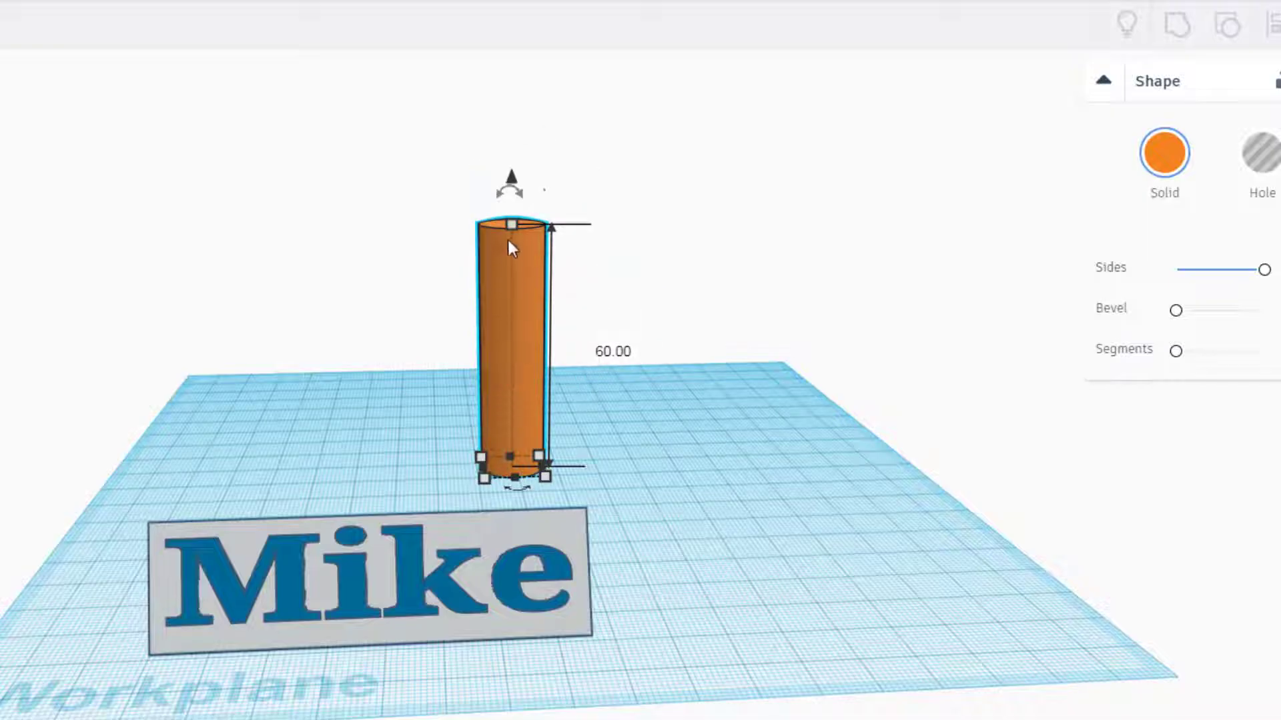
Rotate the cylinder 90° so it lies parallel to the name plate, and drop it onto the workplane.
mouse_move(509, 190)
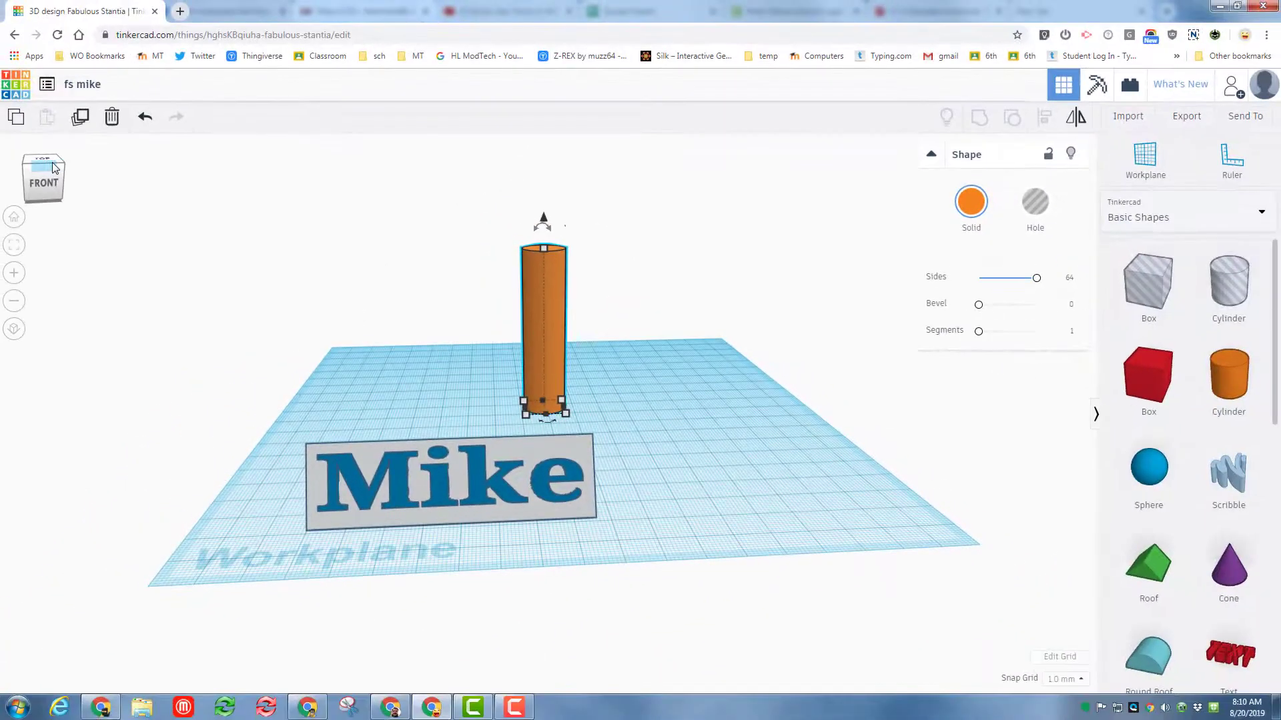
left_click(60, 165)
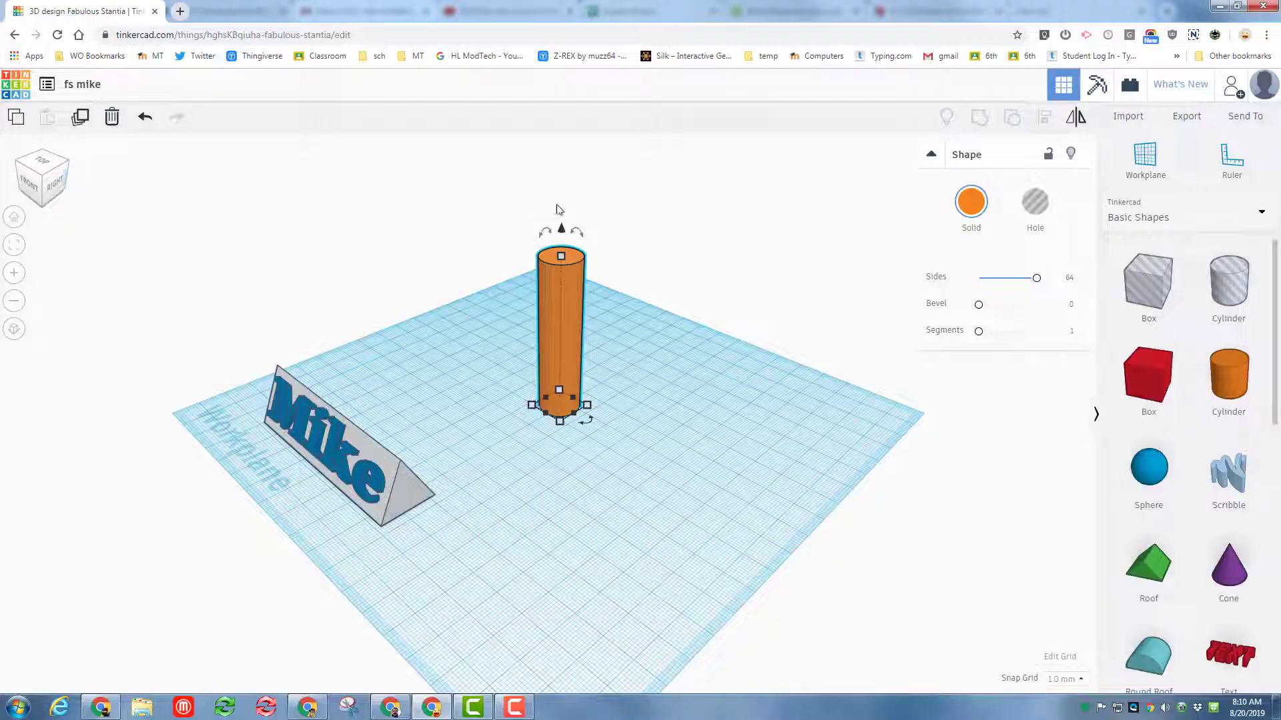
mouse_move(582, 235)
left_click_drag(581, 234, 603, 314)
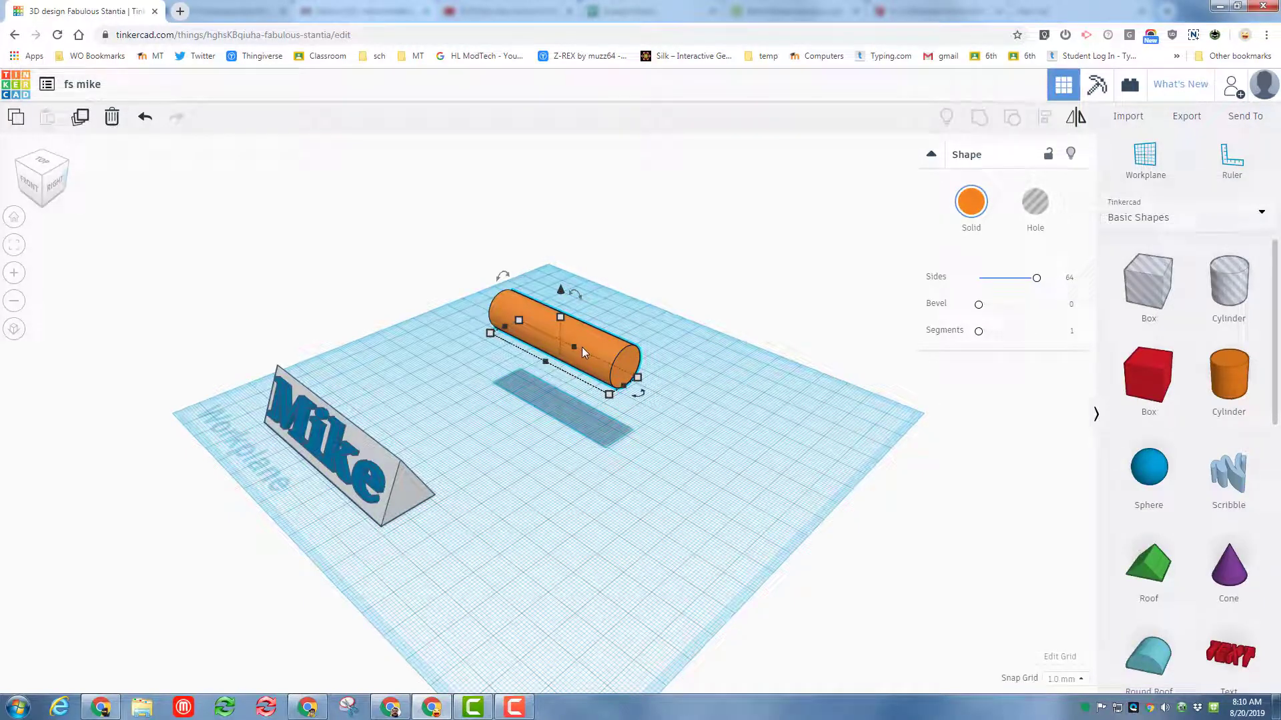
key("d")
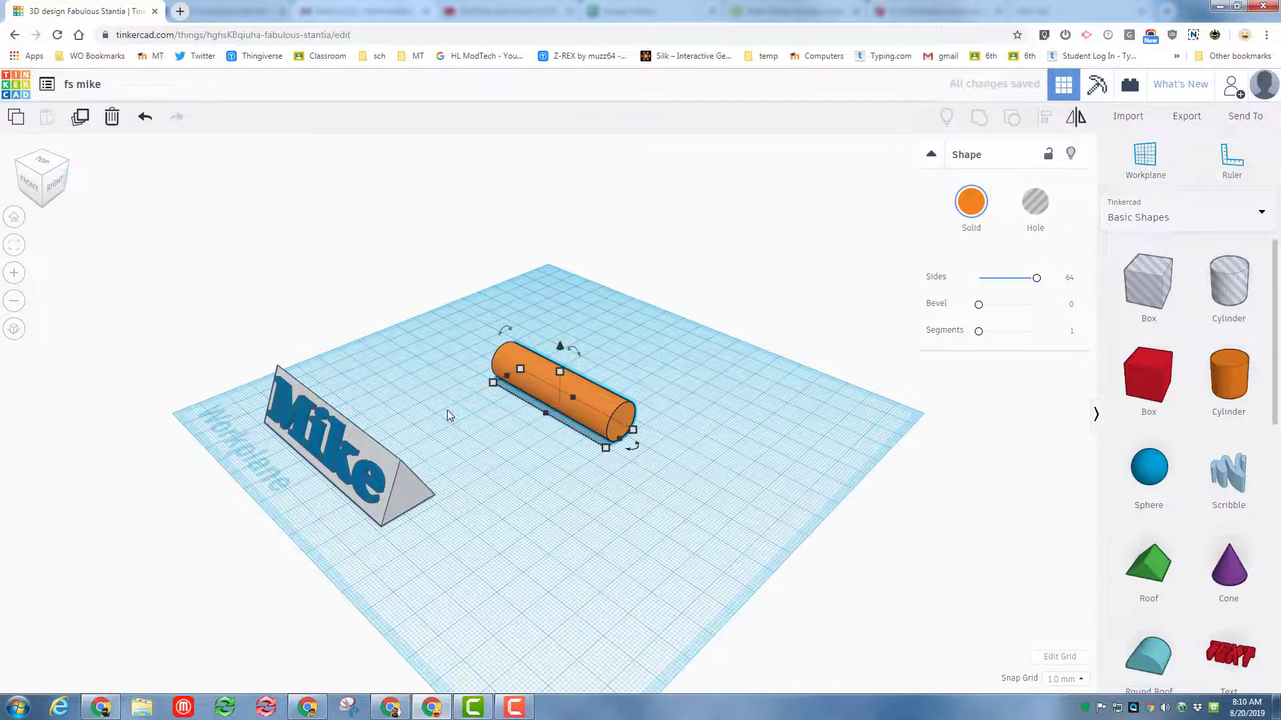
Place a temporary workplane on the cylinder's end face and add a Paraboloid there as a nose cone.
mouse_move(485, 417)
right_mouse_down()
mouse_move(638, 410)
mouse_move(490, 418)
right_mouse_up()
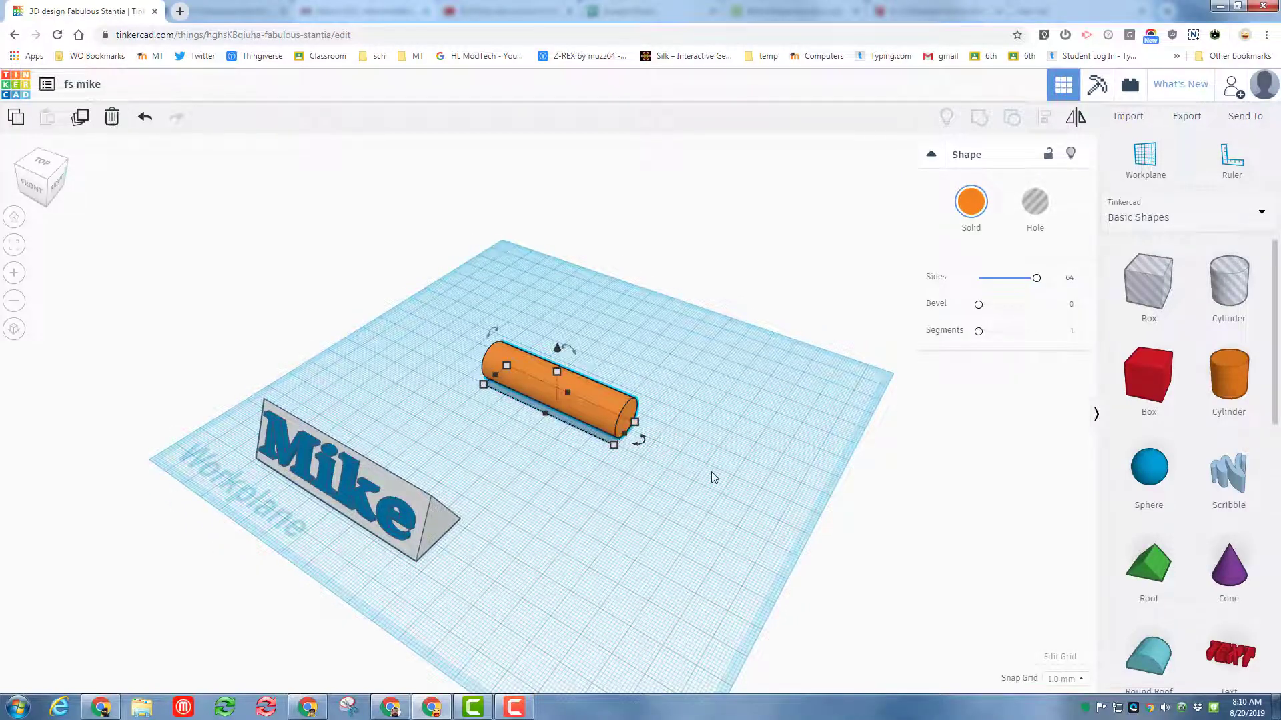
left_click(1145, 156)
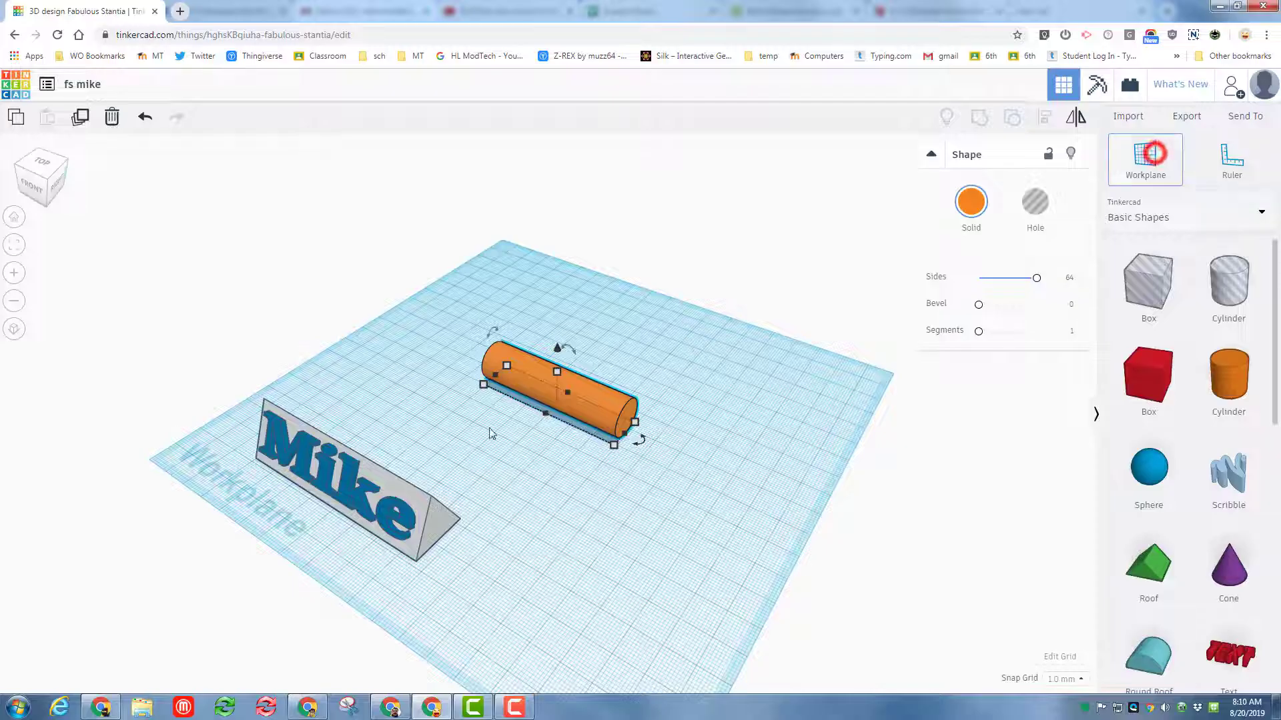
left_click(620, 421)
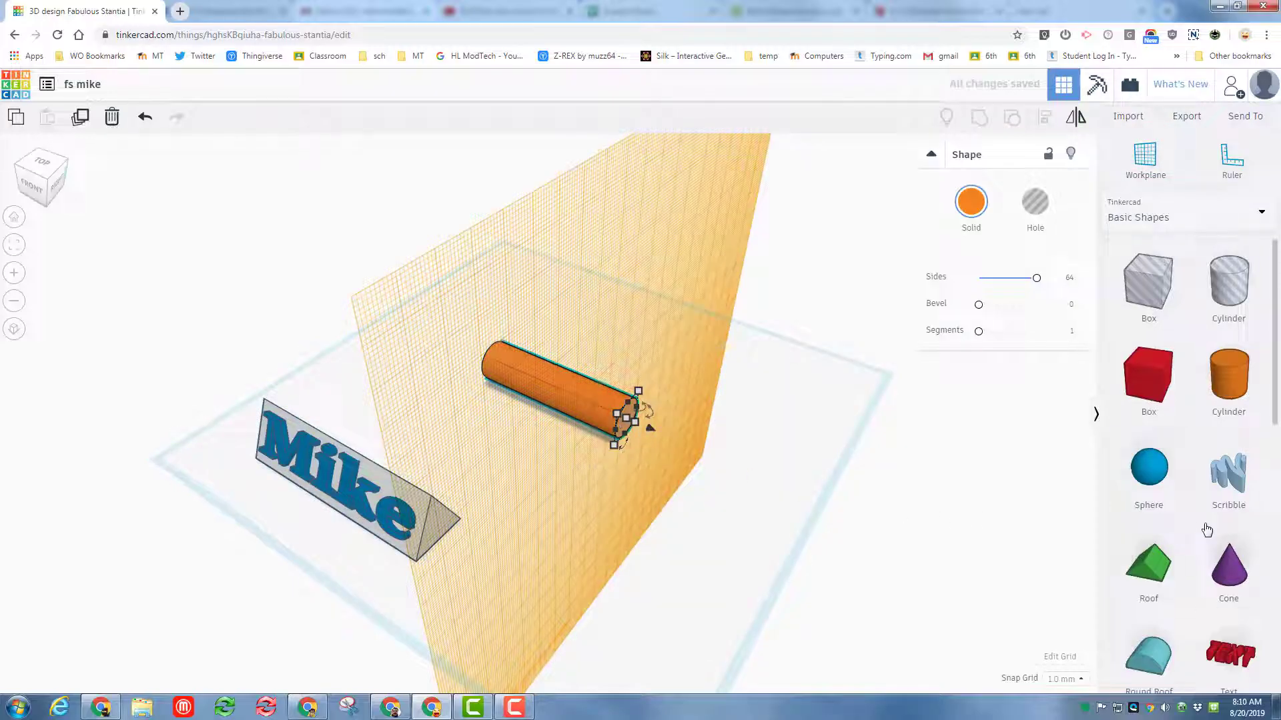
scroll(1208, 531, "down", 3)
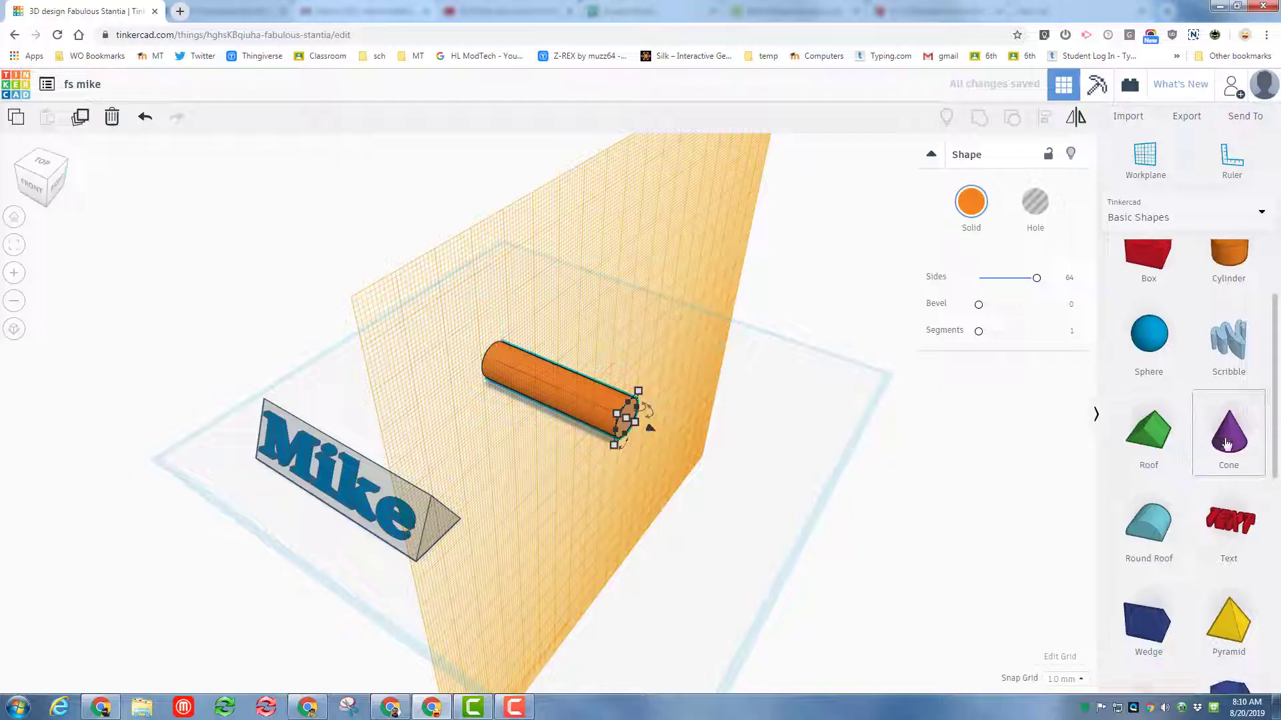
scroll(1181, 480, "down", 5)
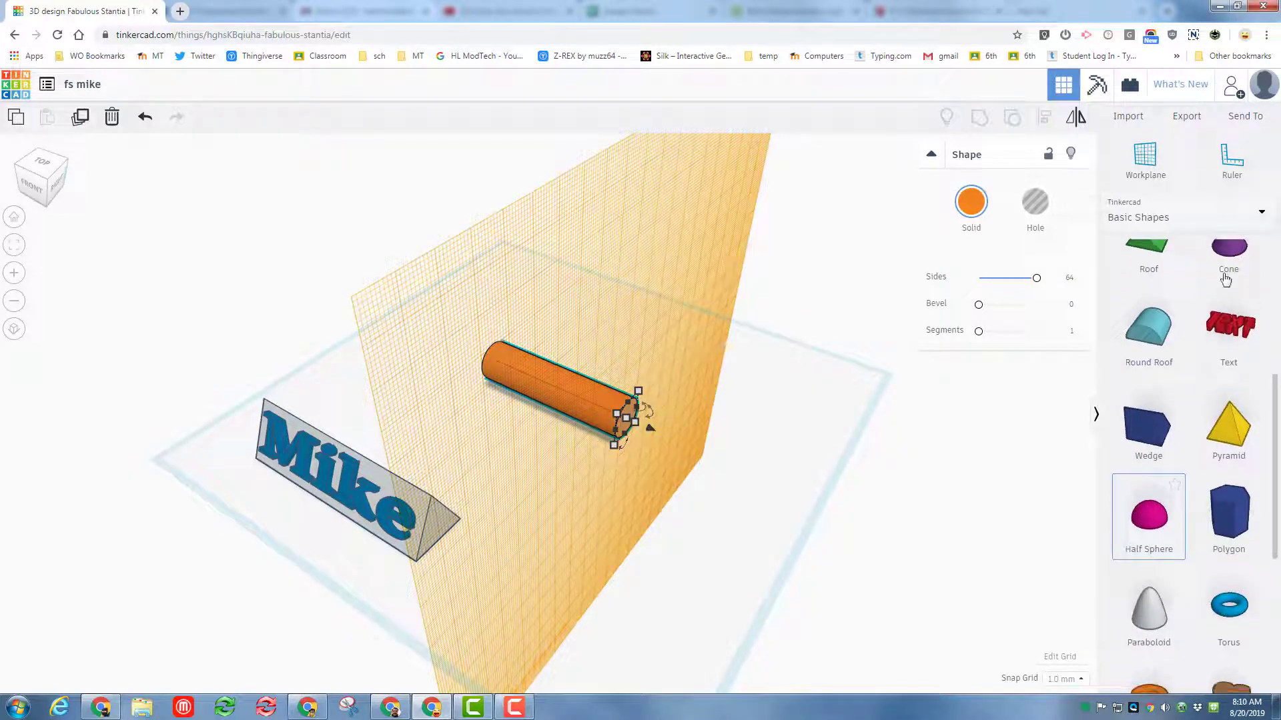
left_click_drag(880, 545, 615, 413)
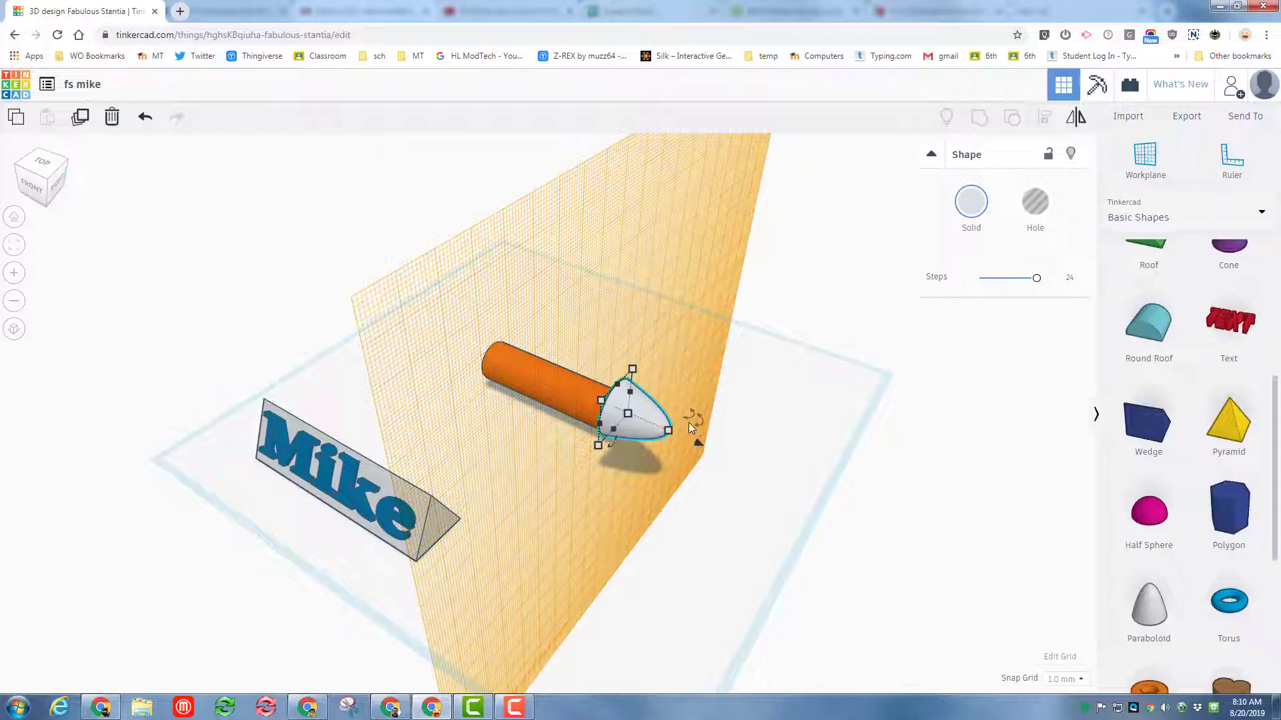
Scale the paraboloid uniformly to a length of 15 mm and return to the base workplane.
left_click_drag(668, 434, 794, 485, "shift")
left_click(665, 518)
type("15")
key("Return")
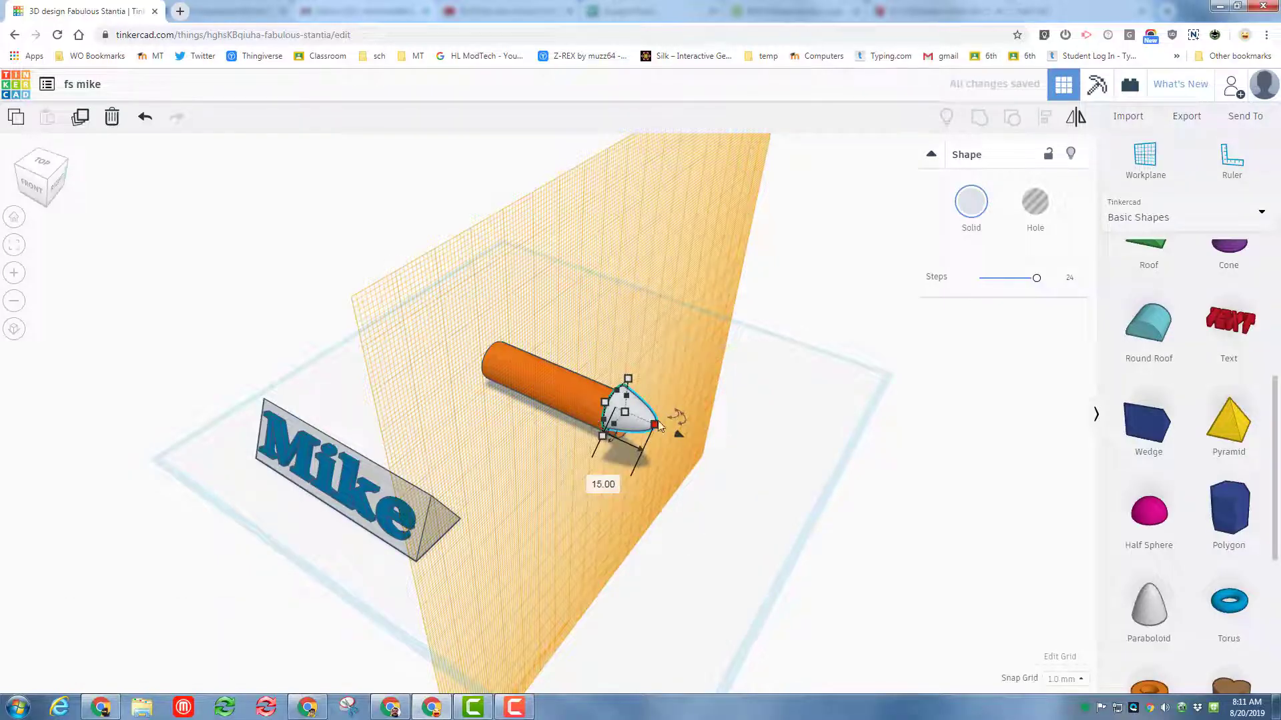
key("w")
left_click(552, 457)
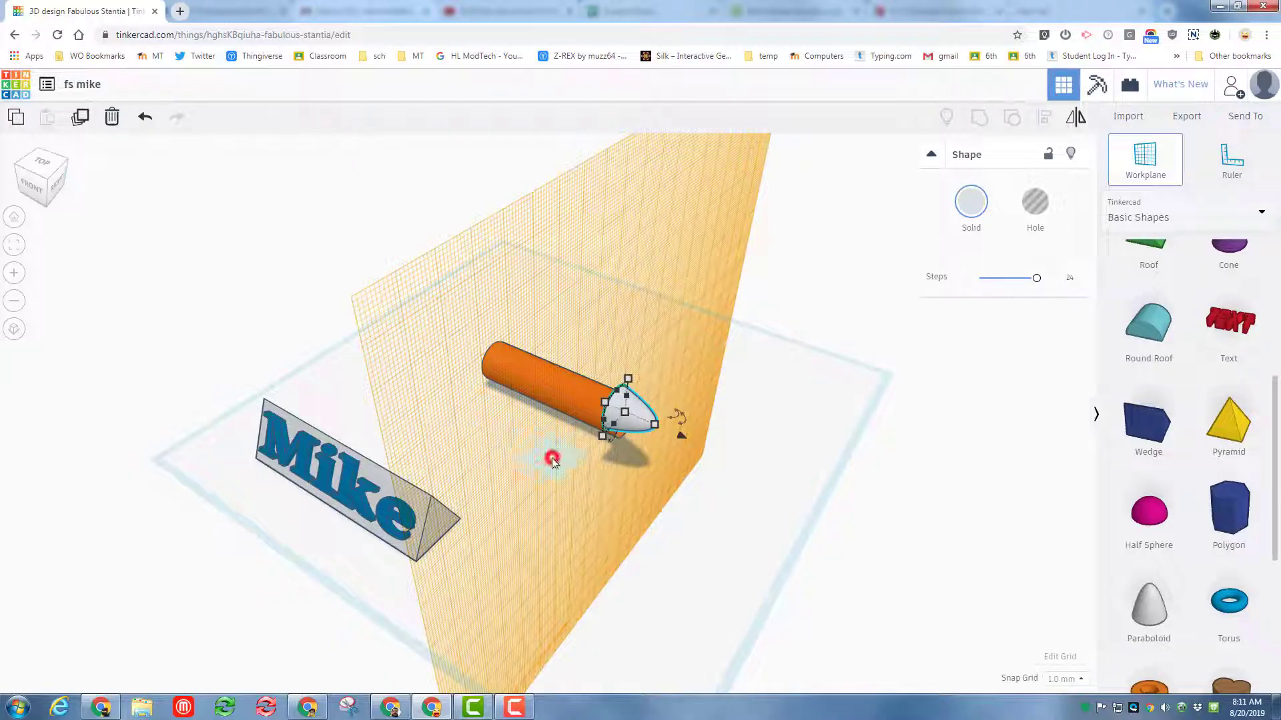
Select the cylinder and paraboloid together, then align them on their centres across the width and on their undersides.
mouse_move(734, 485)
right_mouse_down()
mouse_move(551, 438)
mouse_move(635, 470)
mouse_move(555, 450)
mouse_move(482, 358)
mouse_move(486, 338)
right_mouse_up()
left_click_drag(489, 321, 627, 469)
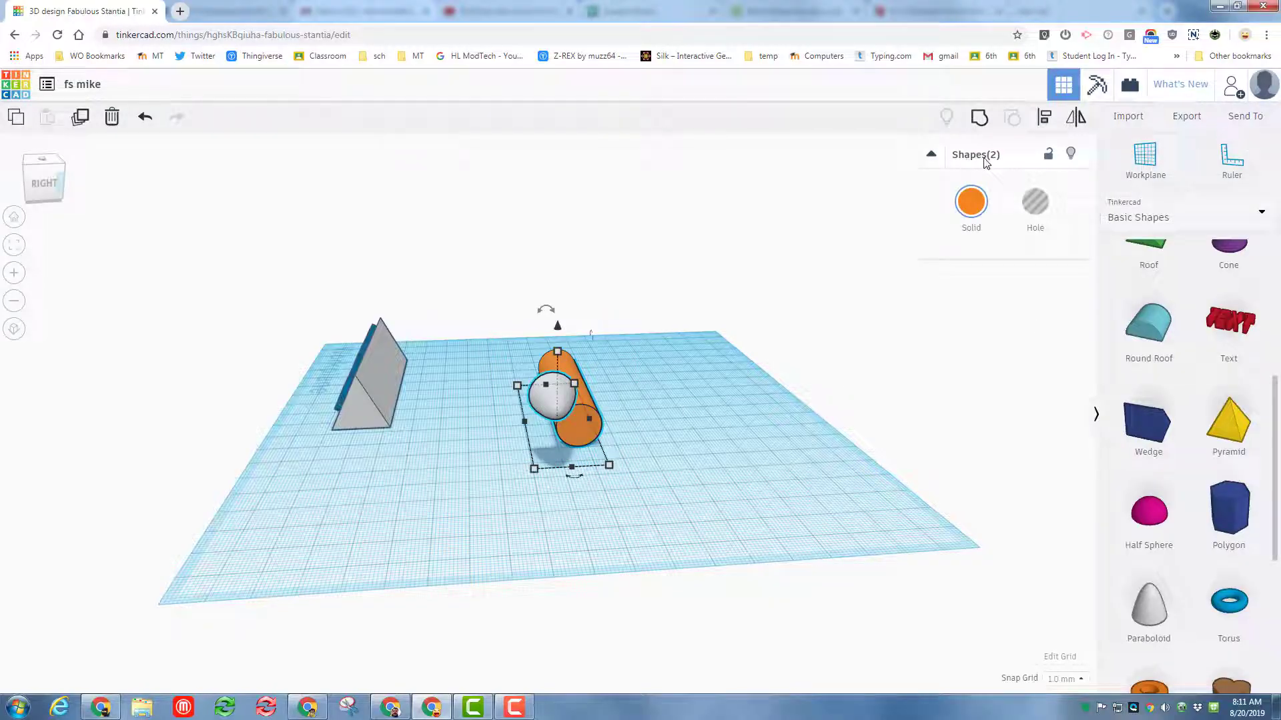
left_click(1043, 120)
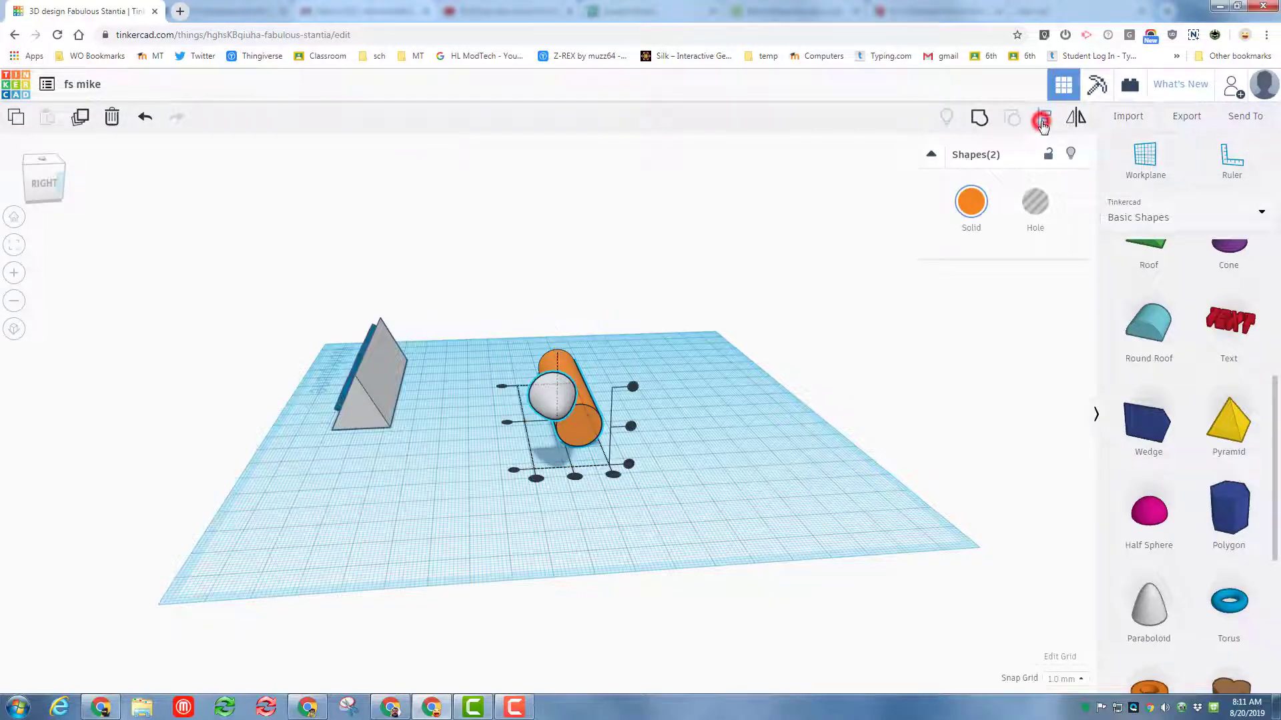
left_click(575, 479)
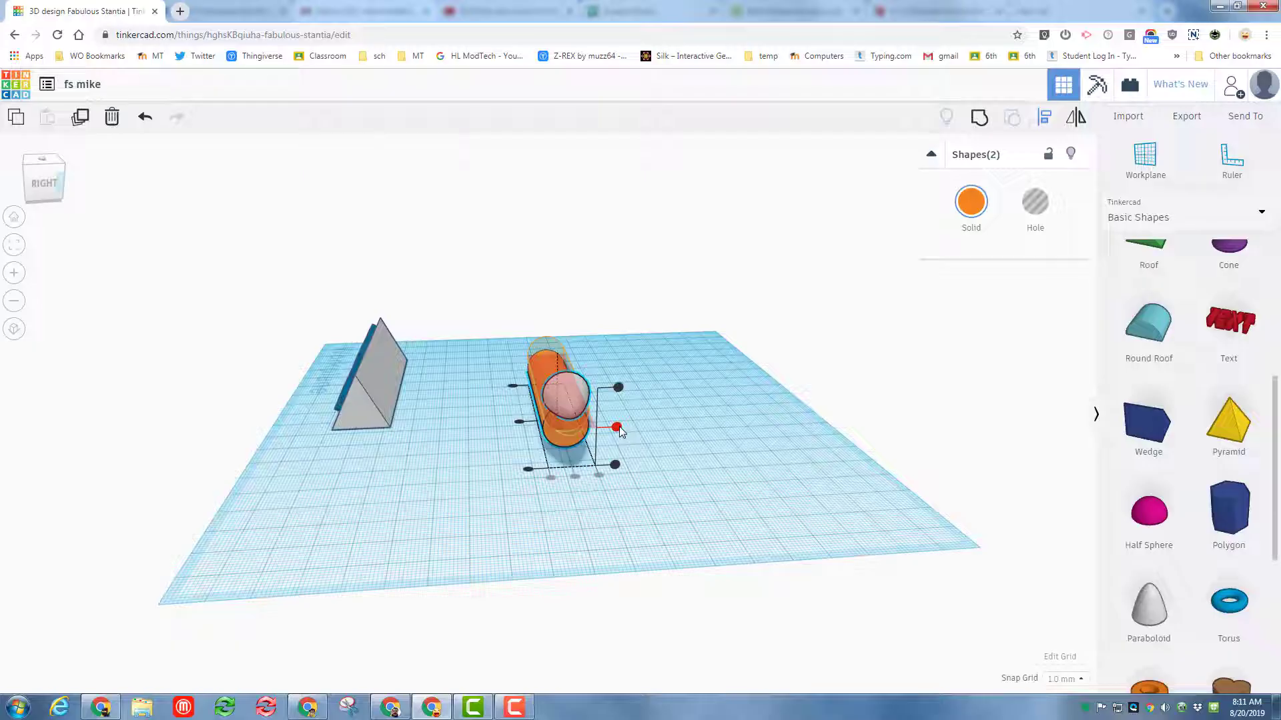
left_click(616, 465)
left_click(463, 494)
Add a Half Sphere in front of the cylinder, narrow it to 14 mm and flatten it to a height of 6 mm.
right_click_drag(460, 491, 624, 424)
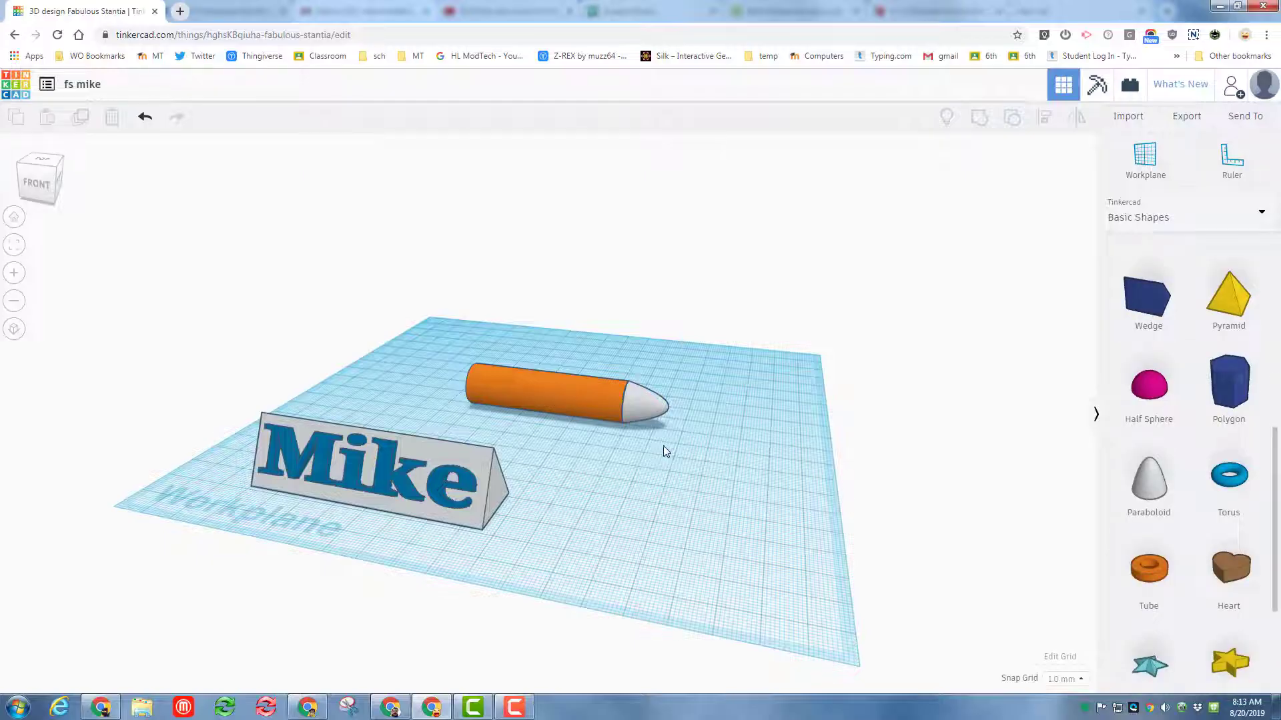
mouse_move(630, 450)
right_mouse_down()
mouse_move(696, 459)
mouse_move(527, 454)
mouse_move(575, 455)
right_mouse_up()
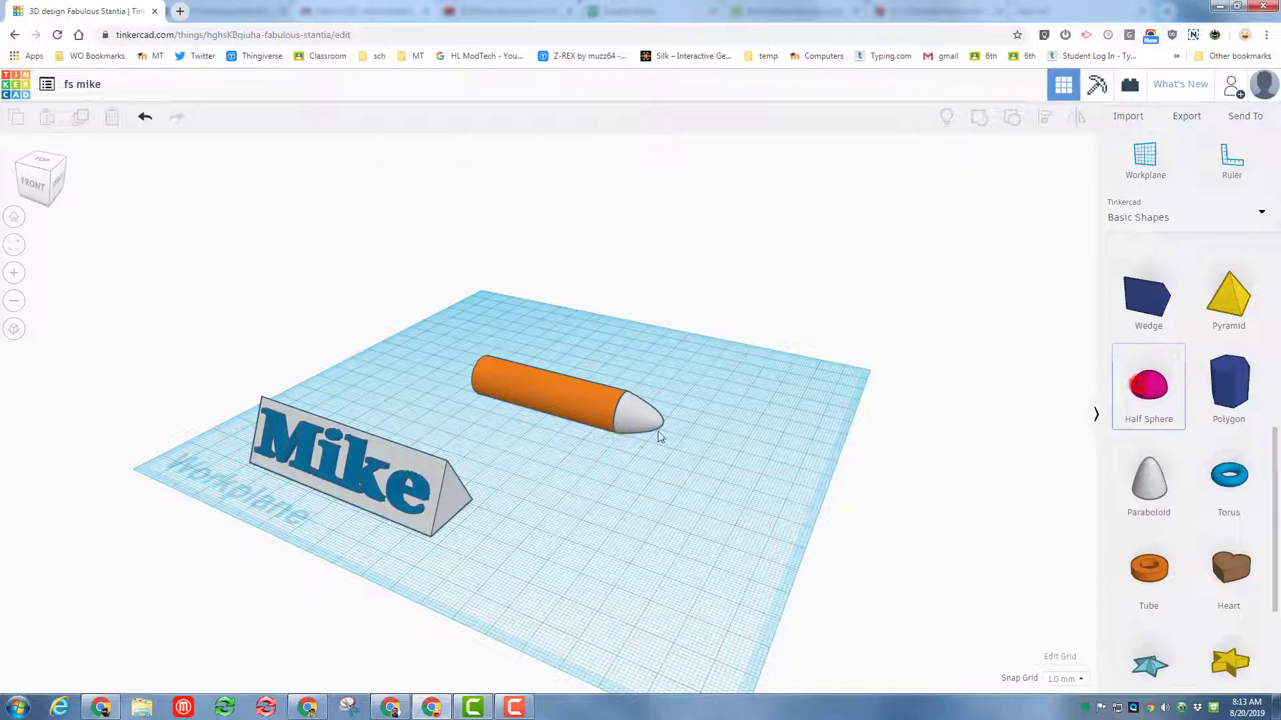
left_click(582, 466)
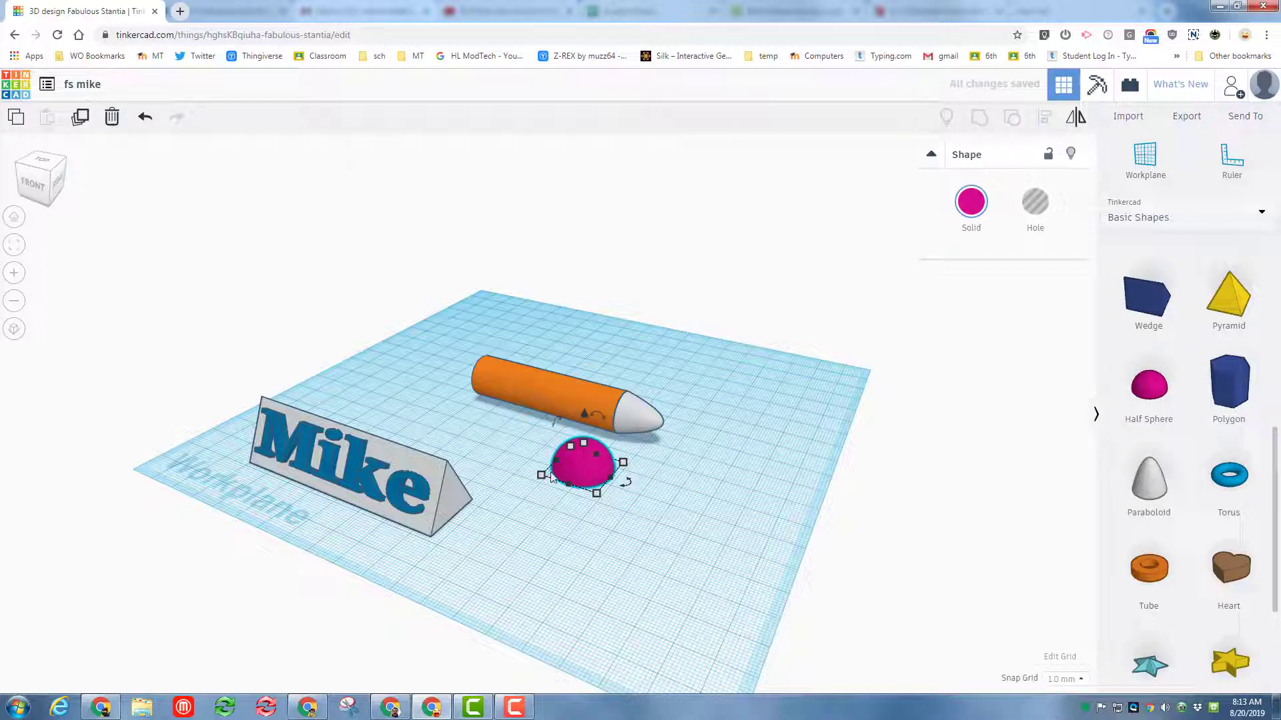
left_click_drag(541, 475, 572, 475)
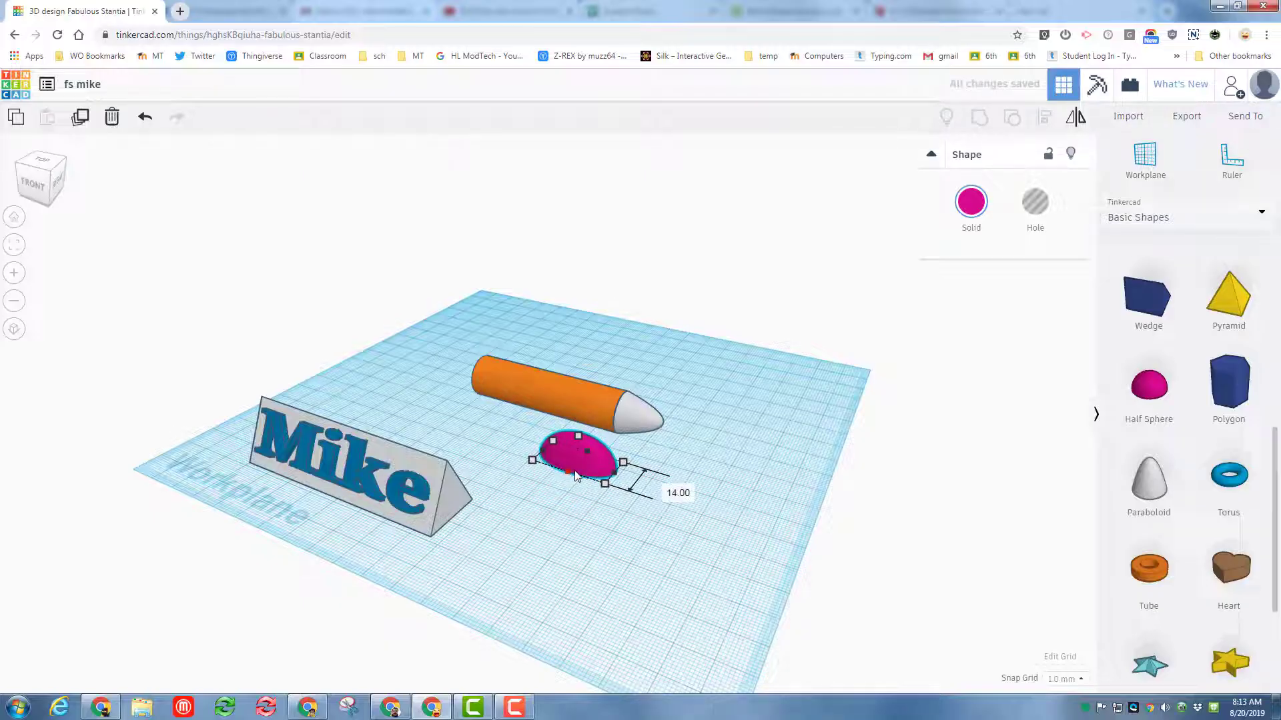
left_click_drag(579, 469, 583, 441)
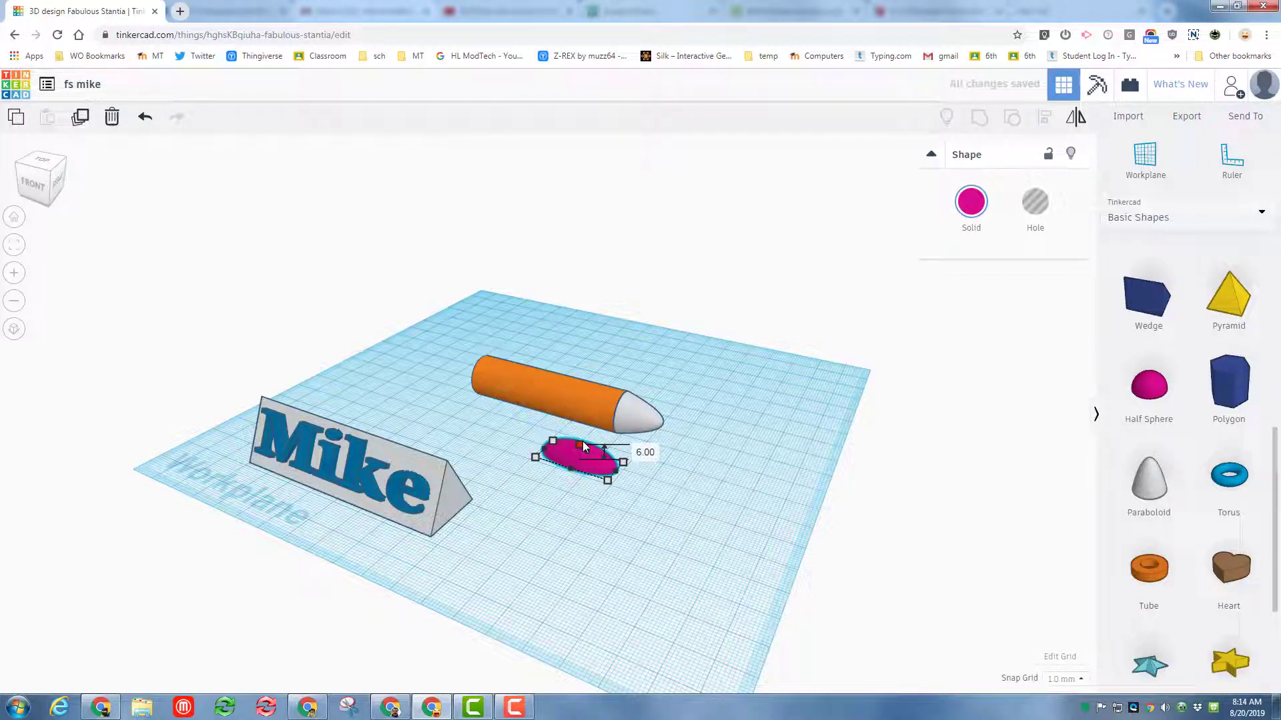
Select the cylinder, nose cone and half sphere and centre-align them across the cylinder's width.
left_click_drag(518, 331, 666, 534)
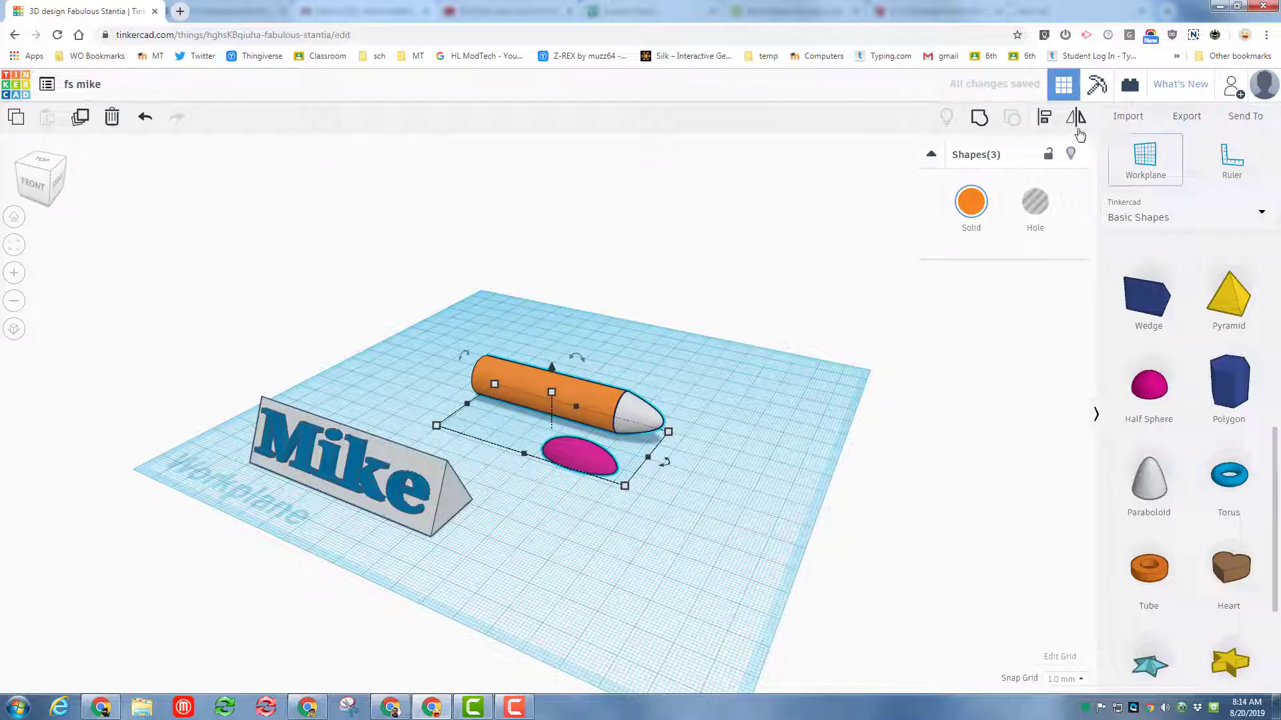
left_click(1044, 116)
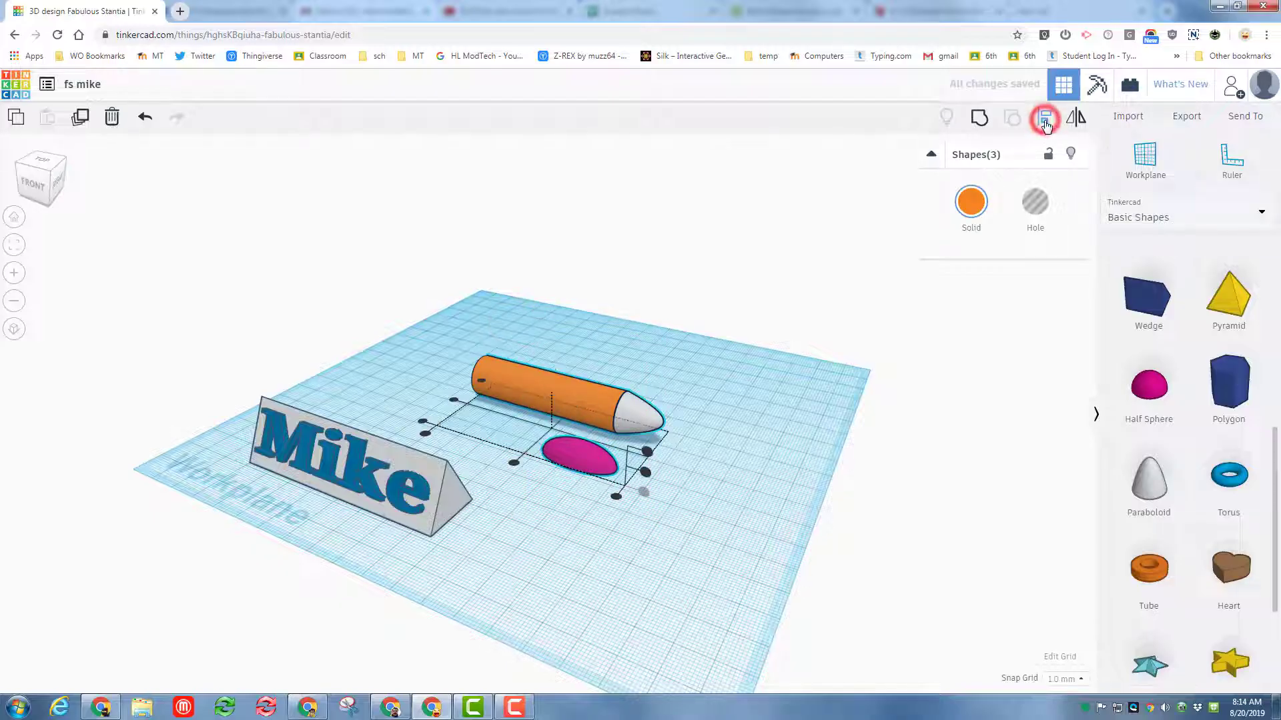
left_click(453, 402)
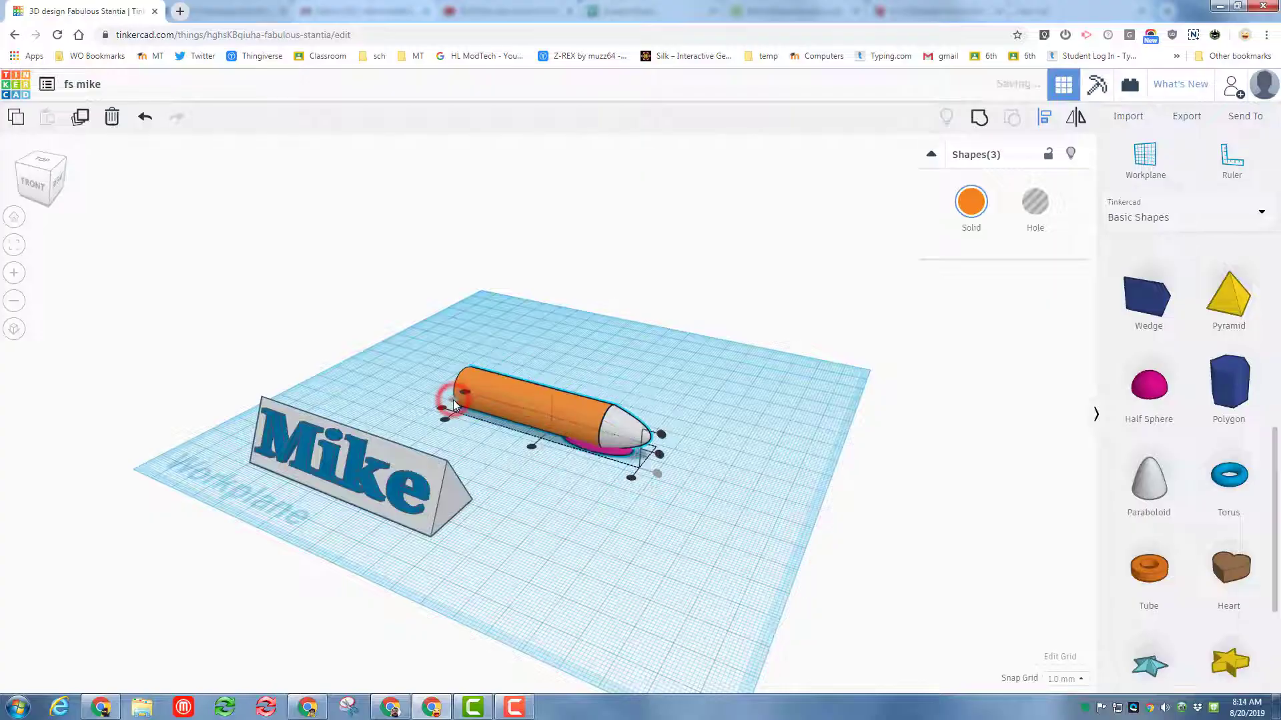
left_click(638, 495)
Shift the half sphere along the cylinder, away from the tip of the nose cone.
left_click(607, 456)
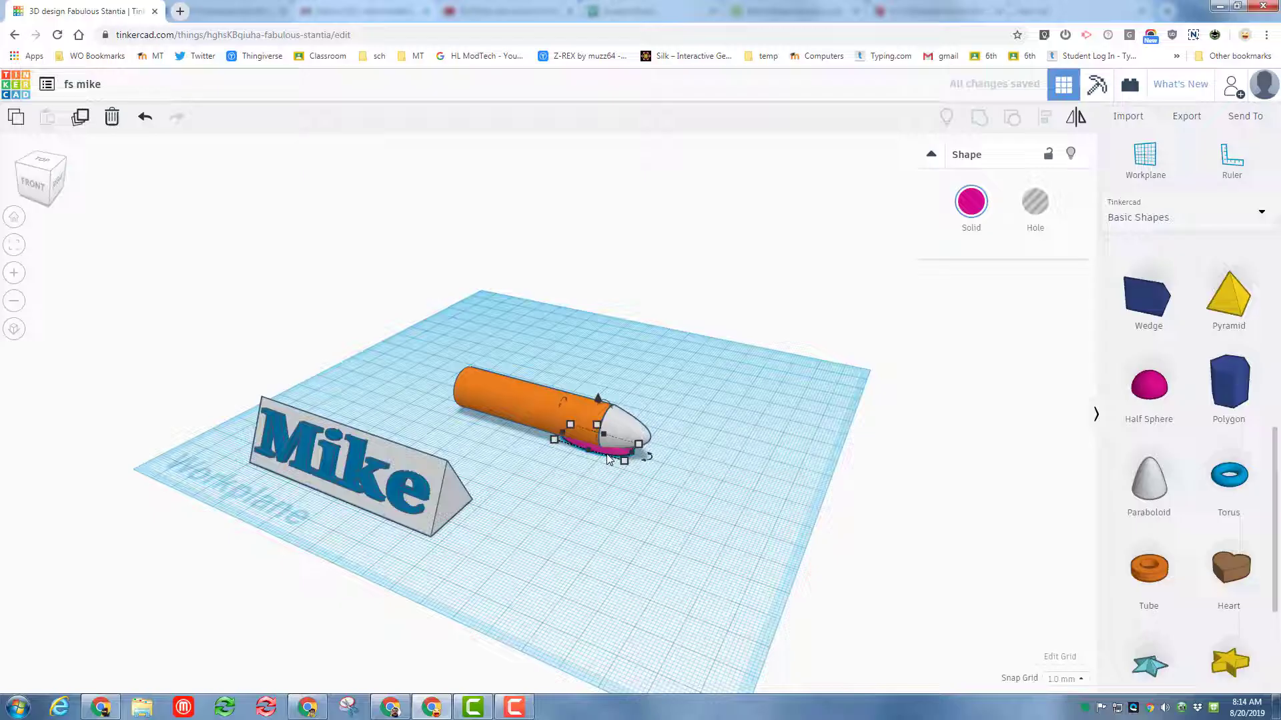
key("Left")
key("Left")
key("Left")
key("Left")
key("Left")
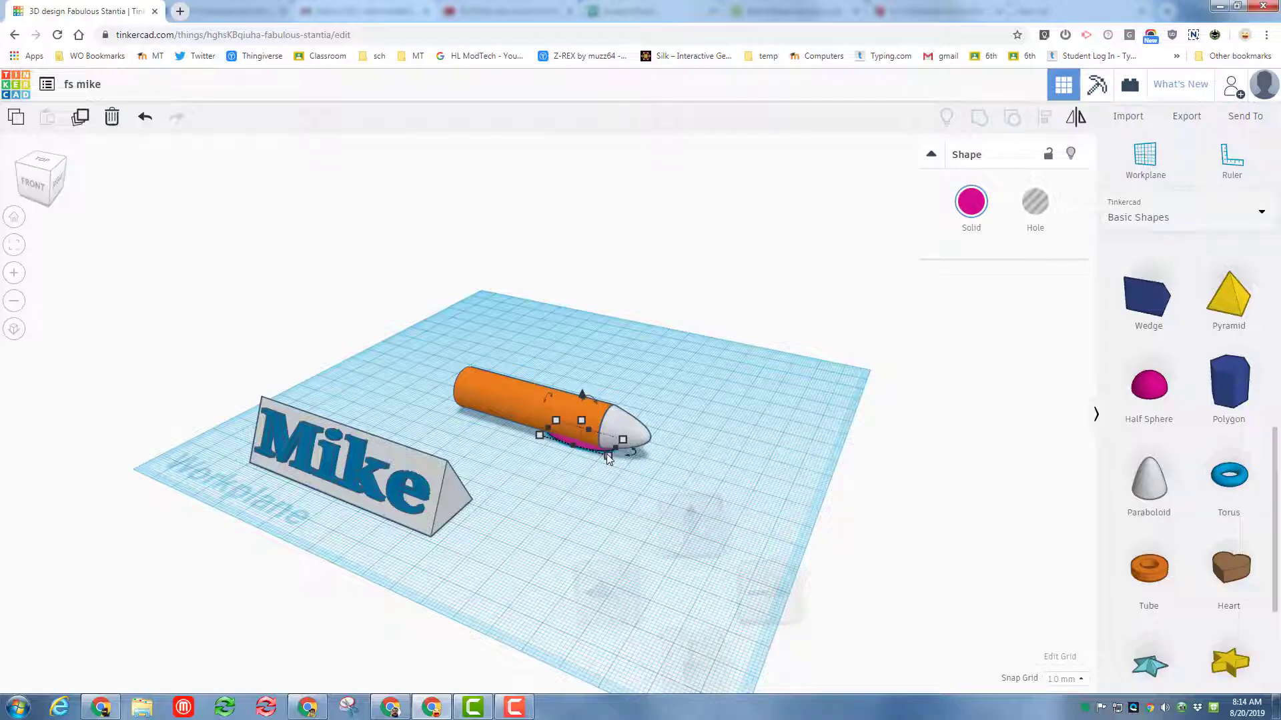
key("Left")
key("Left")
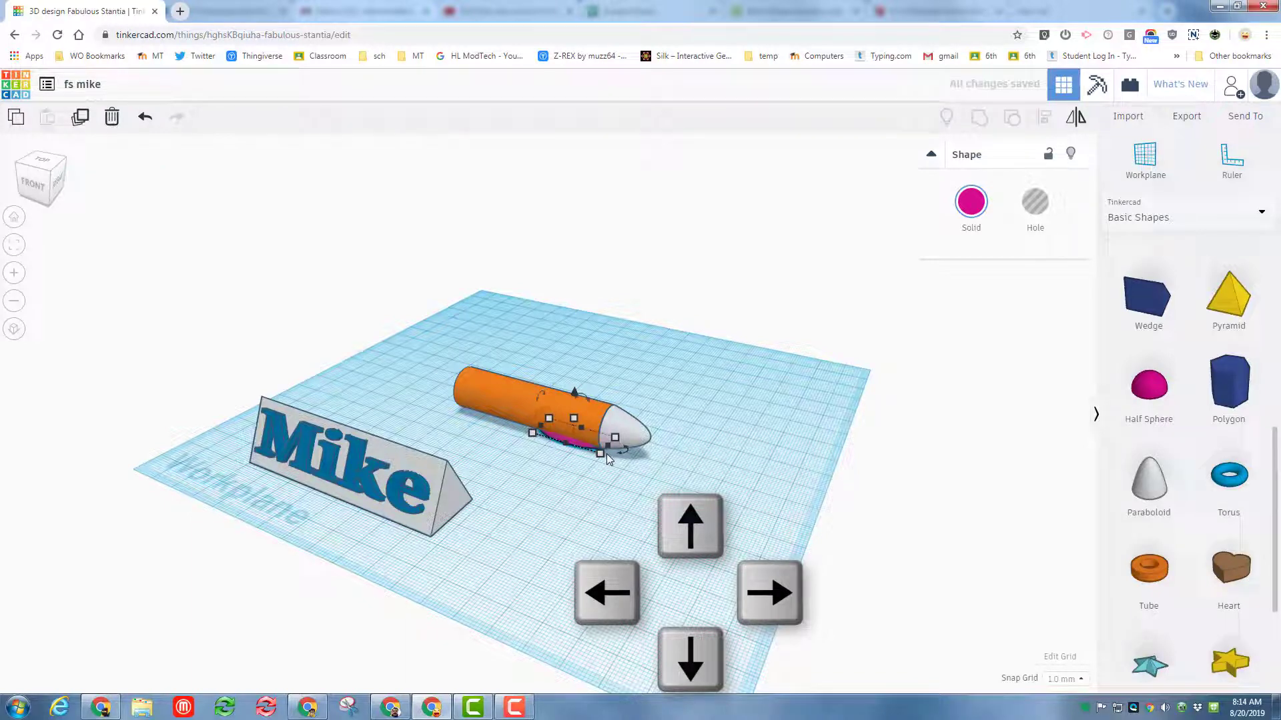
Raise the half sphere until its dome protrudes from the top of the cylinder as a cockpit.
key("ctrl+Up")
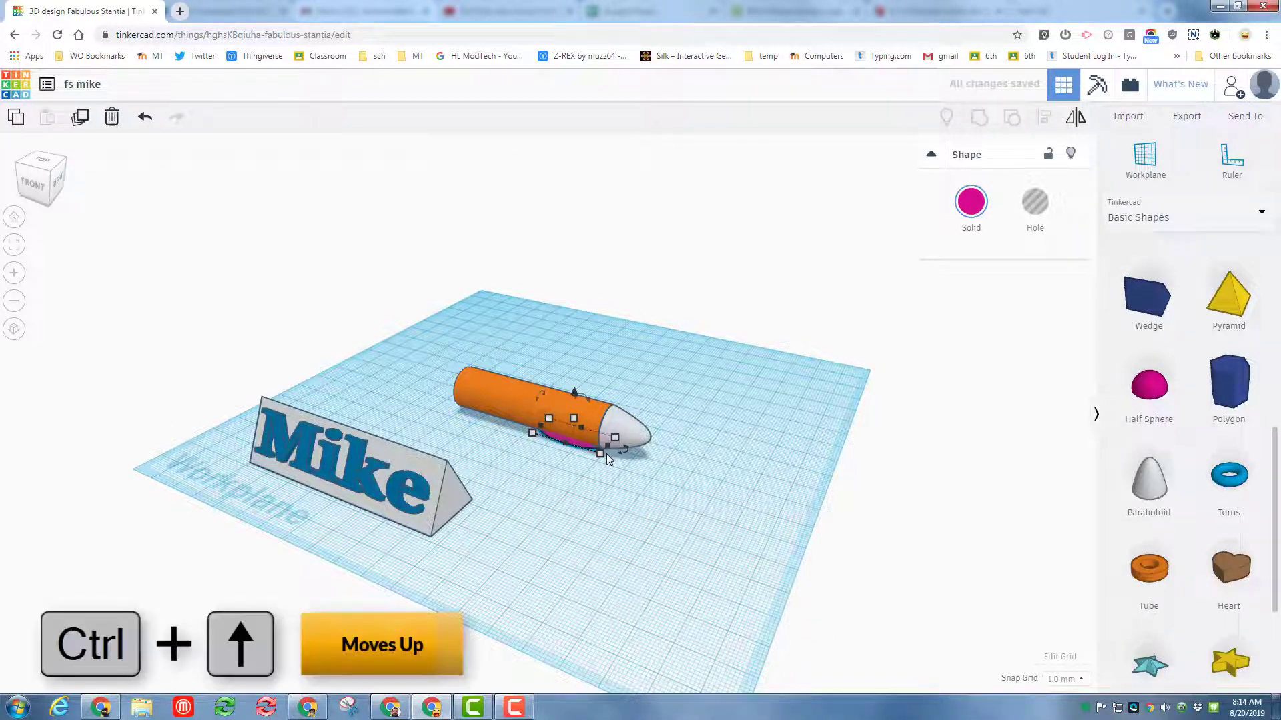
key("ctrl+Up")
key("ctrl+Up")
key("ctrl+Up")
key("ctrl+Up")
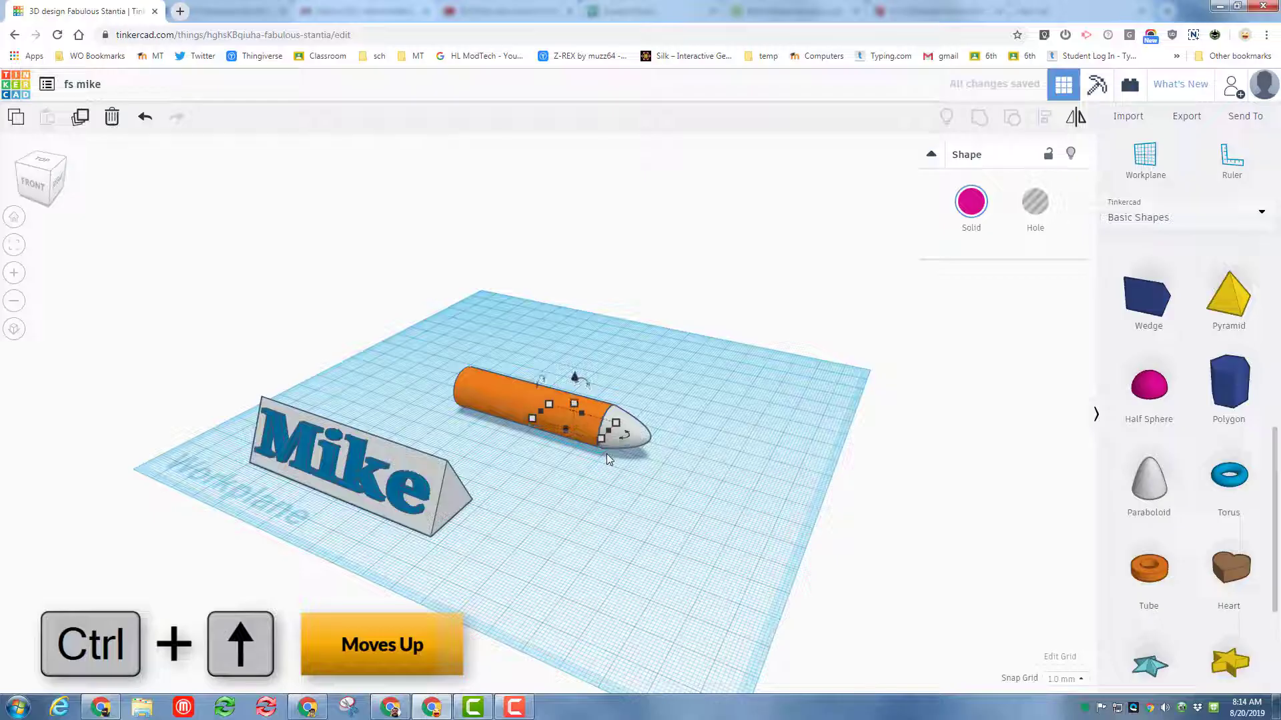
key("ctrl+Up")
key("ctrl+Up")
key("ctrl+Up")
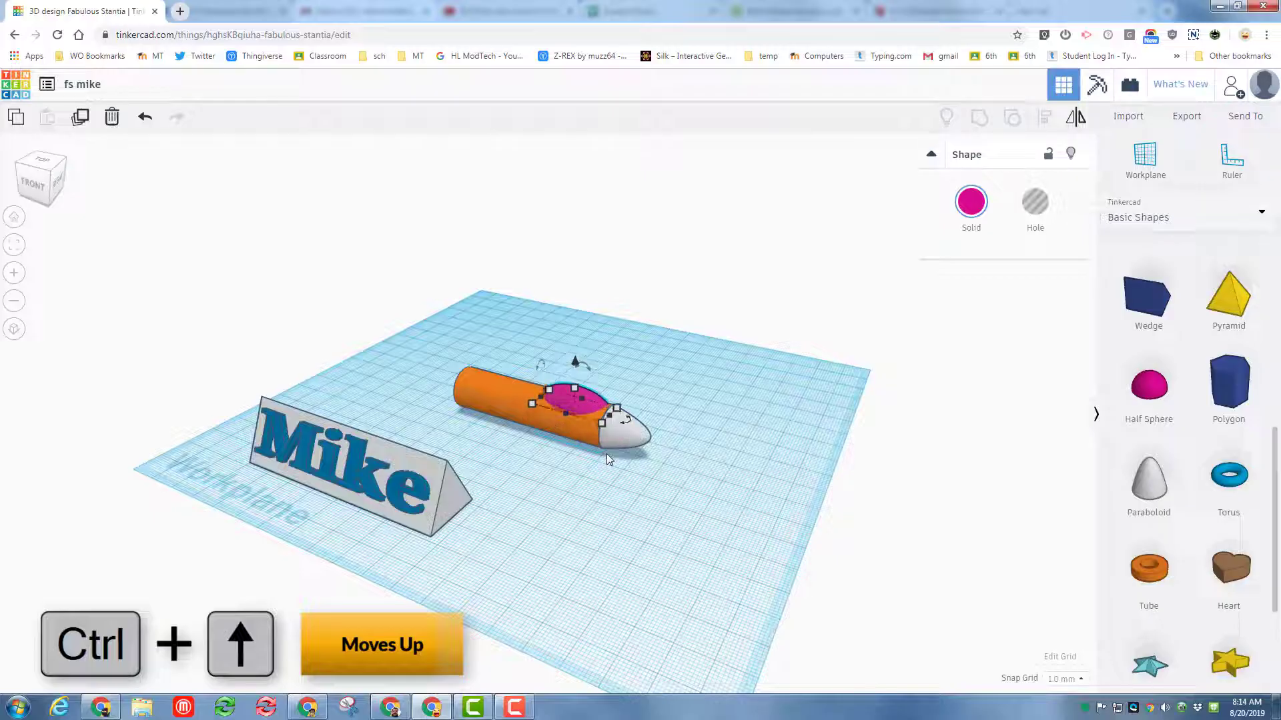
Nudge the raised half sphere slightly farther back from the nose cone and adjust its sideways position.
mouse_move(597, 473)
right_mouse_down()
mouse_move(452, 491)
mouse_move(608, 477)
right_mouse_up()
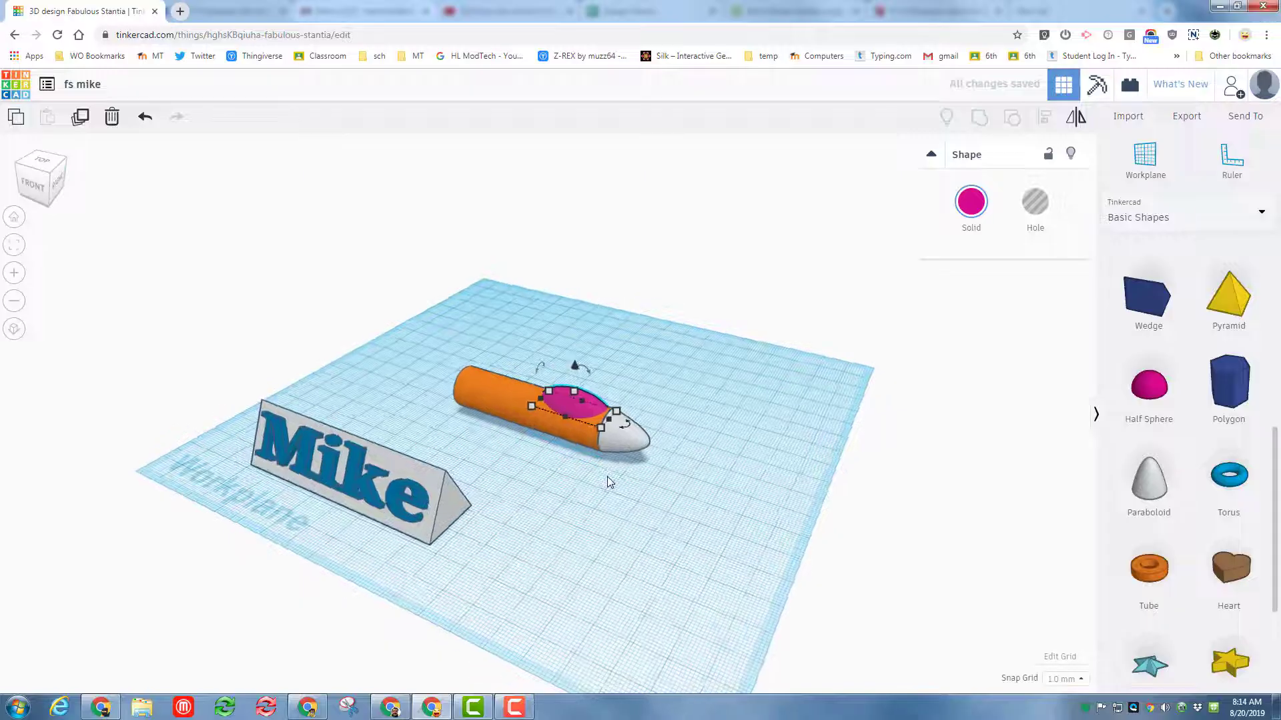
key("Left")
key("Left")
key("Left")
key("Left")
key("Left")
key("Right")
key("Left")
key("Up")
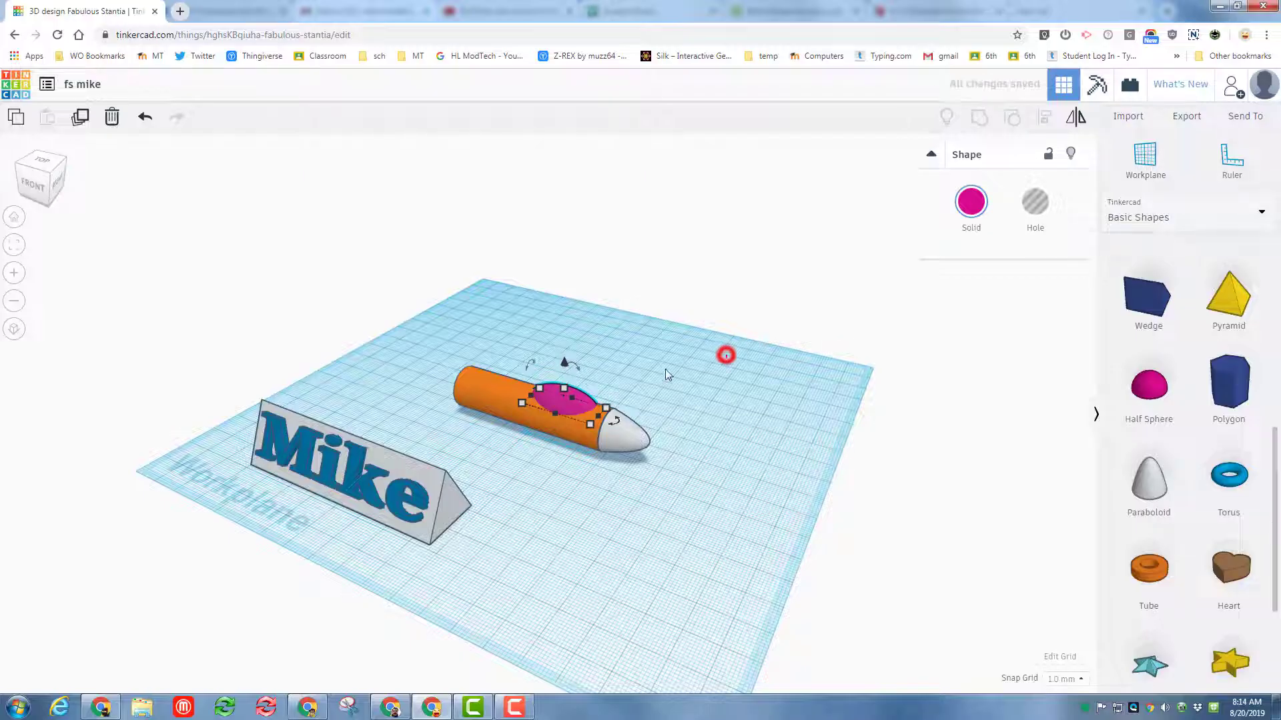
Select the cylinder, nose cone and half sphere together and re-centre them across the cylinder's width.
left_click_drag(627, 358, 522, 483)
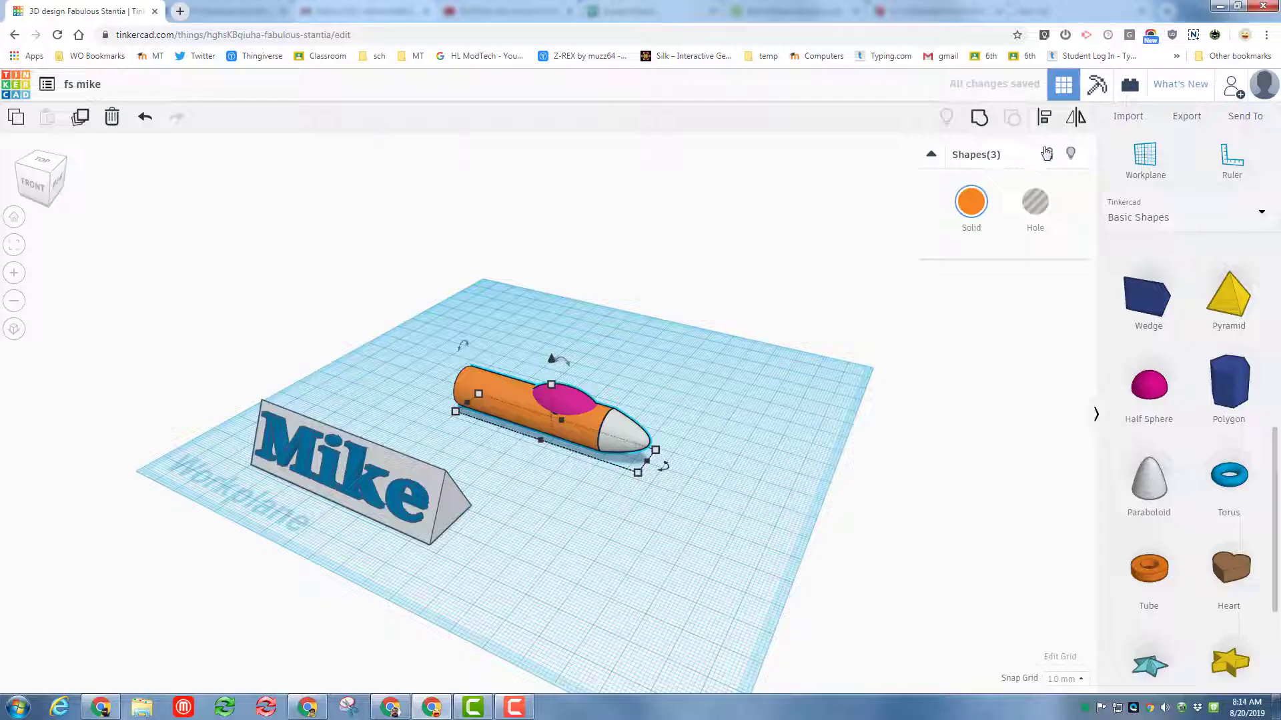
left_click(1043, 119)
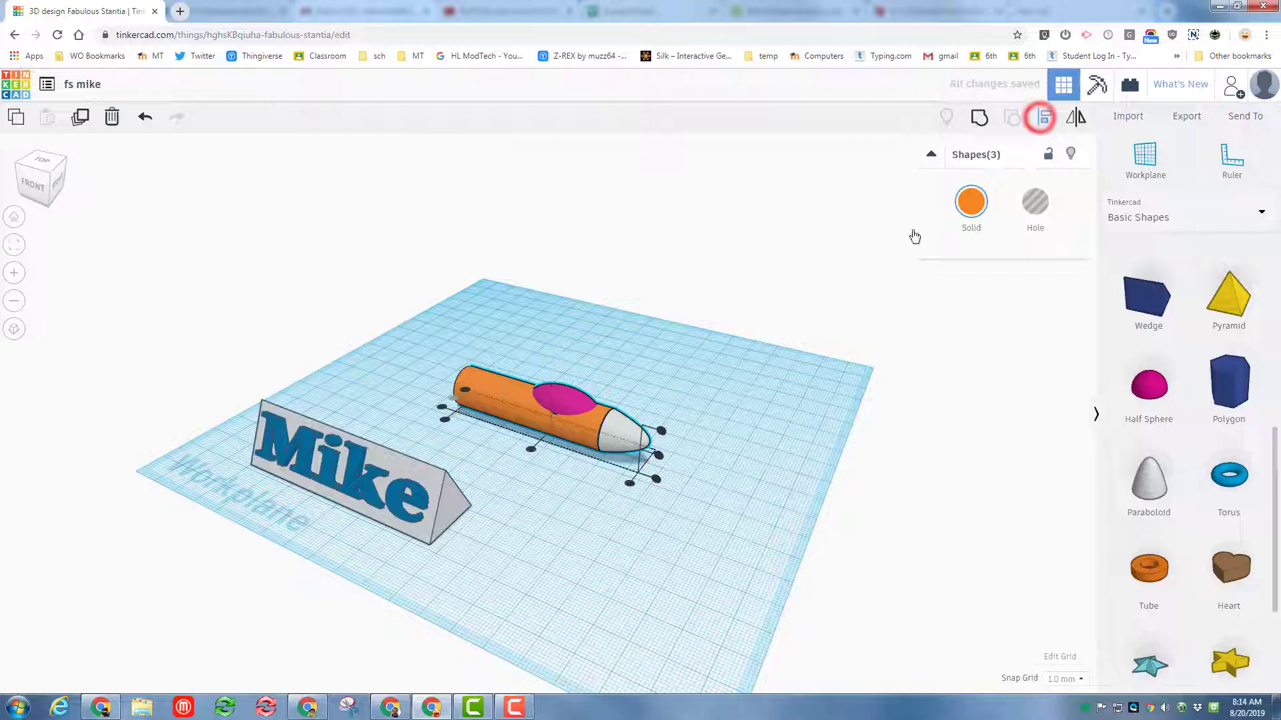
left_click(451, 400)
left_click(485, 456)
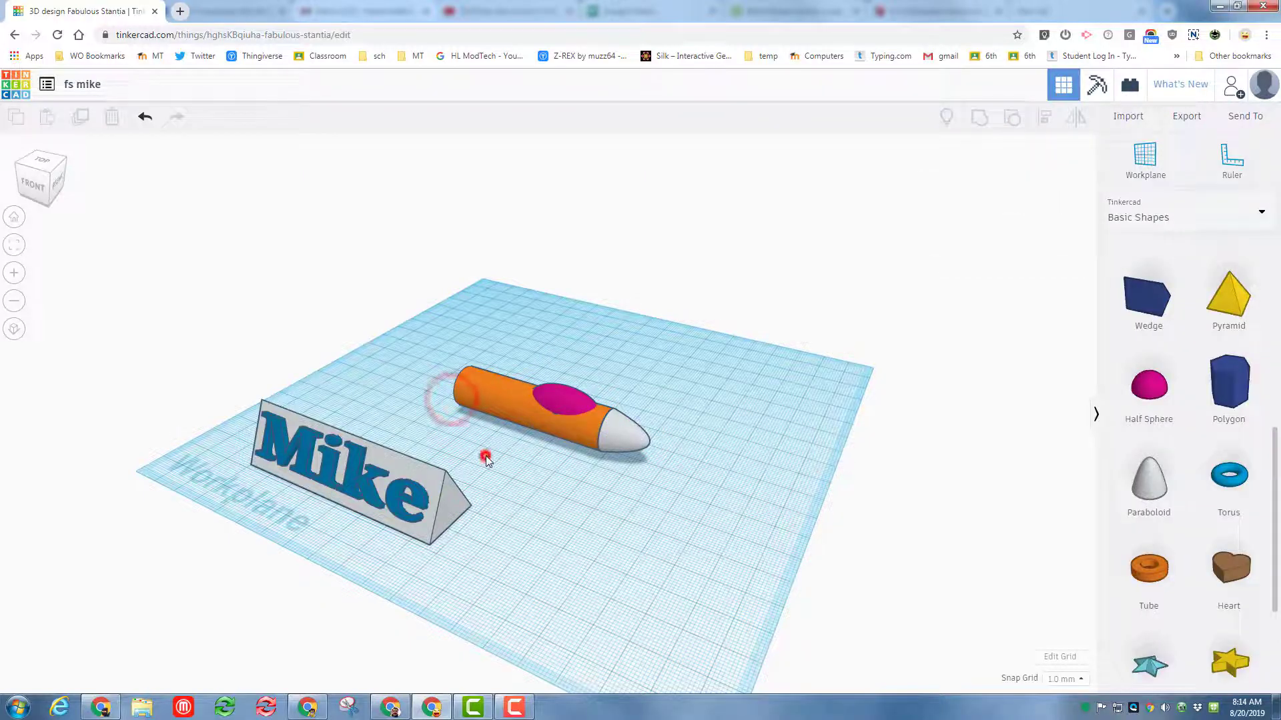
Make the half-sphere cockpit transparent while keeping its magenta colour.
mouse_move(702, 500)
right_mouse_down()
mouse_move(566, 500)
mouse_move(527, 394)
right_mouse_up()
left_click(527, 393)
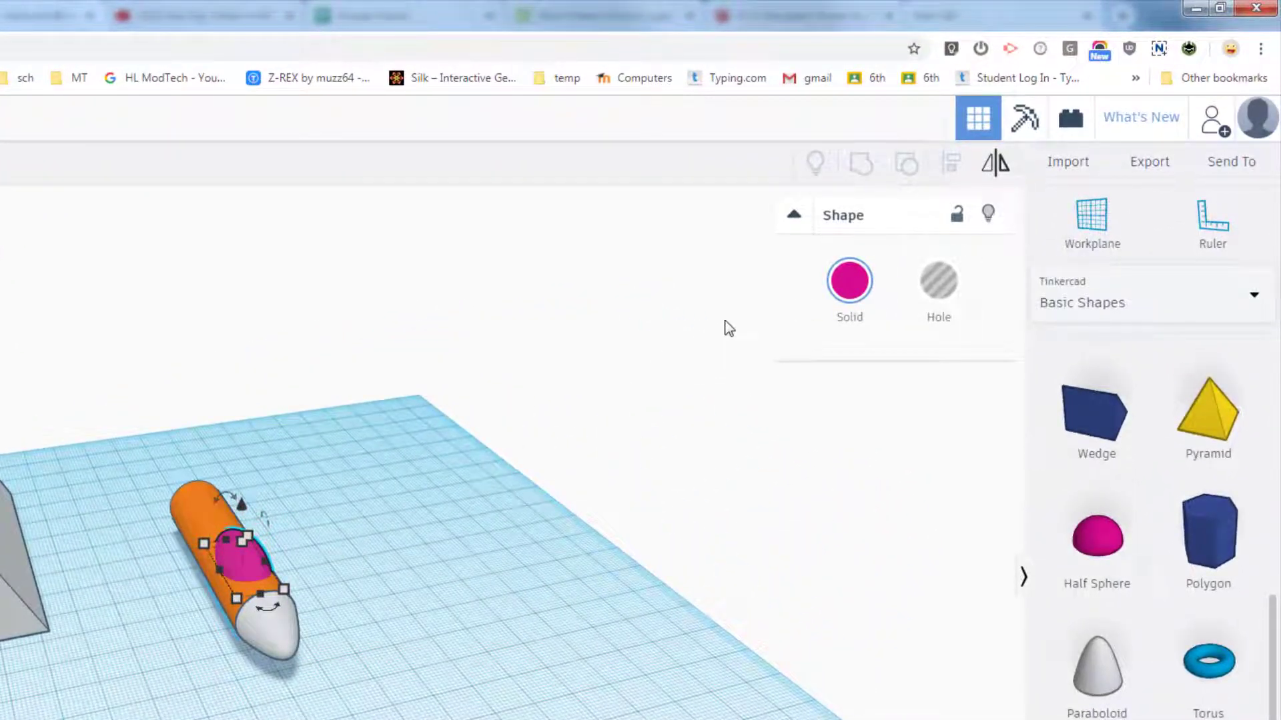
left_click(857, 287)
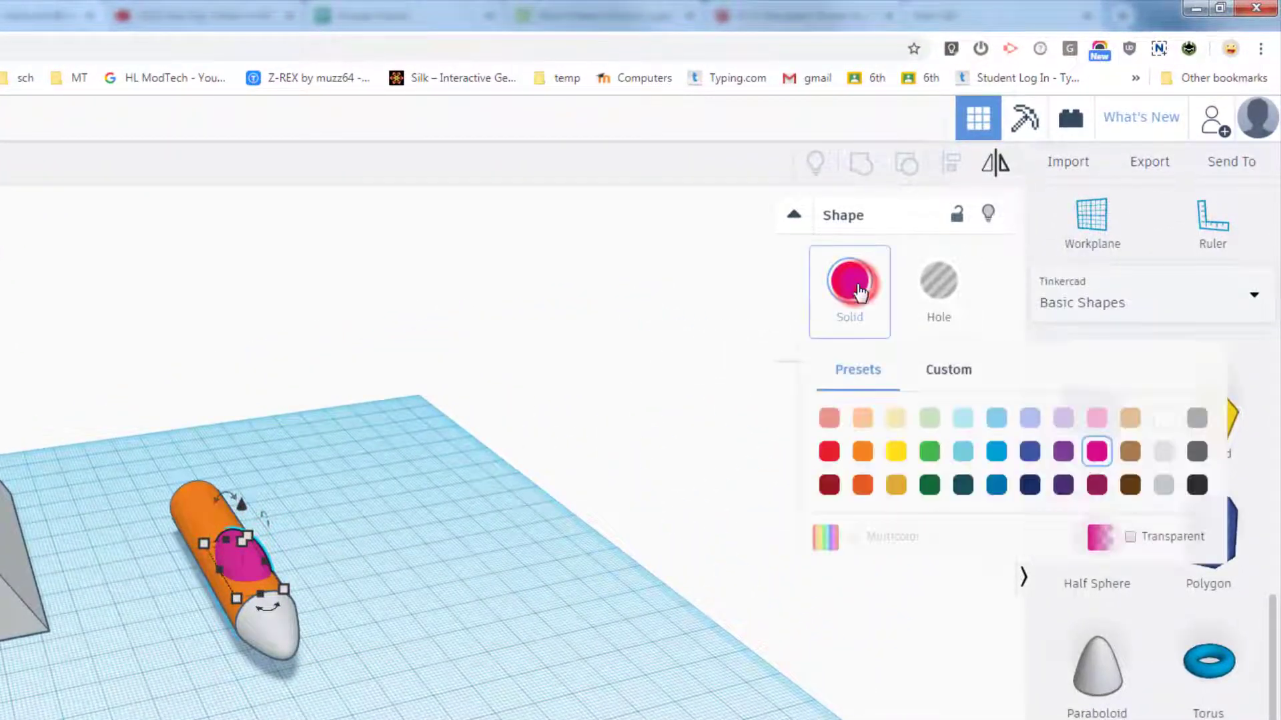
left_click(1131, 539)
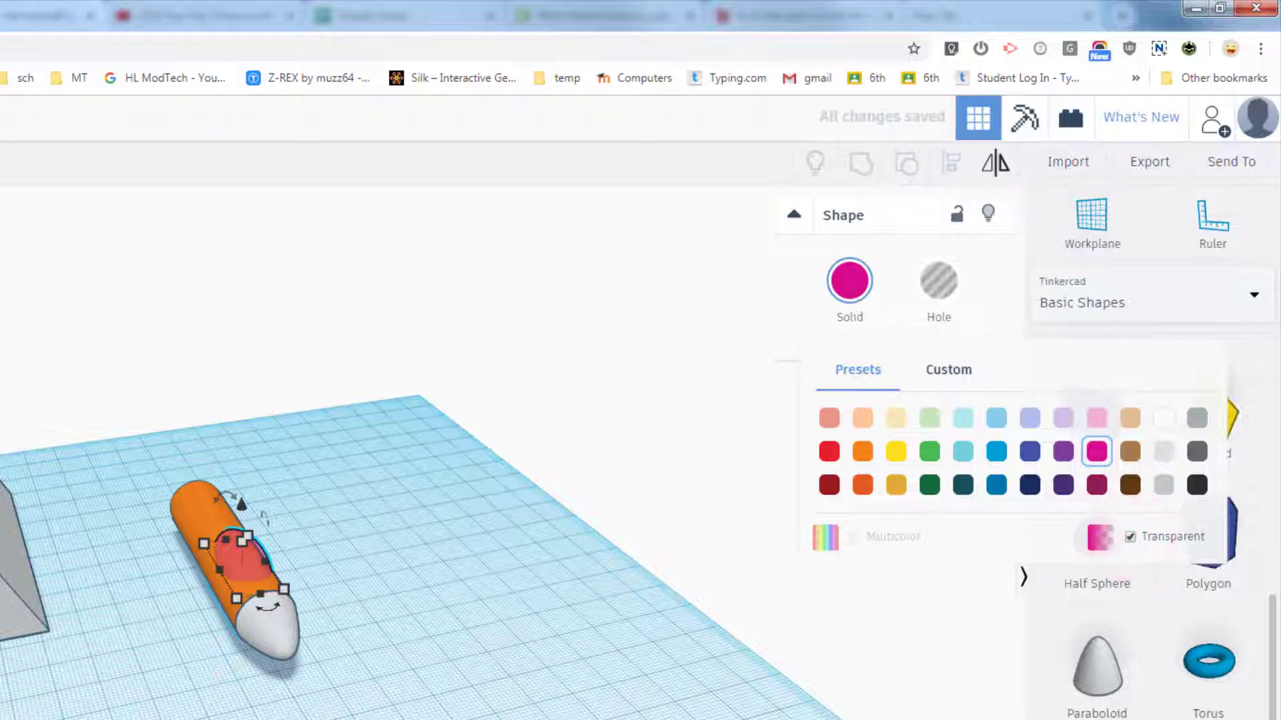
left_click(171, 659)
mouse_move(170, 659)
right_mouse_down()
mouse_move(143, 657)
mouse_move(463, 606)
mouse_move(270, 647)
mouse_move(215, 635)
mouse_move(364, 639)
mouse_move(277, 559)
right_mouse_up()
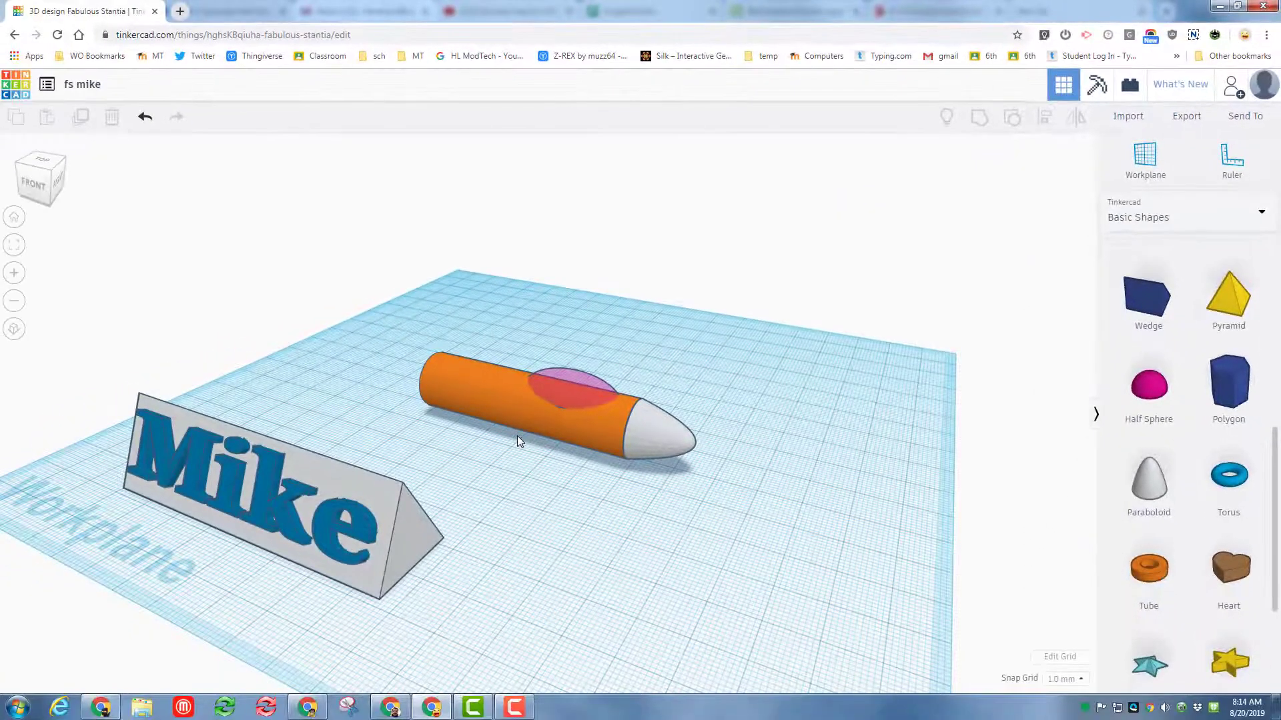
Add a wedge to the workplane beside the cylinder and rotate it to lie on its triangular side.
mouse_move(1143, 313)
left_mouse_down()
mouse_move(810, 327)
mouse_move(495, 472)
left_mouse_up()
mouse_move(503, 491)
right_mouse_down()
mouse_move(663, 503)
mouse_move(637, 497)
right_mouse_up()
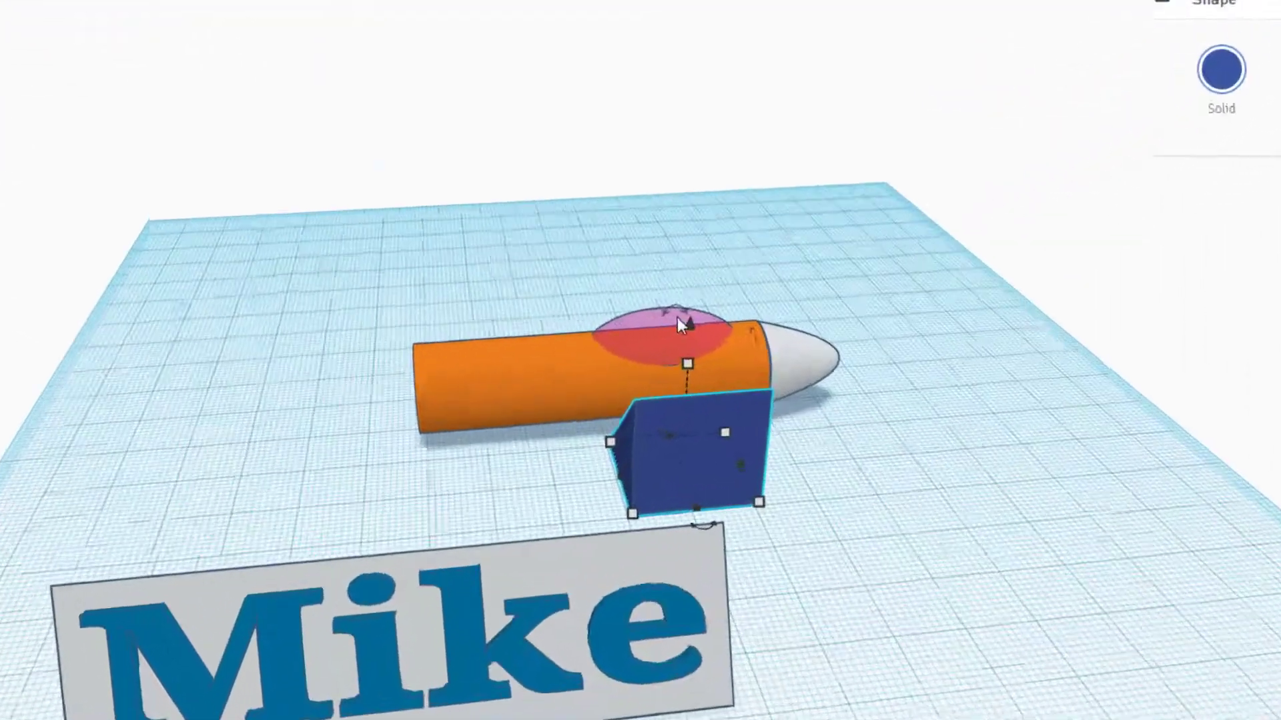
left_click_drag(606, 366, 606, 365)
left_click_drag(718, 288, 739, 441)
Resize the wedge and place it against the cylinder's side as a flat, swept-back wing.
right_click_drag(563, 517, 822, 346)
left_click_drag(822, 346, 589, 354)
right_click_drag(514, 492, 543, 429)
left_click_drag(511, 409, 435, 460)
left_click_drag(561, 442, 610, 493)
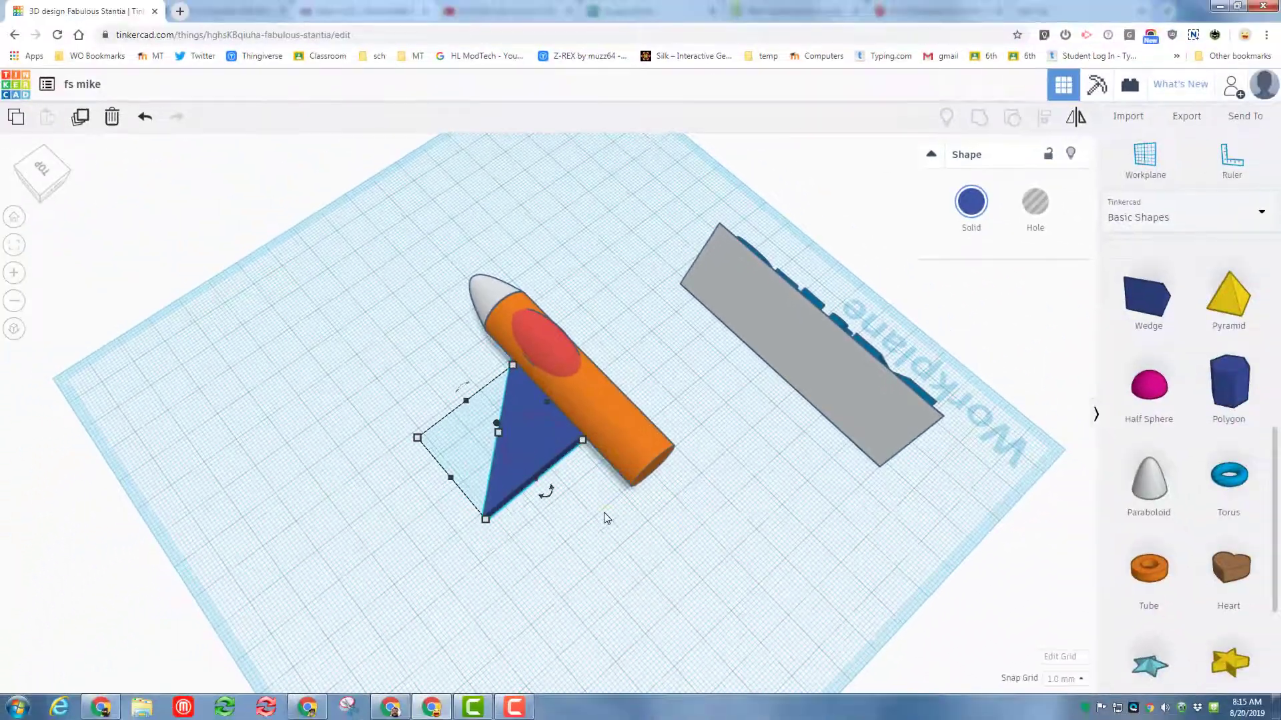
Duplicate the wing wedge and move the copy across to the opposite side of the cylinder.
mouse_move(597, 514)
right_mouse_down()
mouse_move(464, 471)
mouse_move(487, 480)
mouse_move(503, 429)
right_mouse_up()
left_click(507, 425)
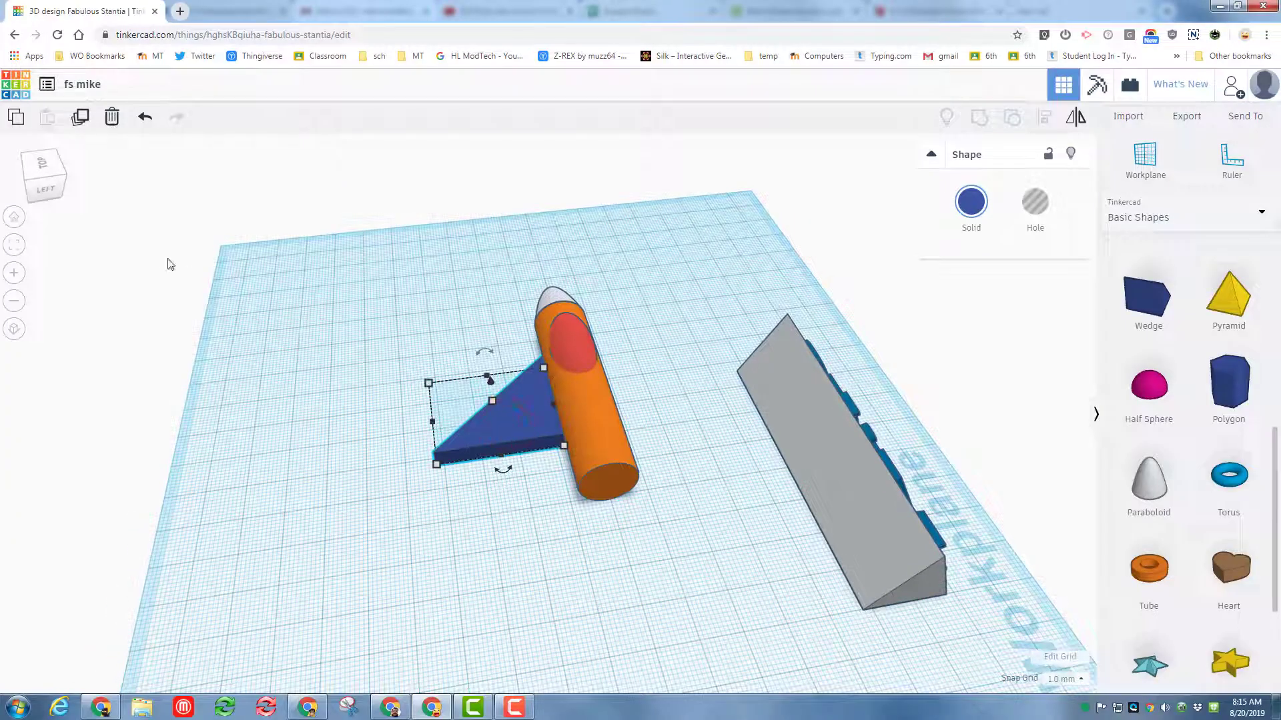
left_click(79, 120)
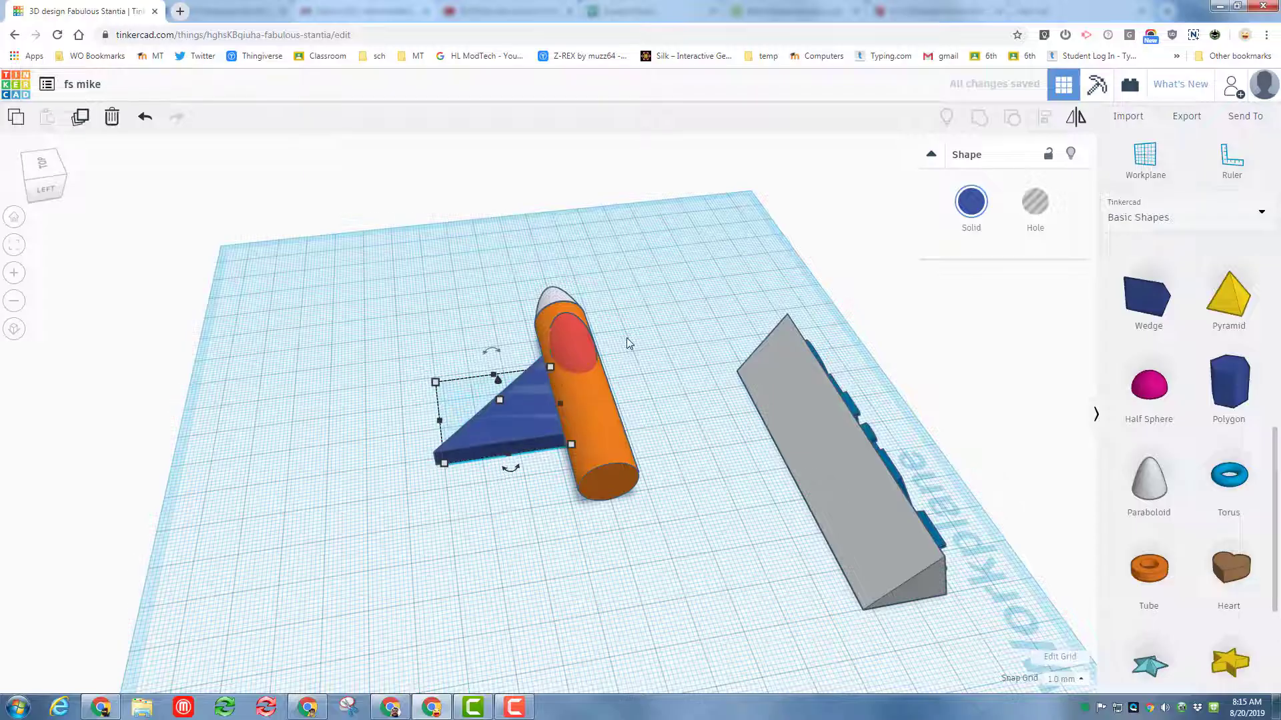
key("shift+Right")
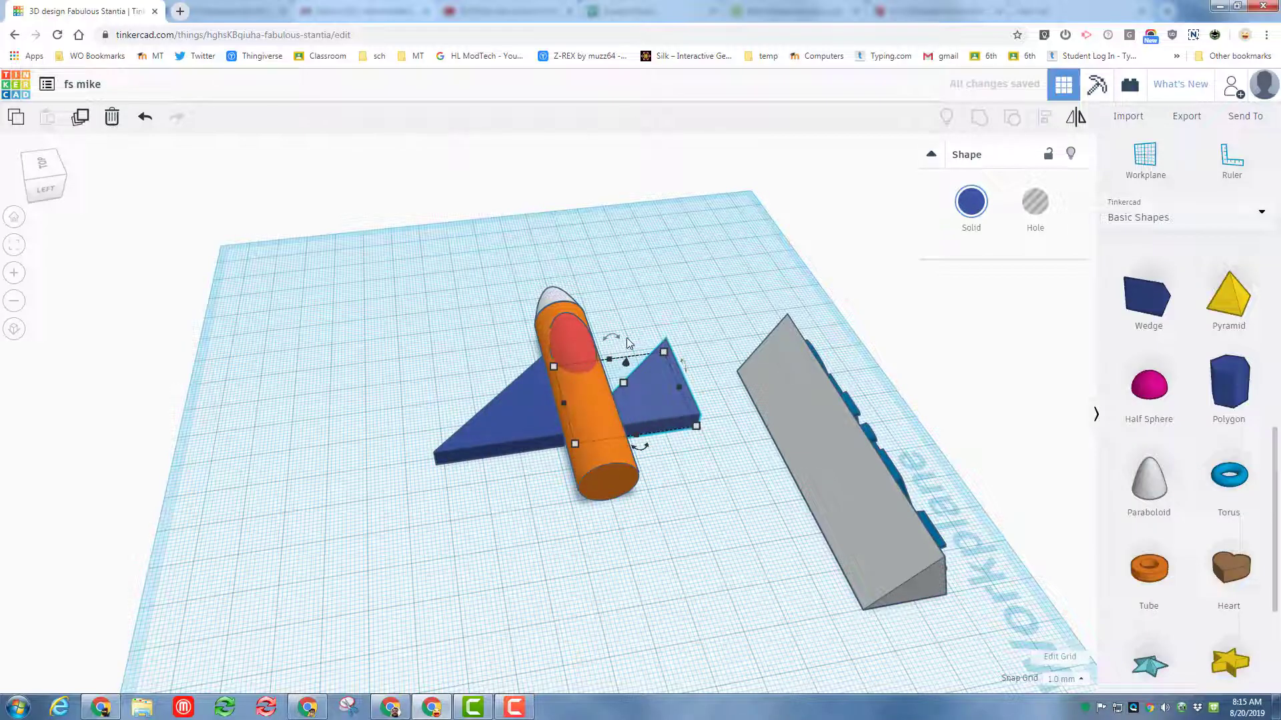
Mirror the copied wedge widthwise and shift it outward to form the opposite wing.
left_click(1078, 120)
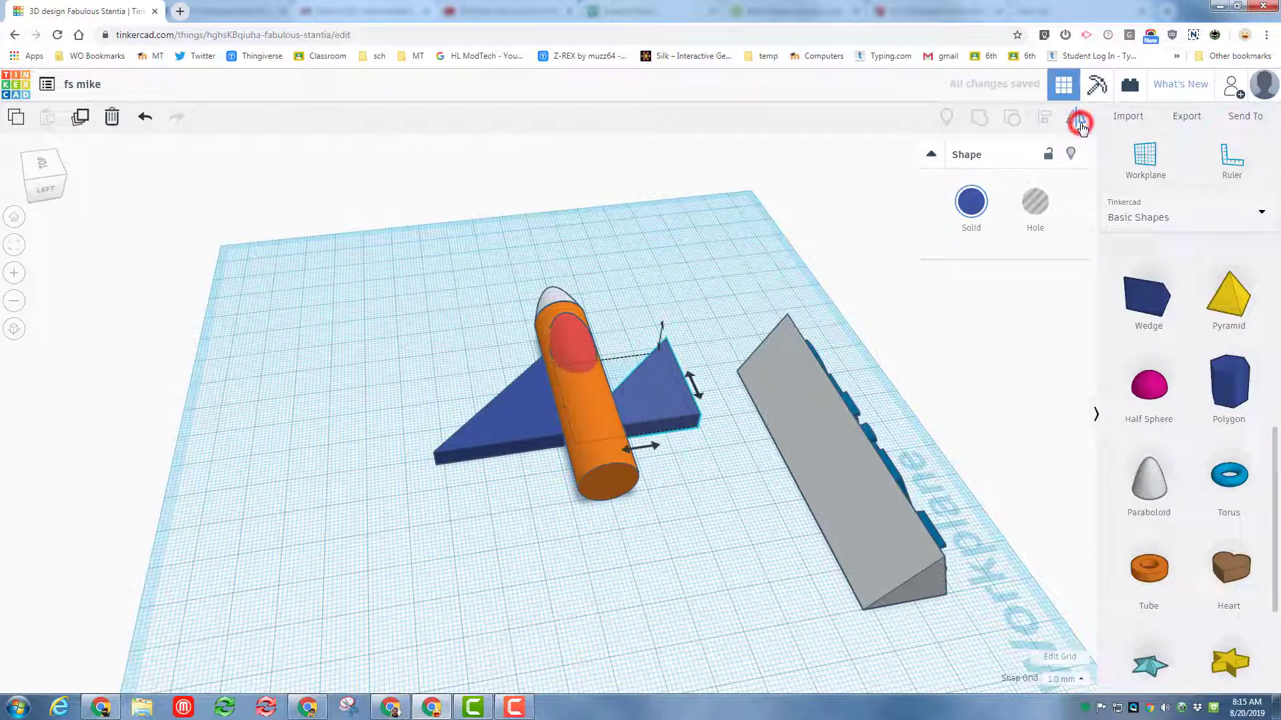
left_click(653, 447)
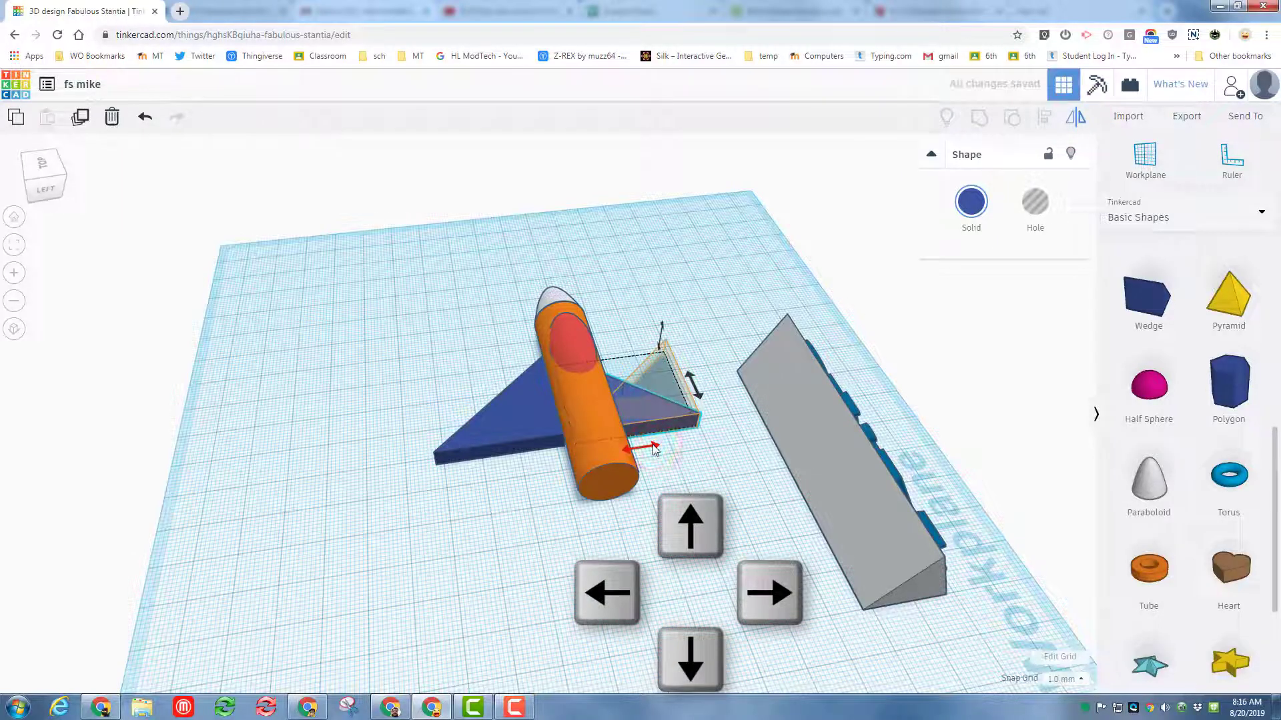
key("shift+Right")
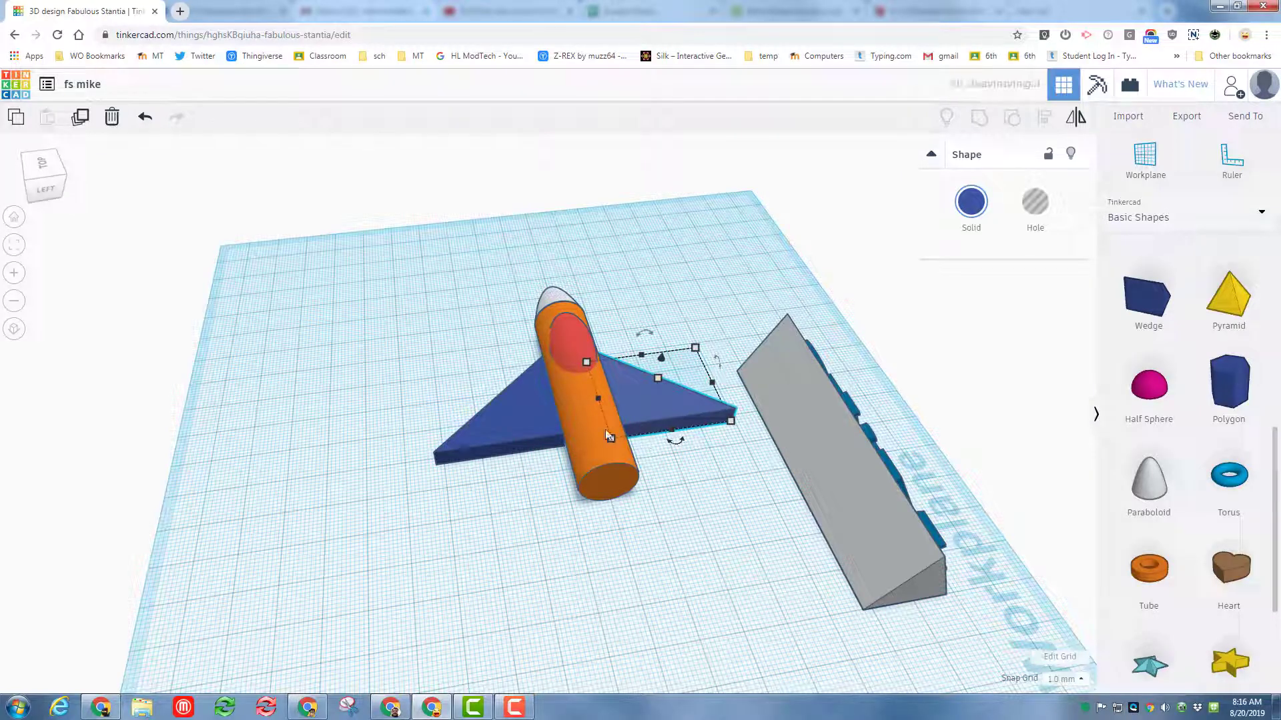
left_click(613, 534)
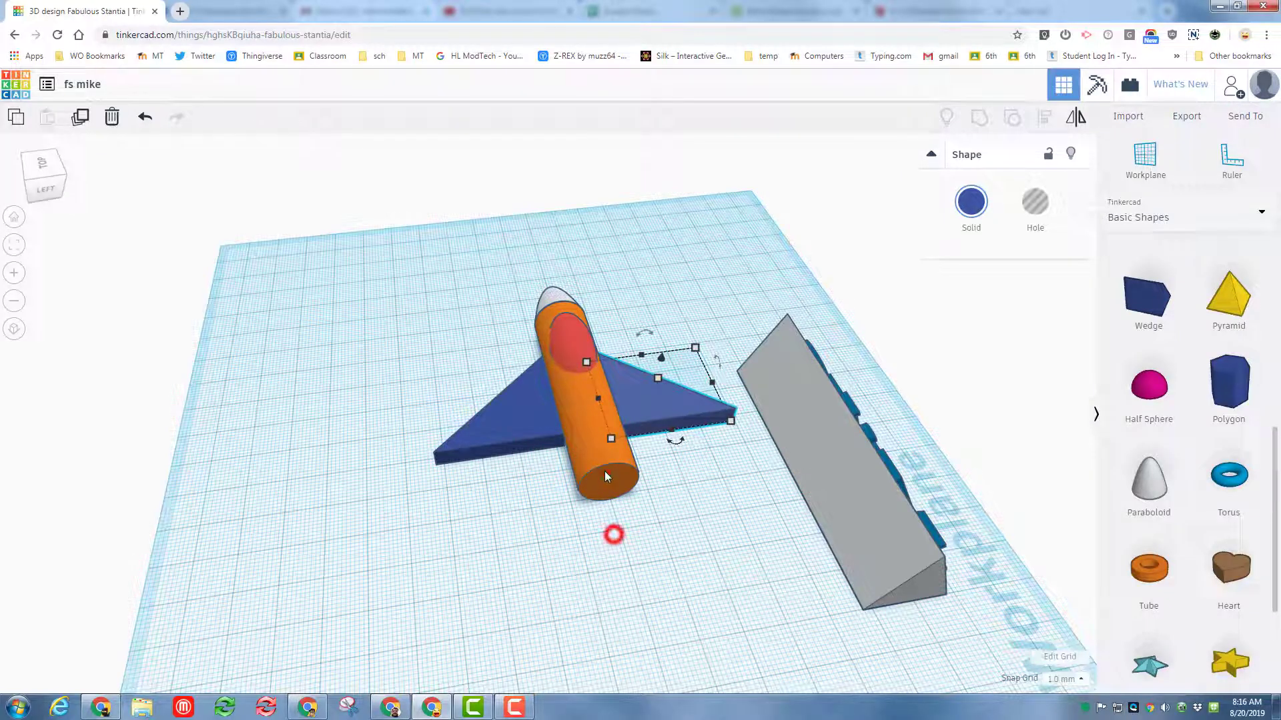
Group the two wing wedges into one shape, hiding the cylinder temporarily to reach both of them.
left_click(604, 475)
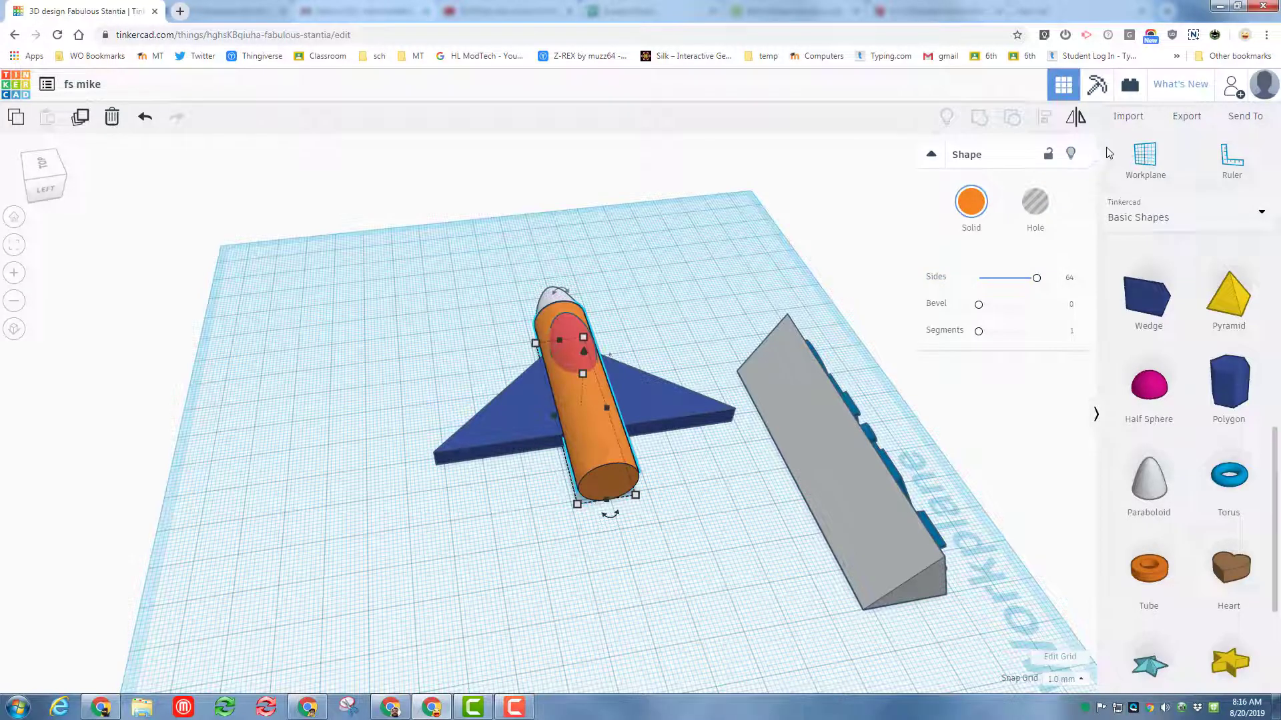
left_click(1072, 156)
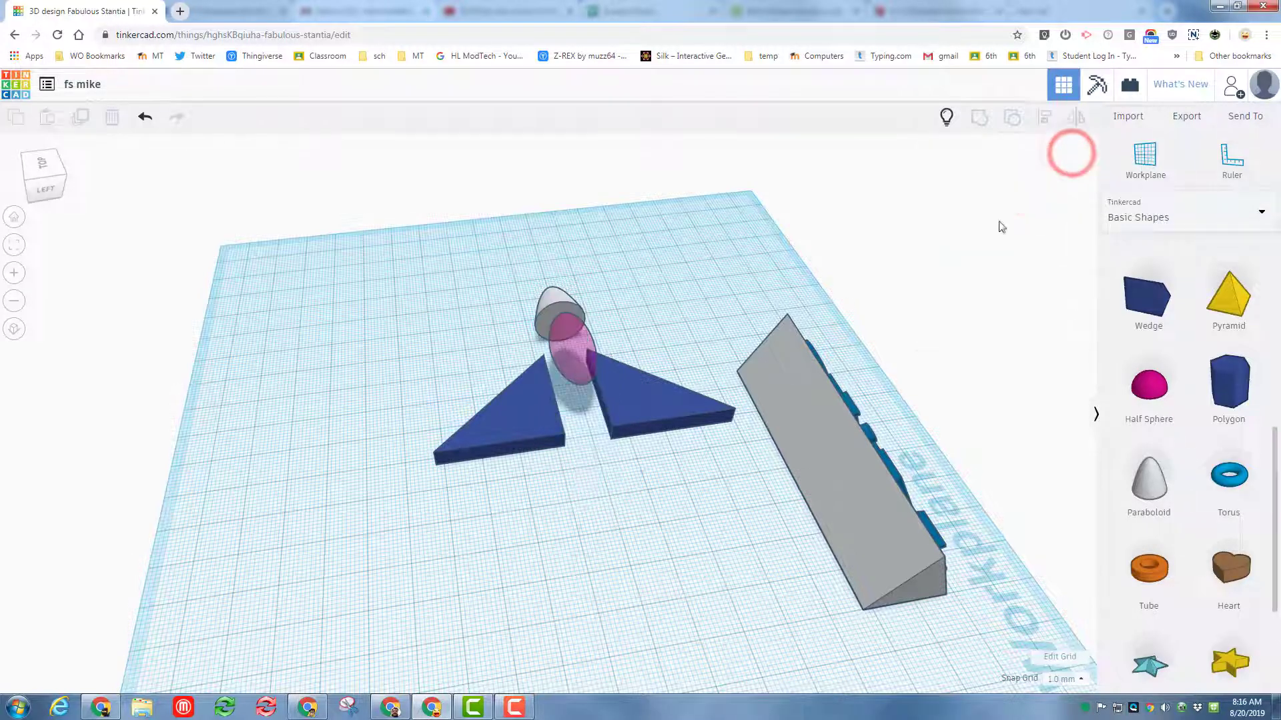
left_click_drag(575, 480, 561, 445)
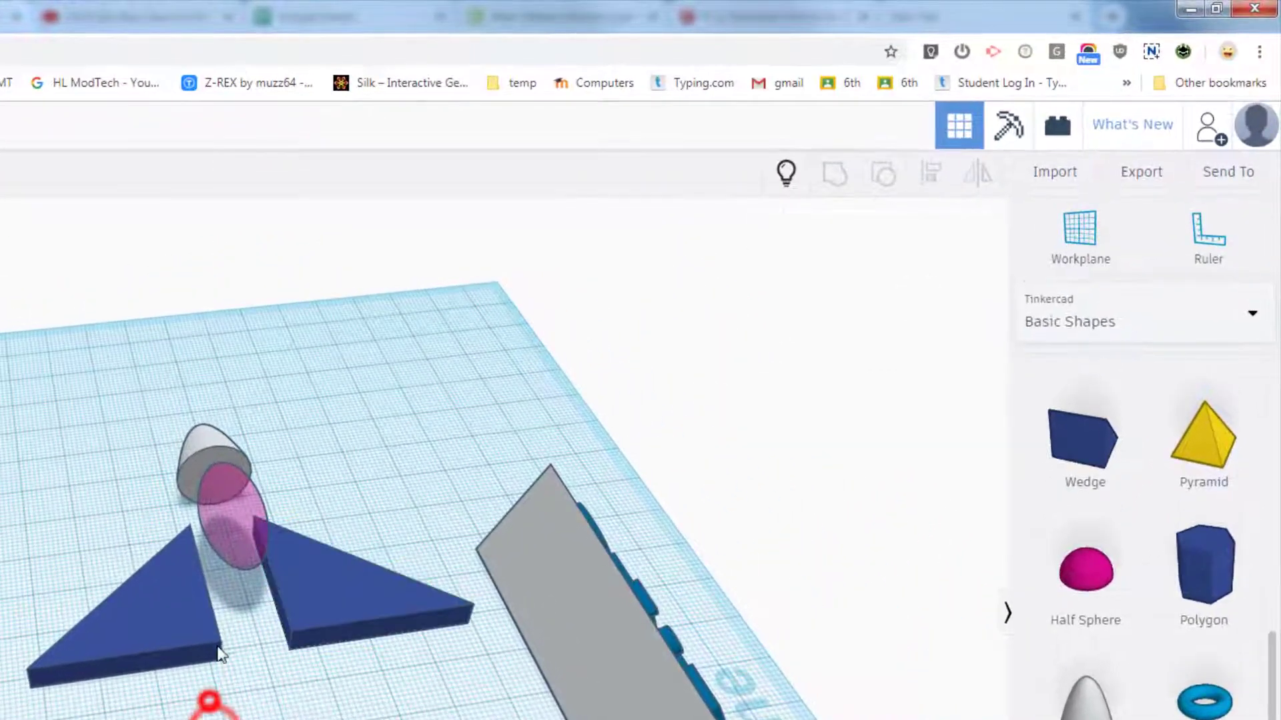
left_click_drag(220, 653, 305, 611)
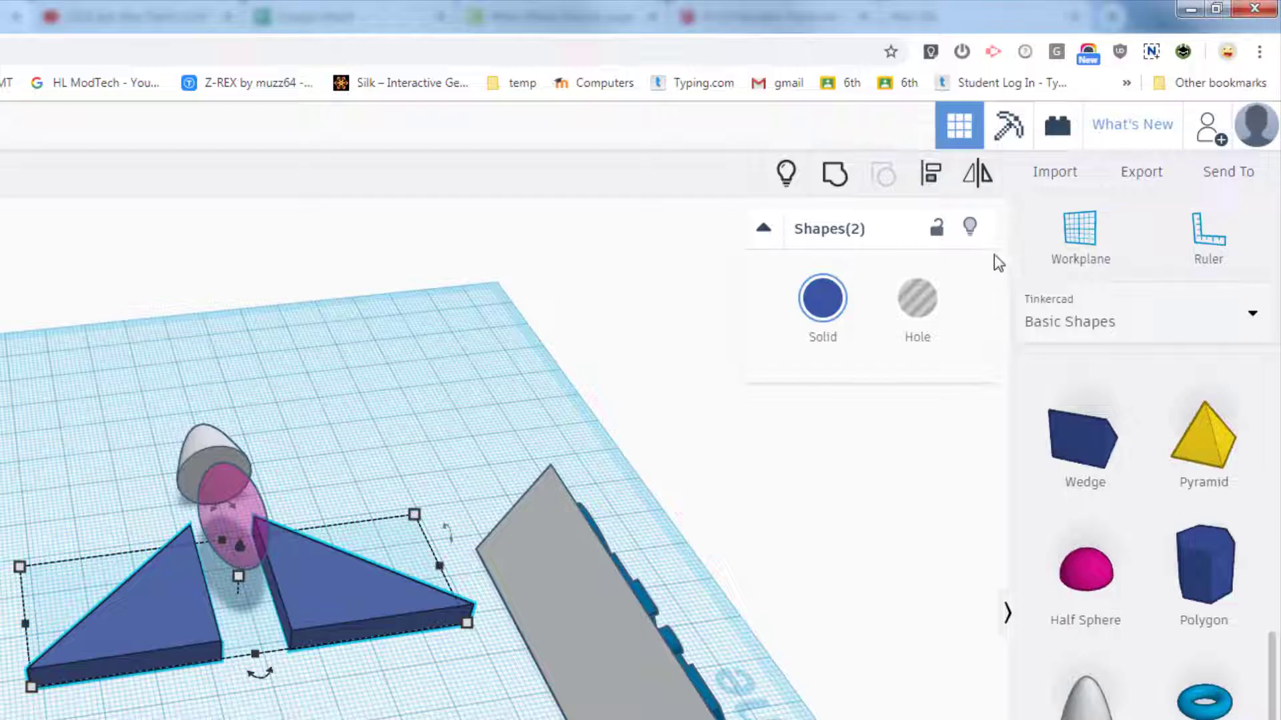
left_click(833, 174)
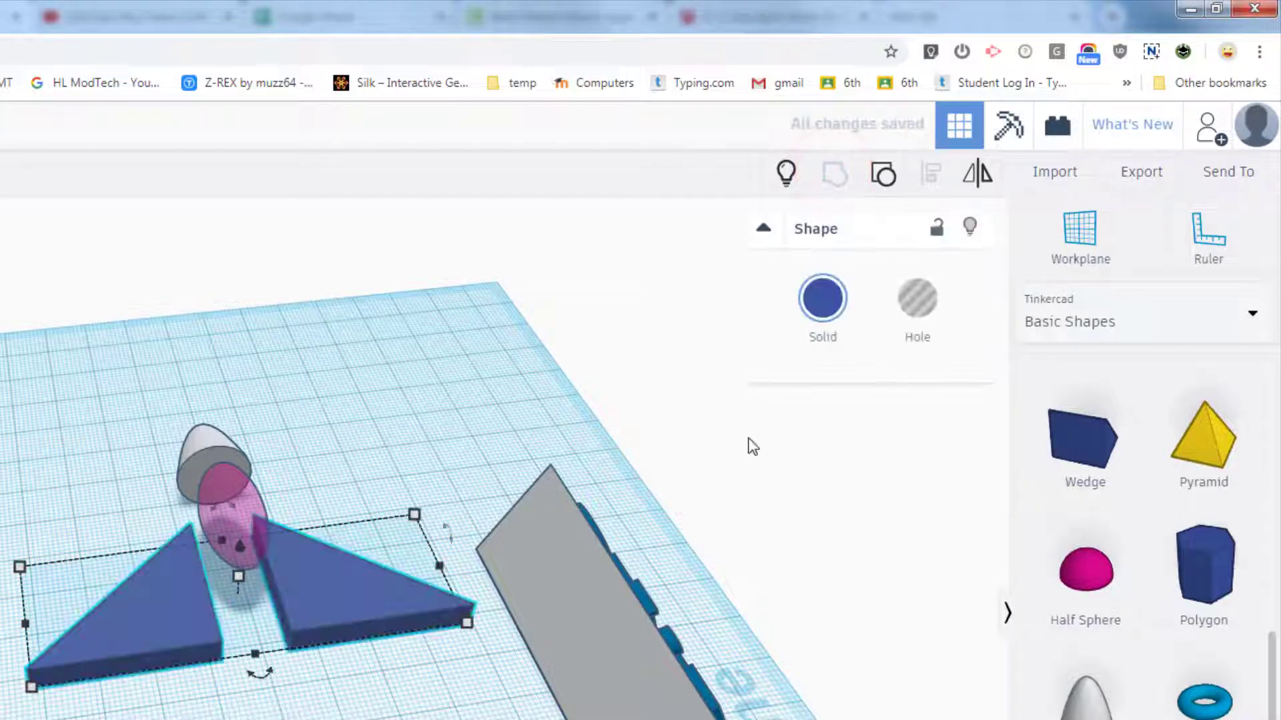
left_click(785, 175)
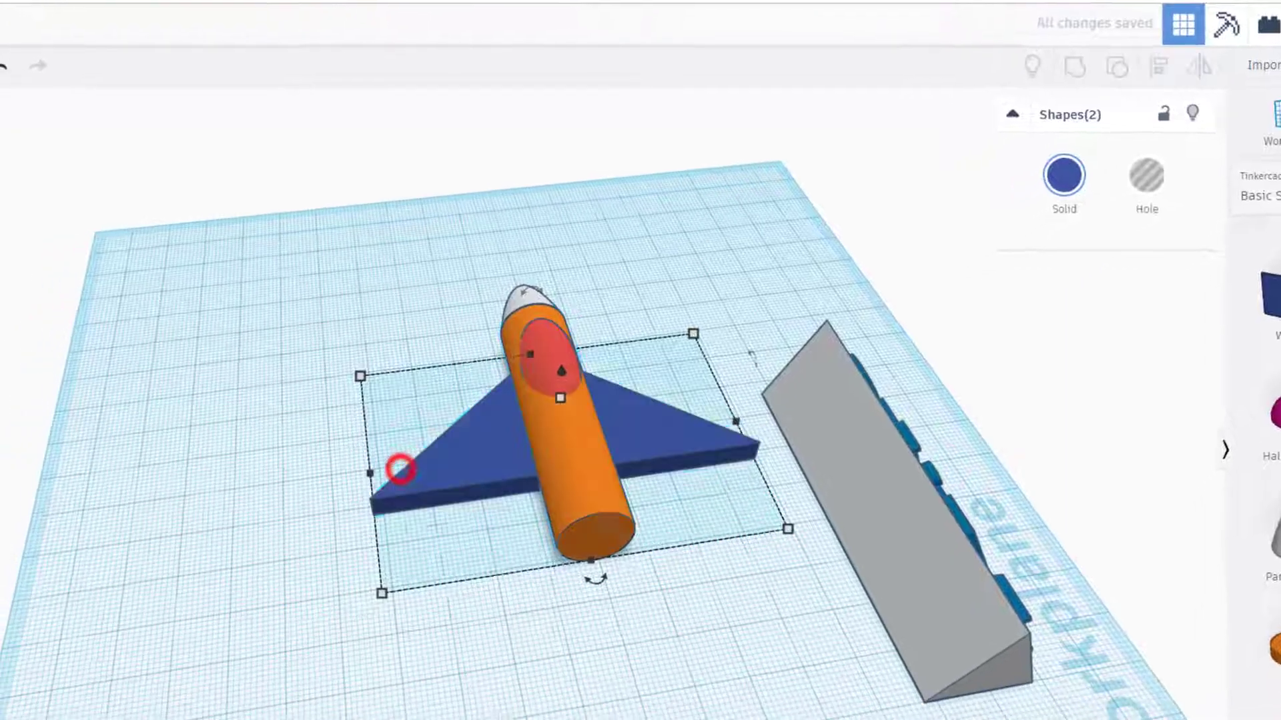
Select the grouped wings and the cylinder and centre-align them across the wingspan.
left_click_drag(495, 631, 599, 472)
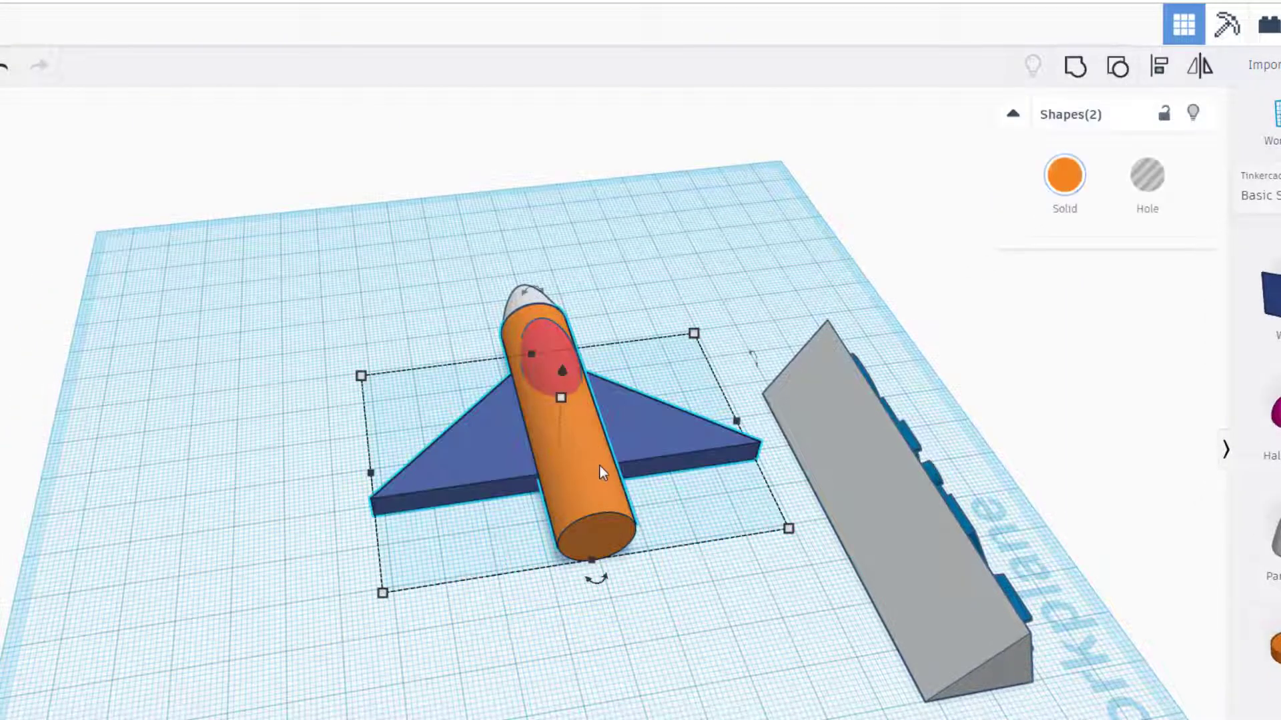
left_click(1159, 65)
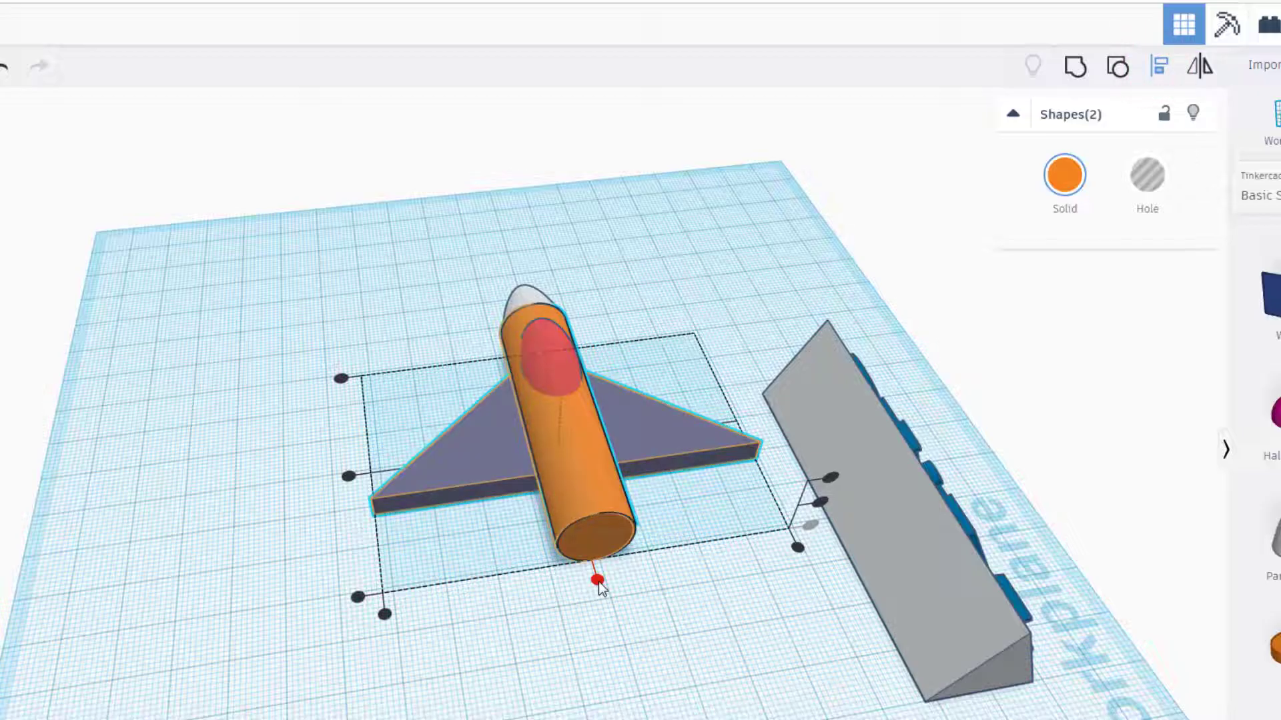
left_click(598, 580)
left_click(615, 596)
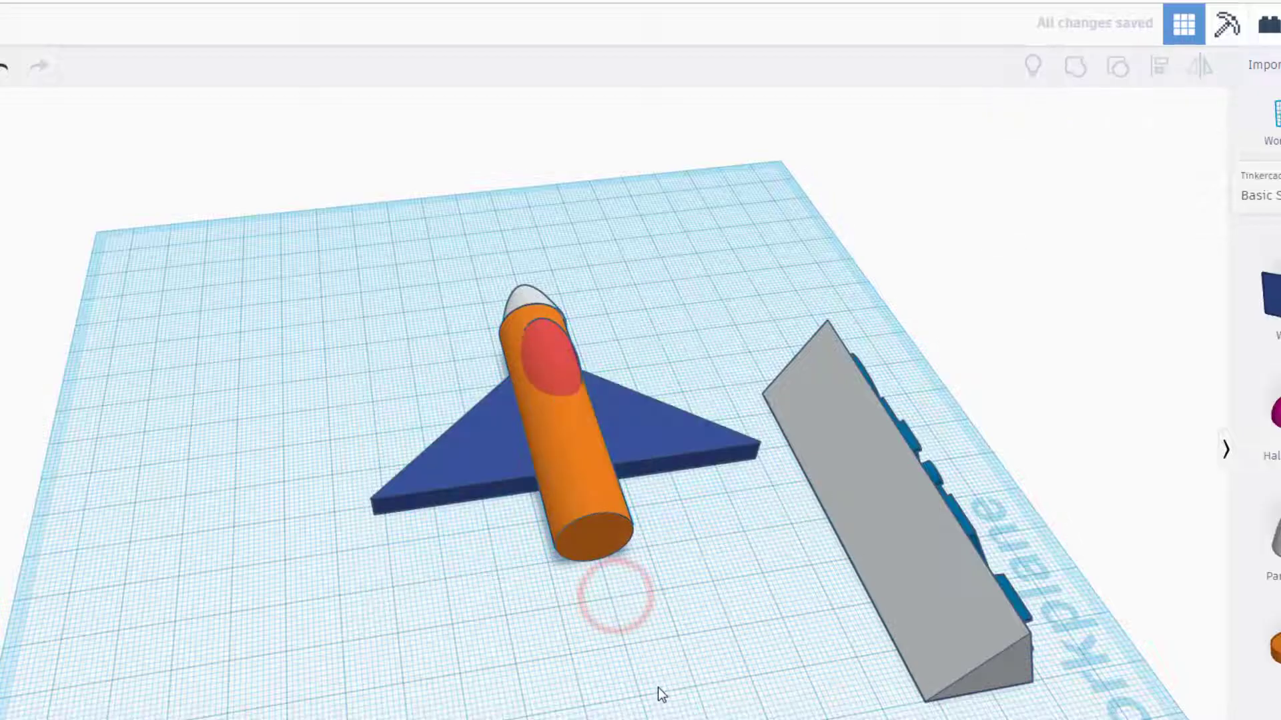
Select the cylinder, nose cone, cockpit and wings together and centre-align all four across the wingspan.
right_click_drag(693, 338, 467, 313)
left_click_drag(421, 294, 621, 531)
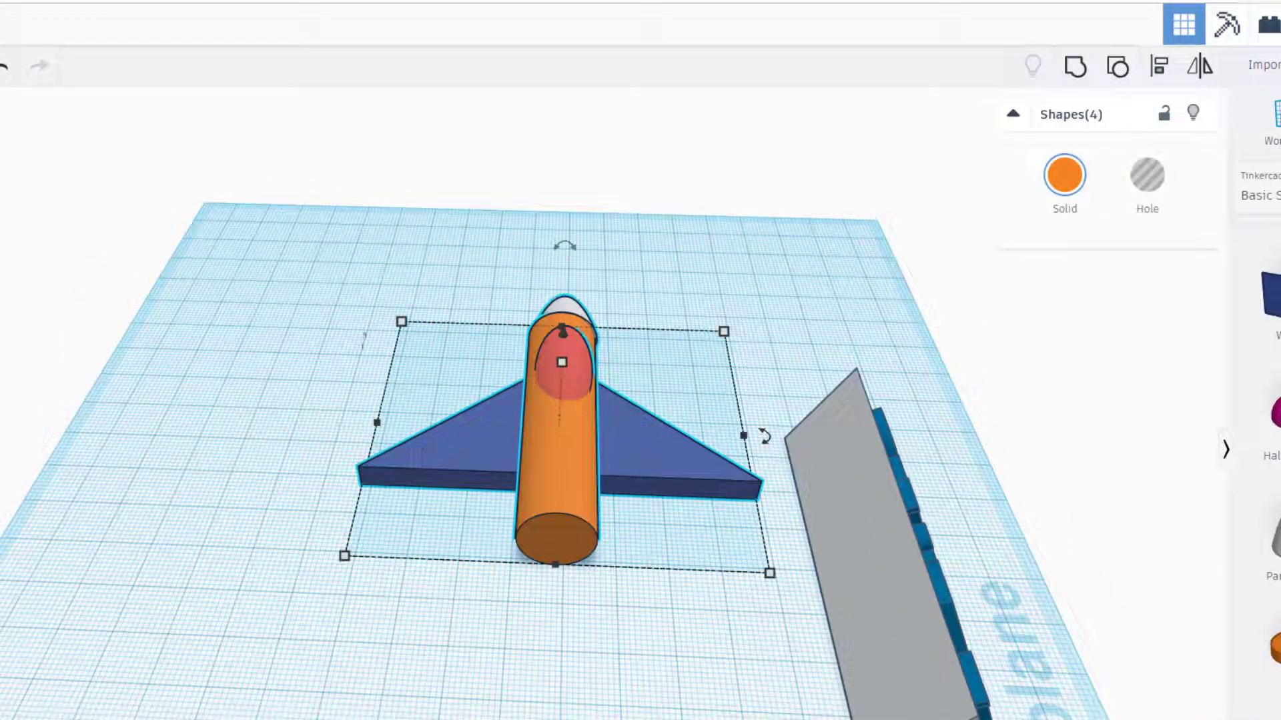
left_click(1158, 73)
left_click(555, 583)
left_click(548, 604)
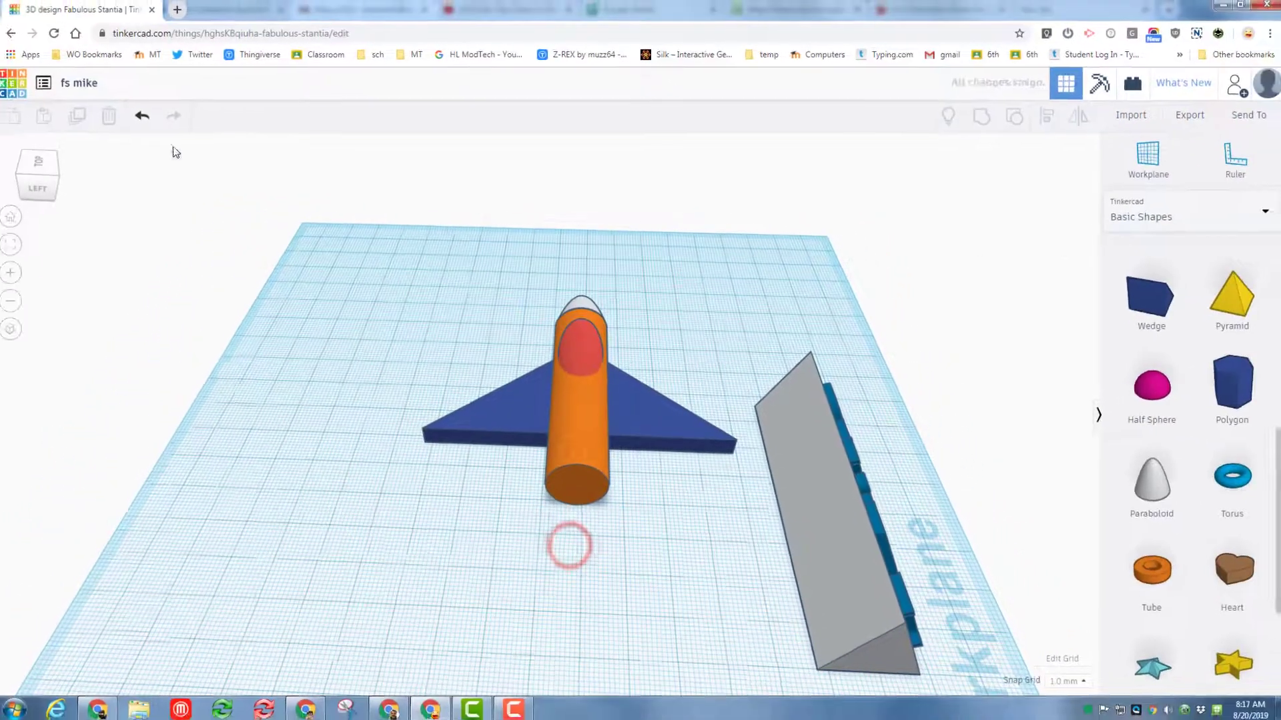
Viewing the craft from the left side, raise the grouped wings off the workplane towards the cylinder's mid-height.
right_click_drag(272, 428, 531, 414)
right_click_drag(520, 413, 433, 417)
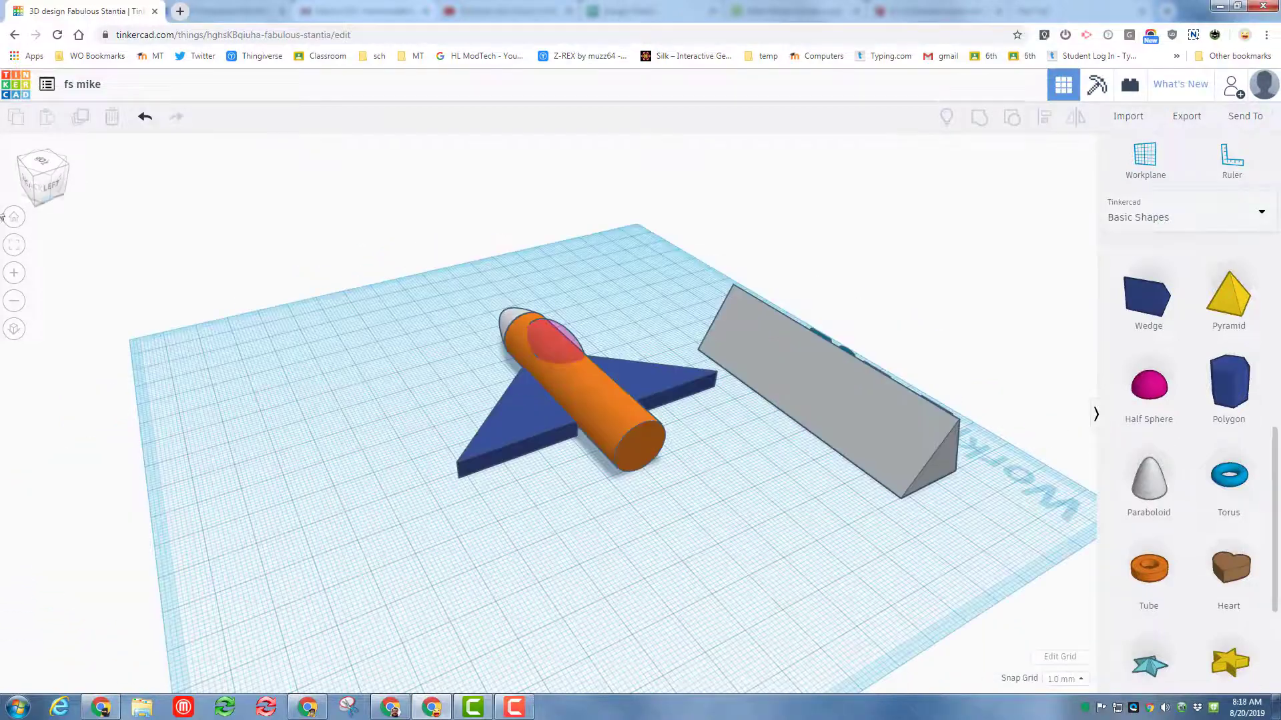
left_click(52, 187)
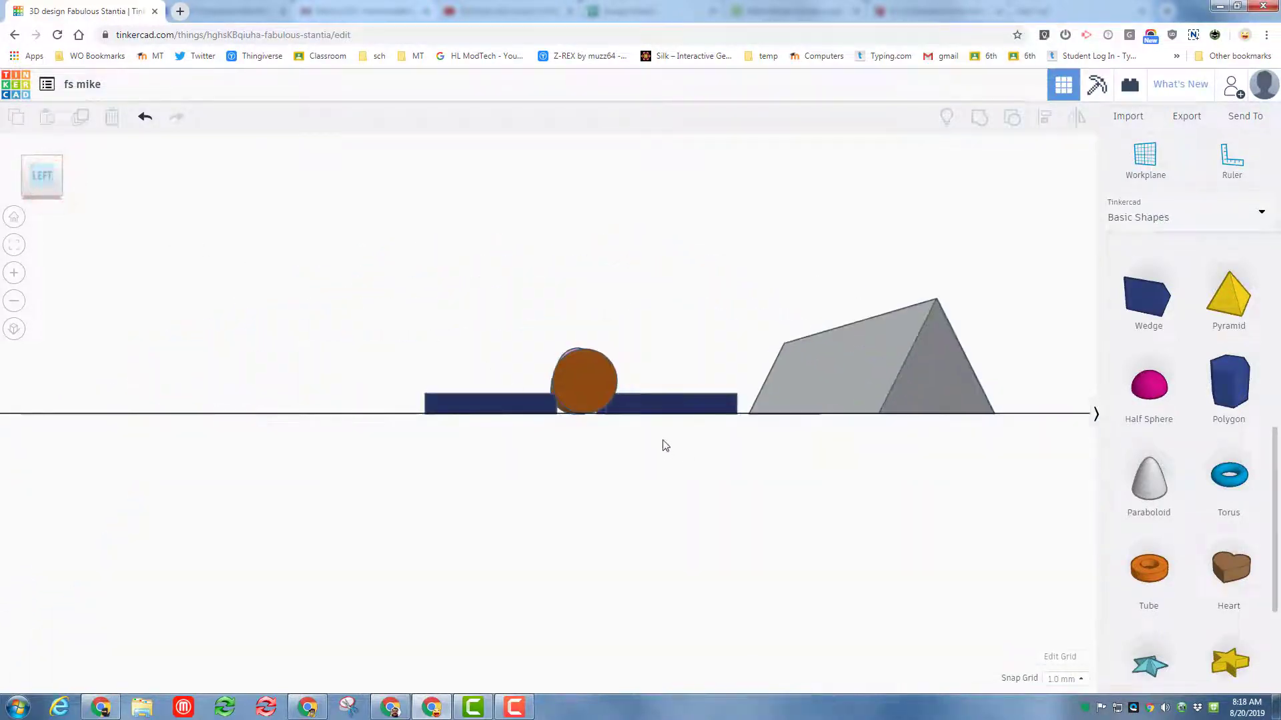
left_click(488, 407)
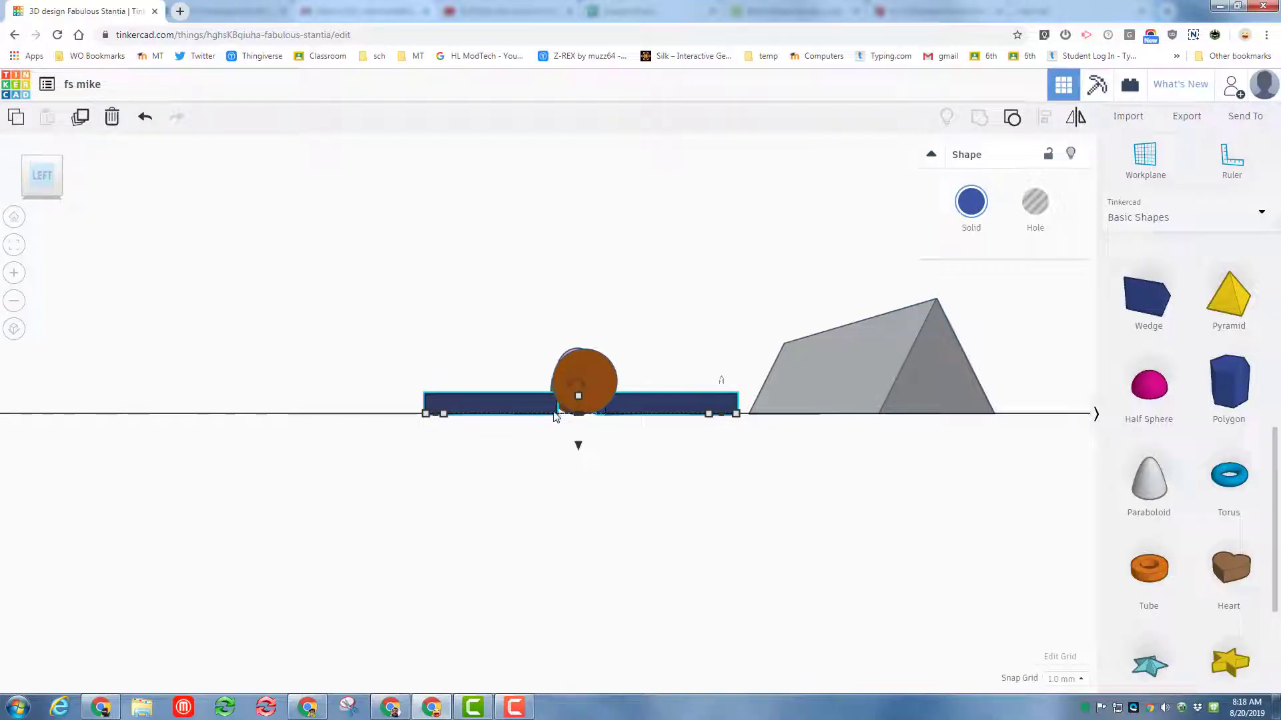
key("ctrl+Up")
key("ctrl+Up")
key("ctrl+Up")
key("ctrl+Up")
key("ctrl+Up")
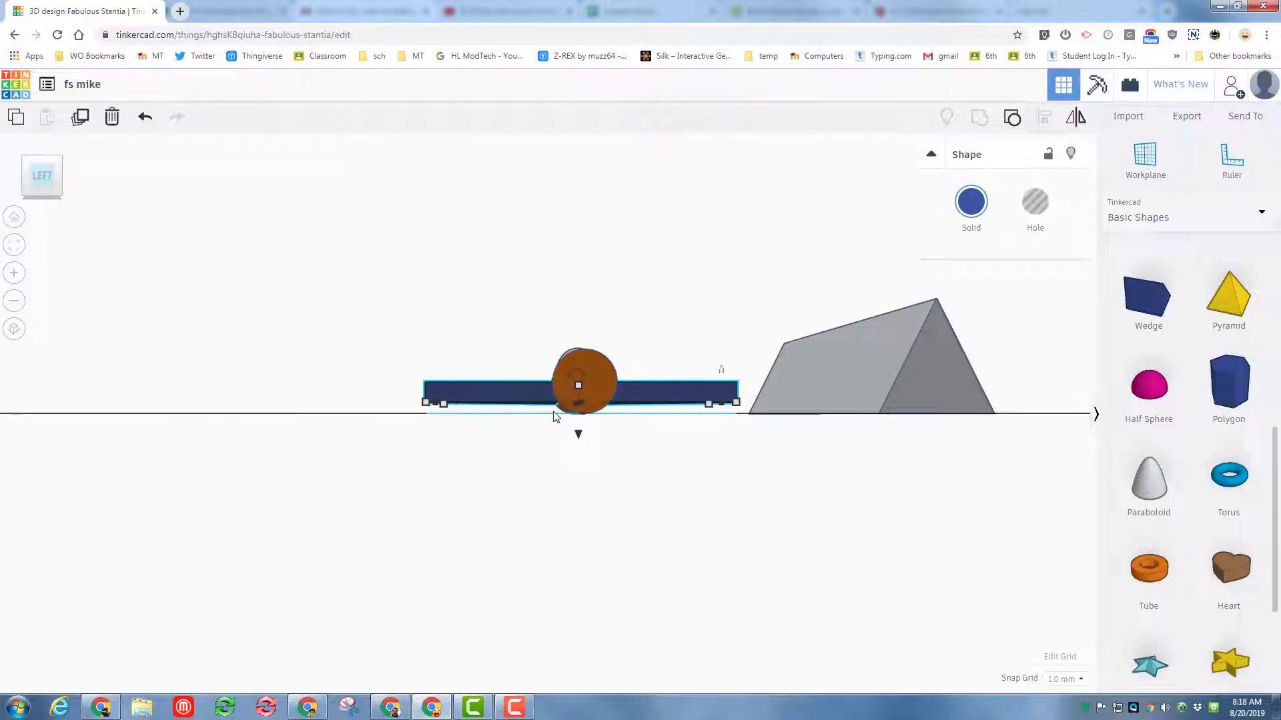
Thin the grouped wings by lowering their upper surface.
right_click_drag(531, 411, 567, 400)
left_click_drag(583, 378, 579, 400)
right_click_drag(578, 471, 503, 497)
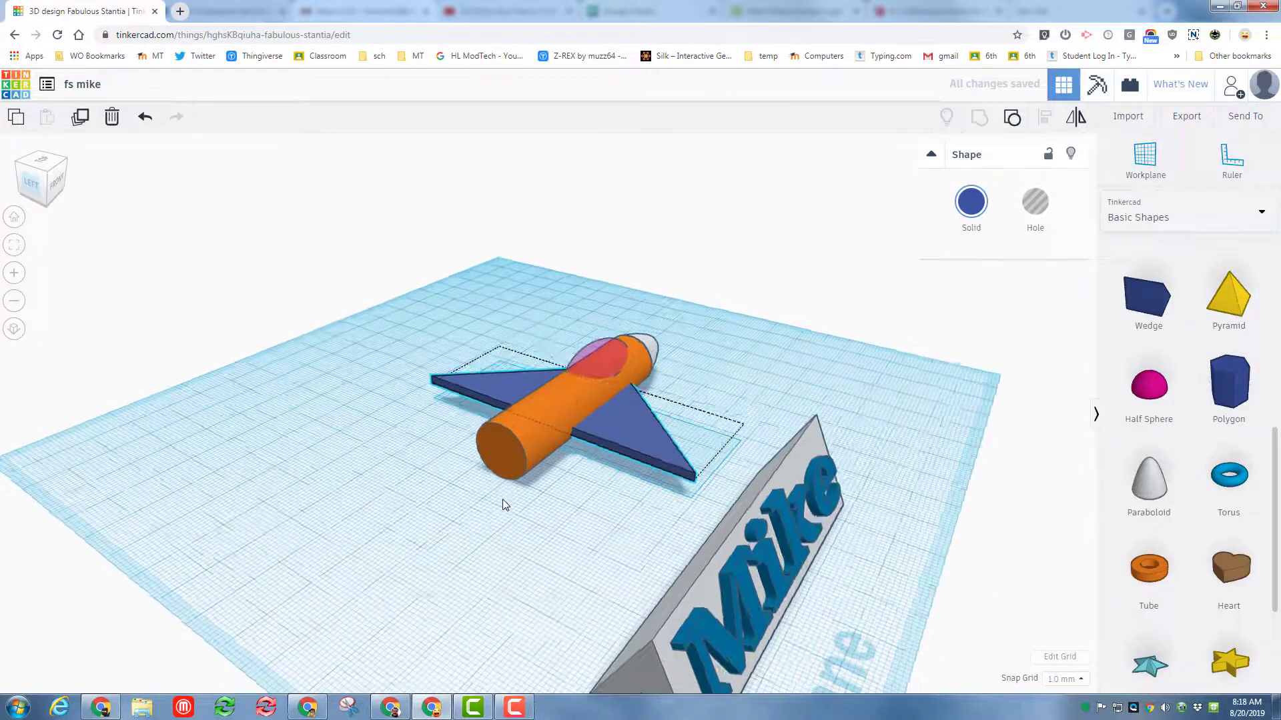
Lengthen the cylinder body by extending its rear end farther behind the wings.
left_click(501, 454)
left_click_drag(504, 479, 433, 521)
right_click_drag(394, 523, 458, 534)
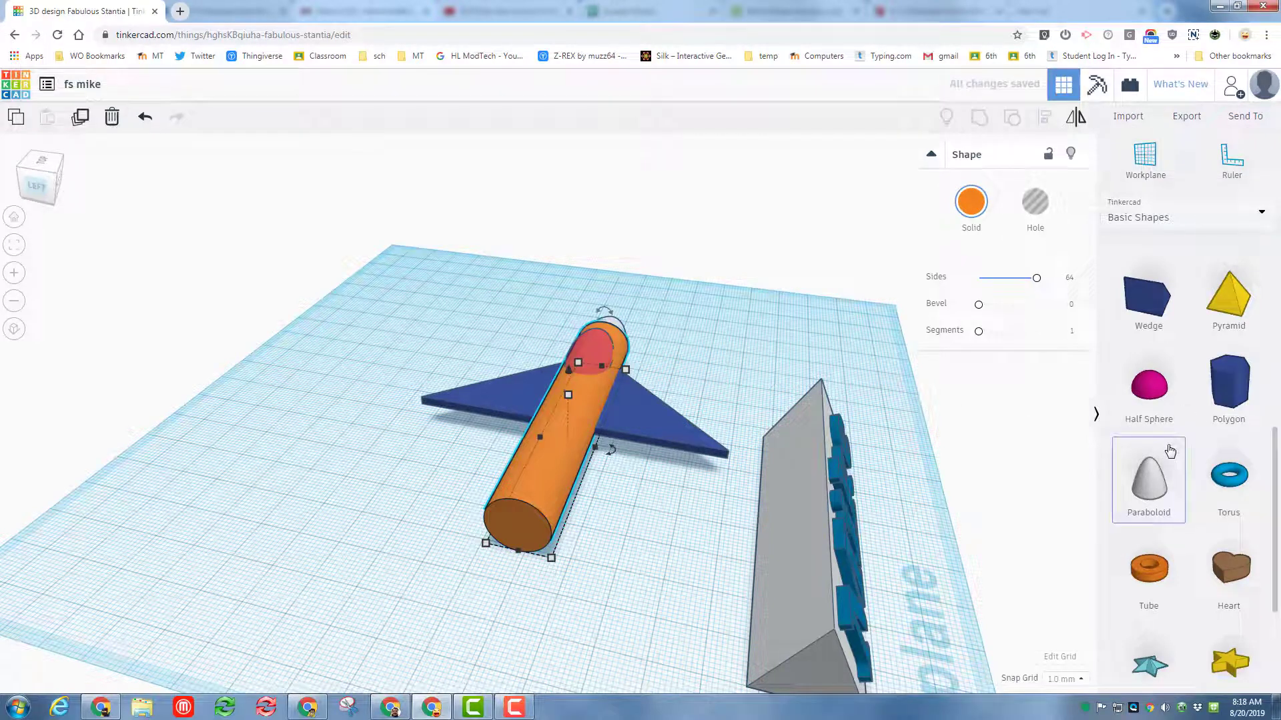
Place a roof shape from the basic shapes beside the craft and rotate it 90° on the workplane.
scroll(1171, 452, "up", 1)
scroll(1169, 457, "down", 4)
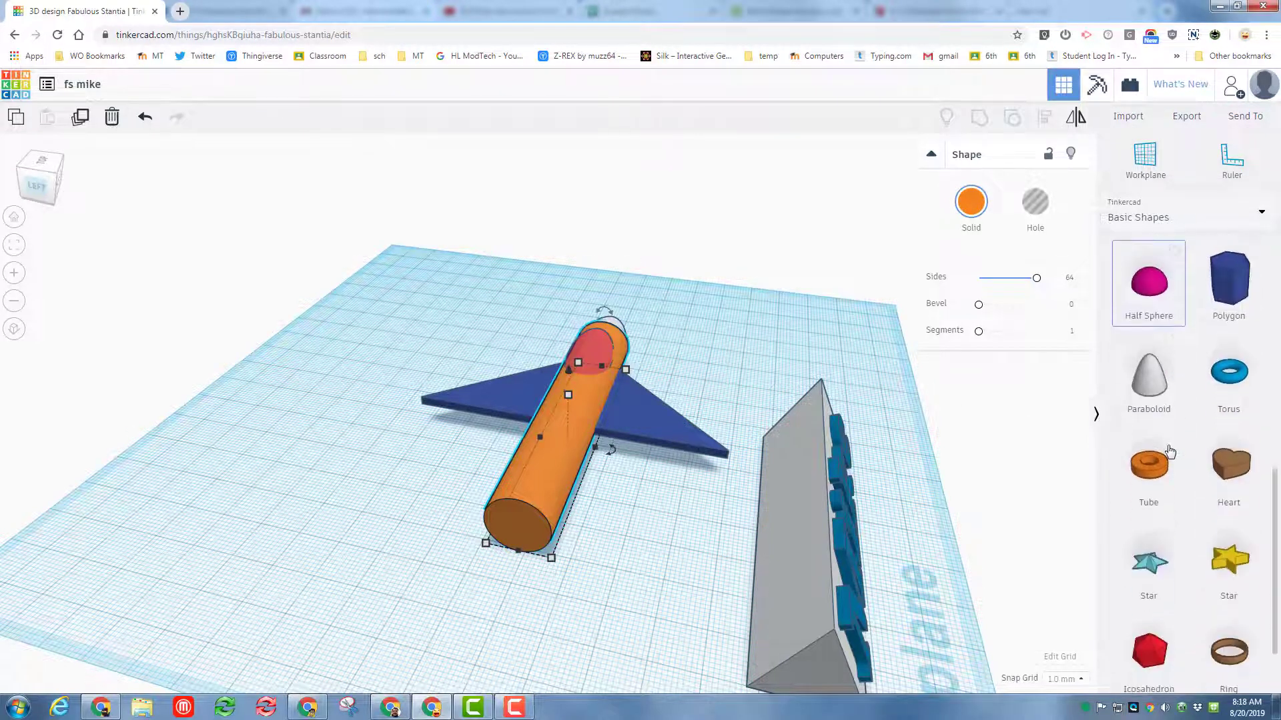
scroll(1167, 459, "up", 6)
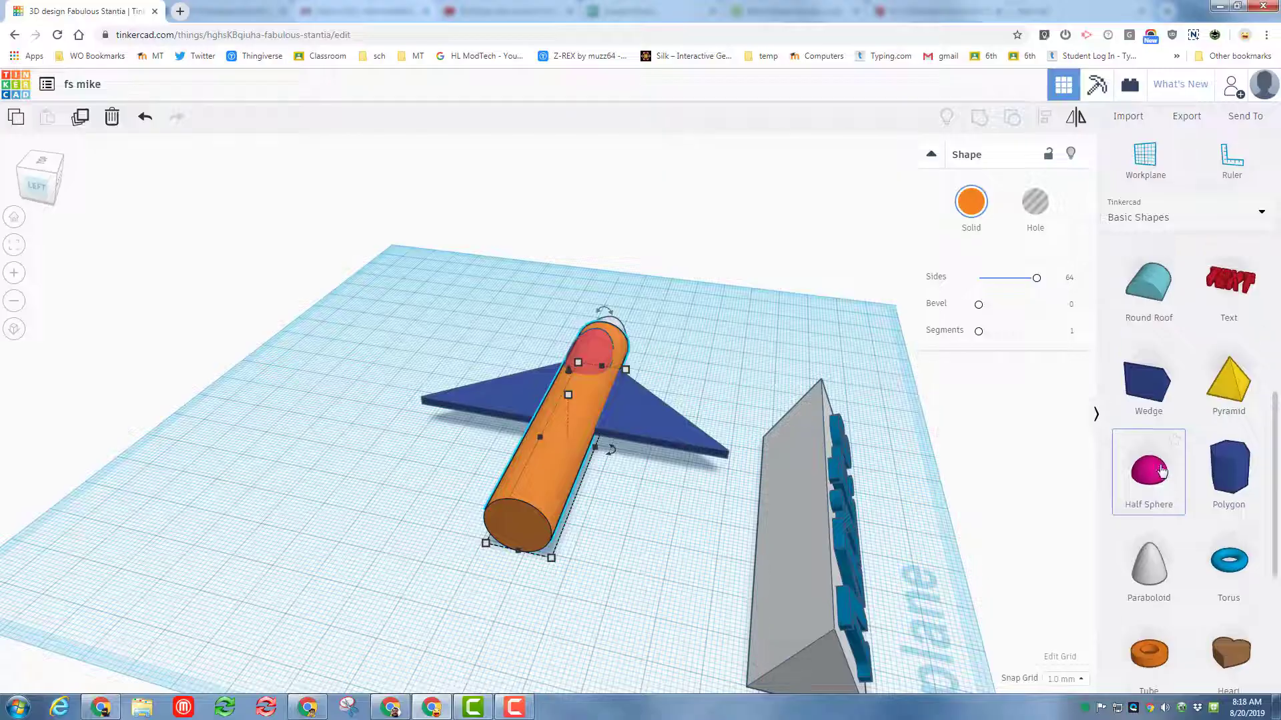
left_click_drag(1149, 390, 322, 571)
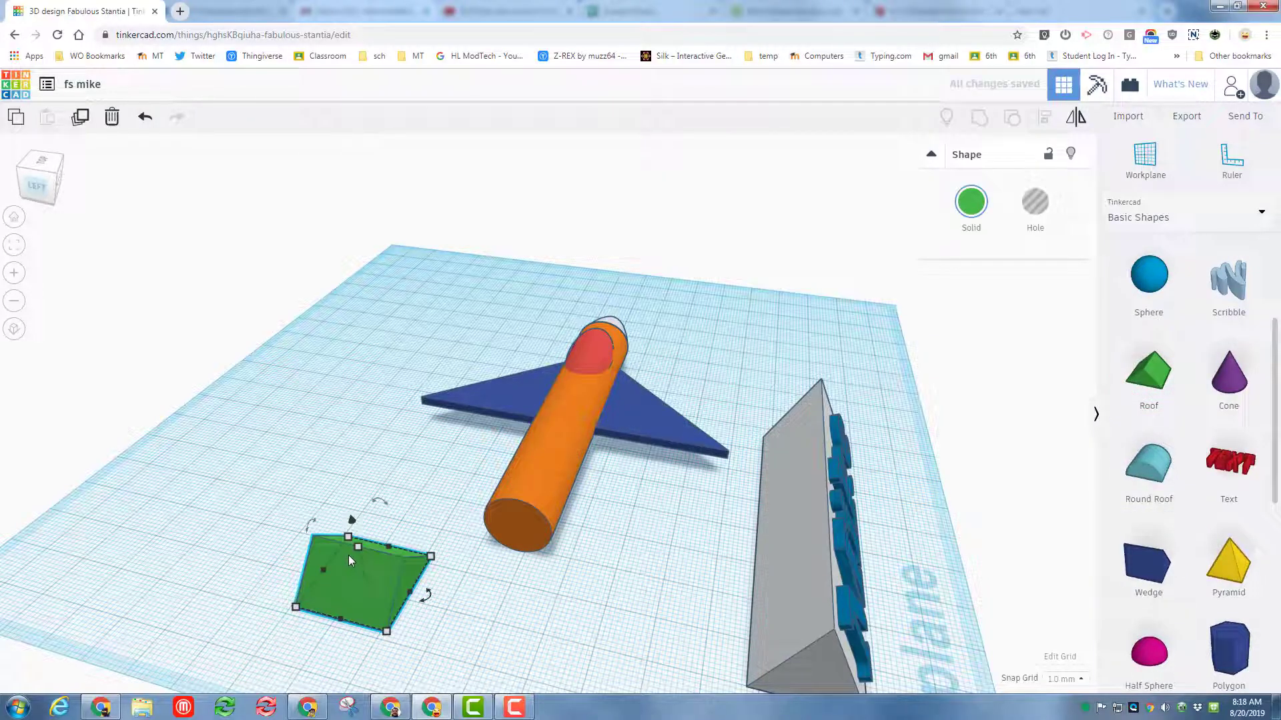
left_click_drag(425, 596, 336, 625)
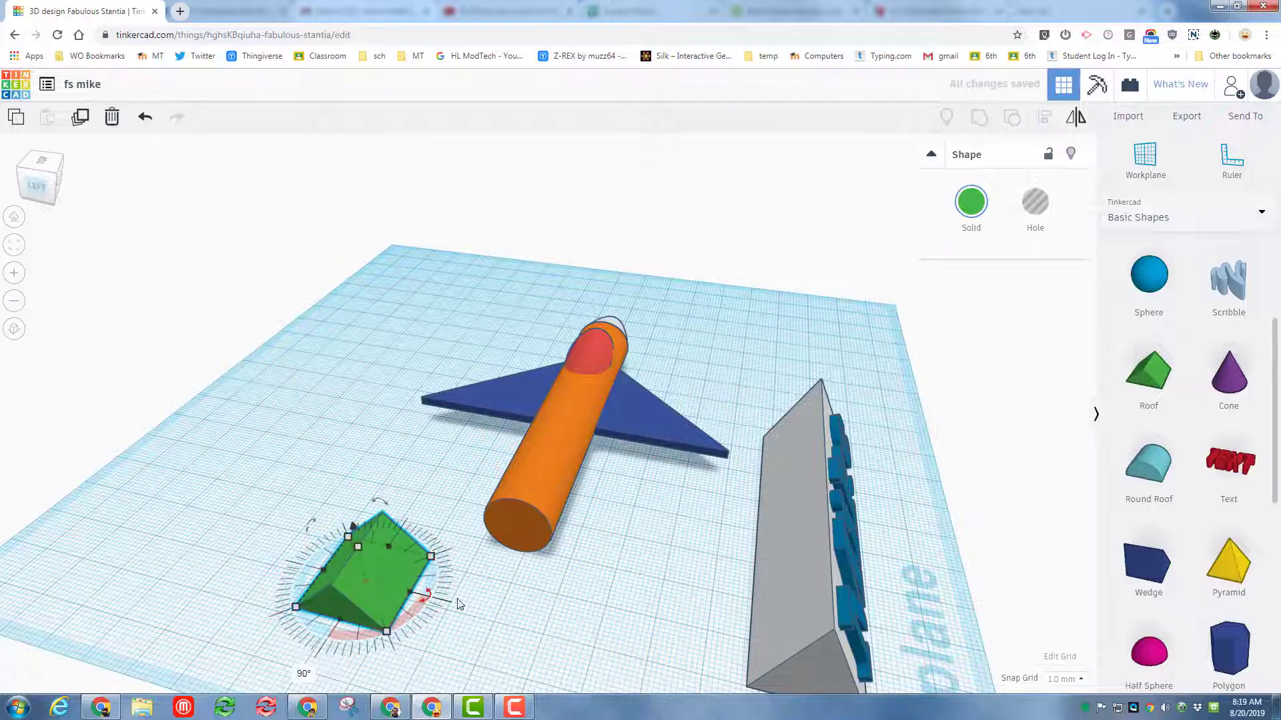
Fit the roof flat across the cylinder's rear as a thin tail wing 53 mm wide, and nudge it slightly forward.
left_click(52, 172)
left_click_drag(265, 437, 293, 501)
right_click_drag(200, 535, 405, 642)
left_click_drag(413, 659, 679, 588)
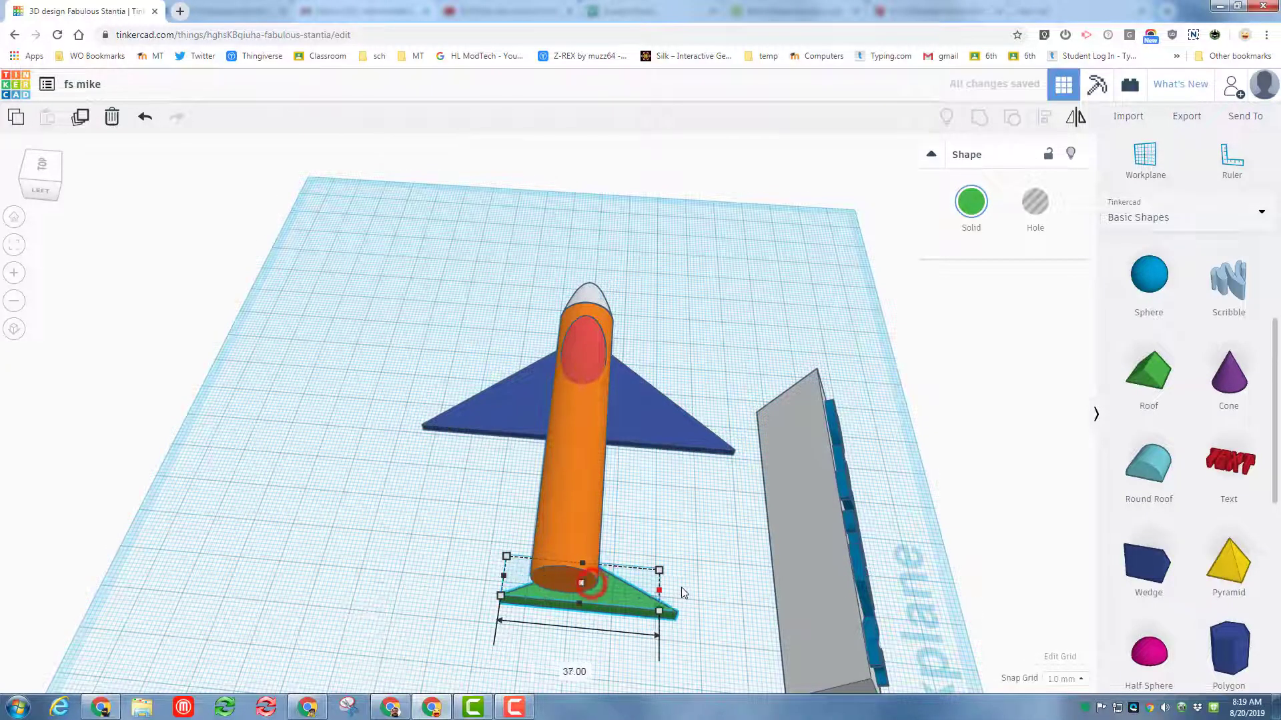
left_click_drag(502, 578, 466, 575)
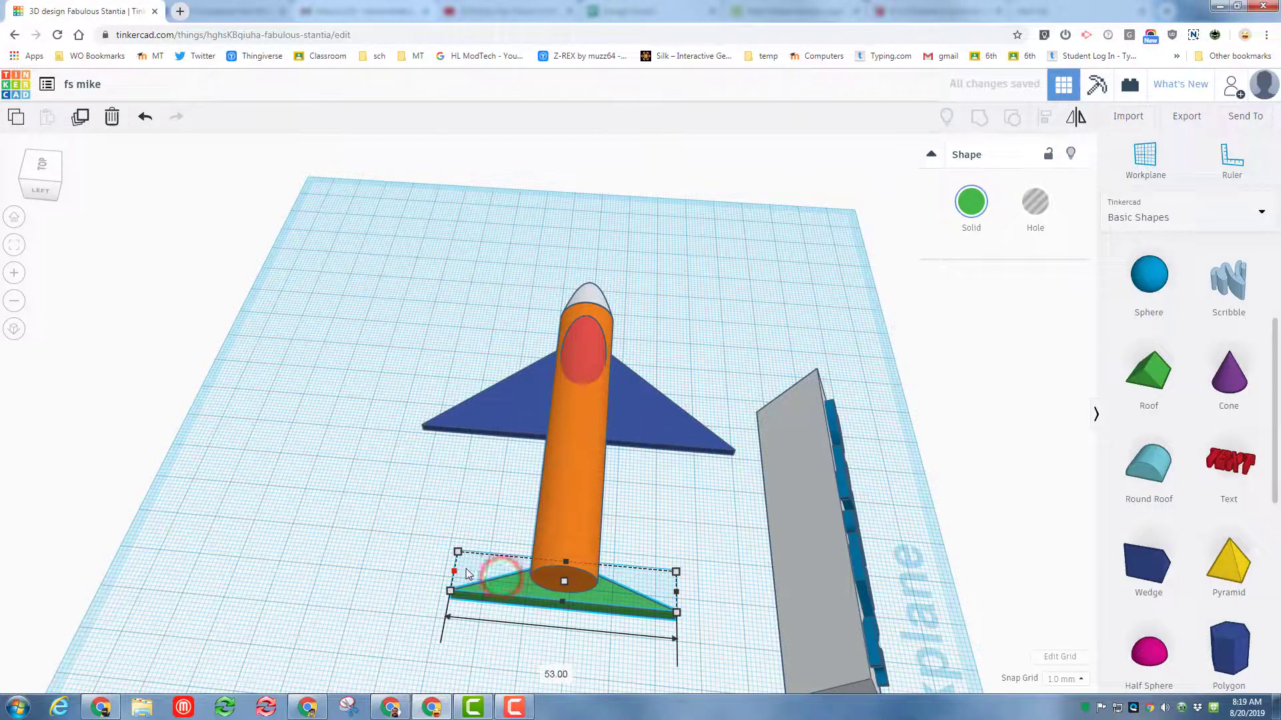
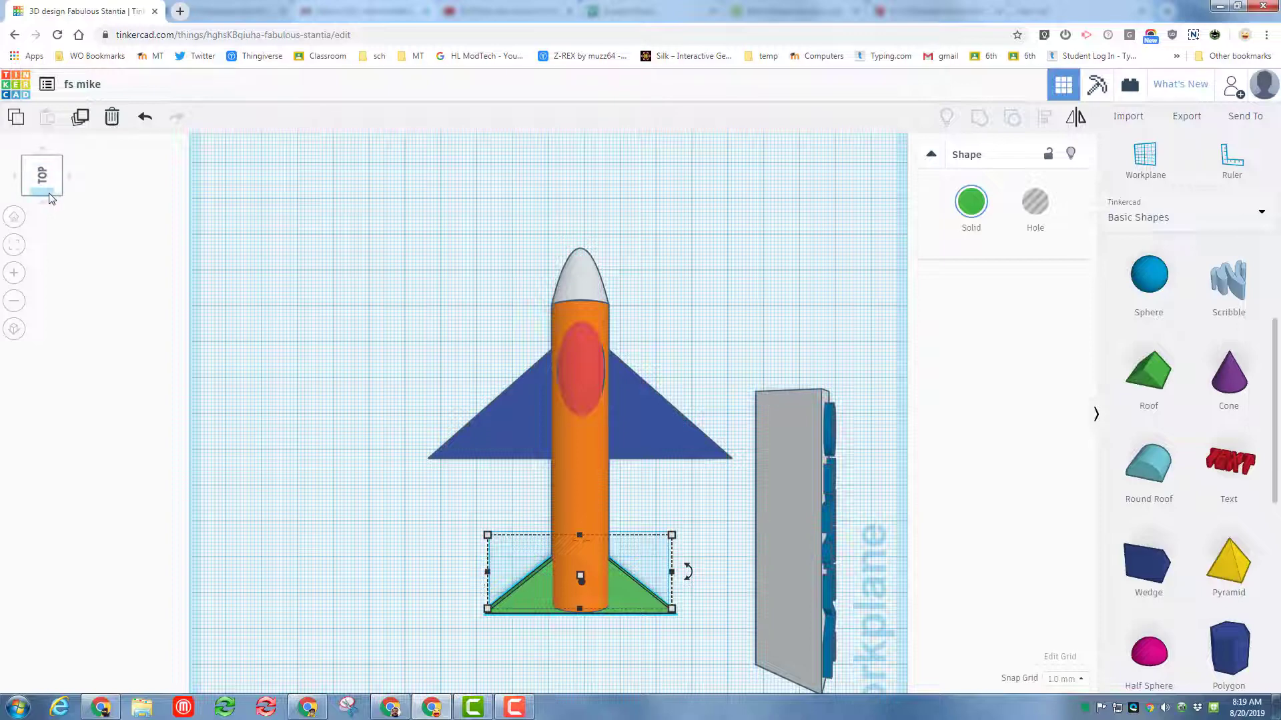
left_click(41, 195)
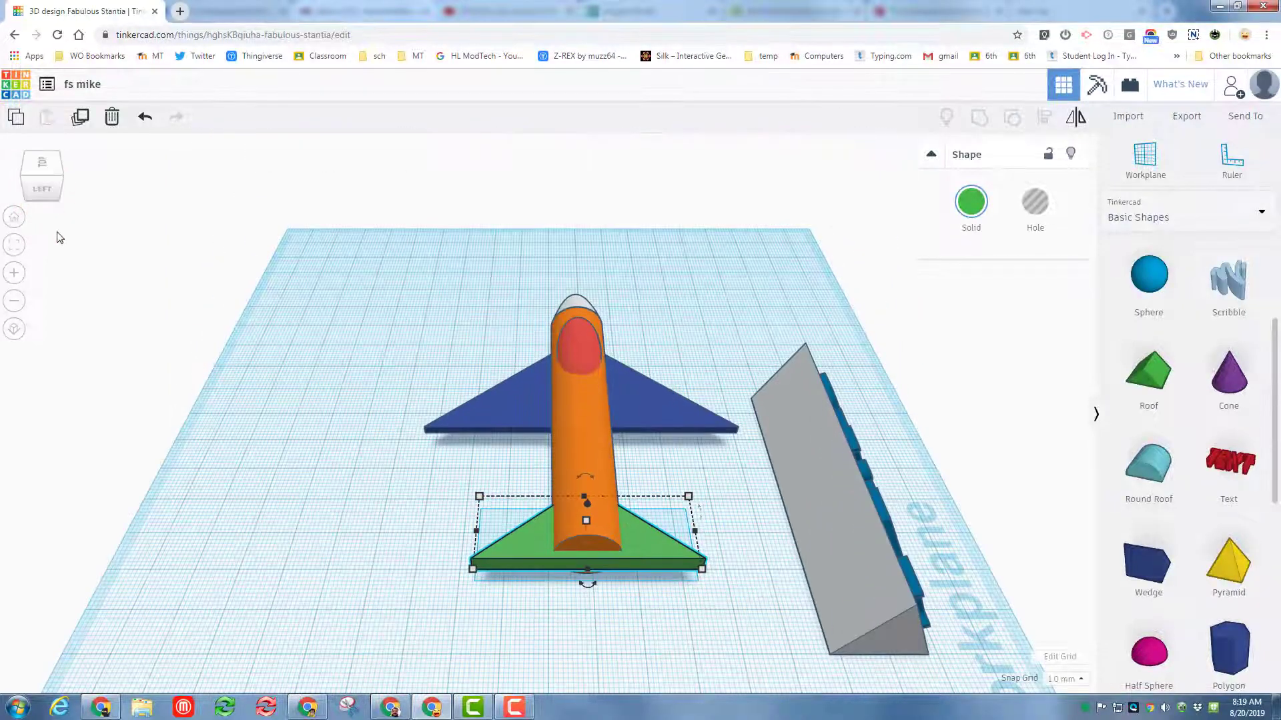
key("Up")
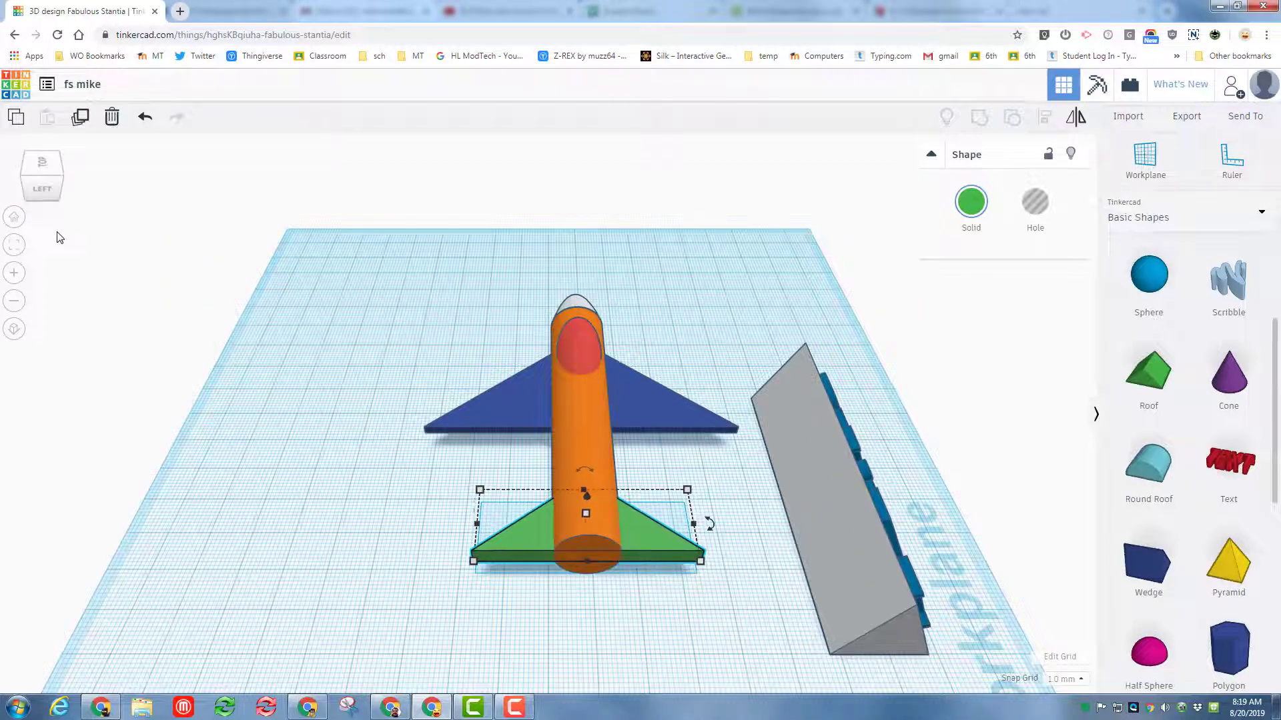
Set the workplane on the upper face of the green tail wing and place a cone there.
right_click_drag(198, 316, 546, 466)
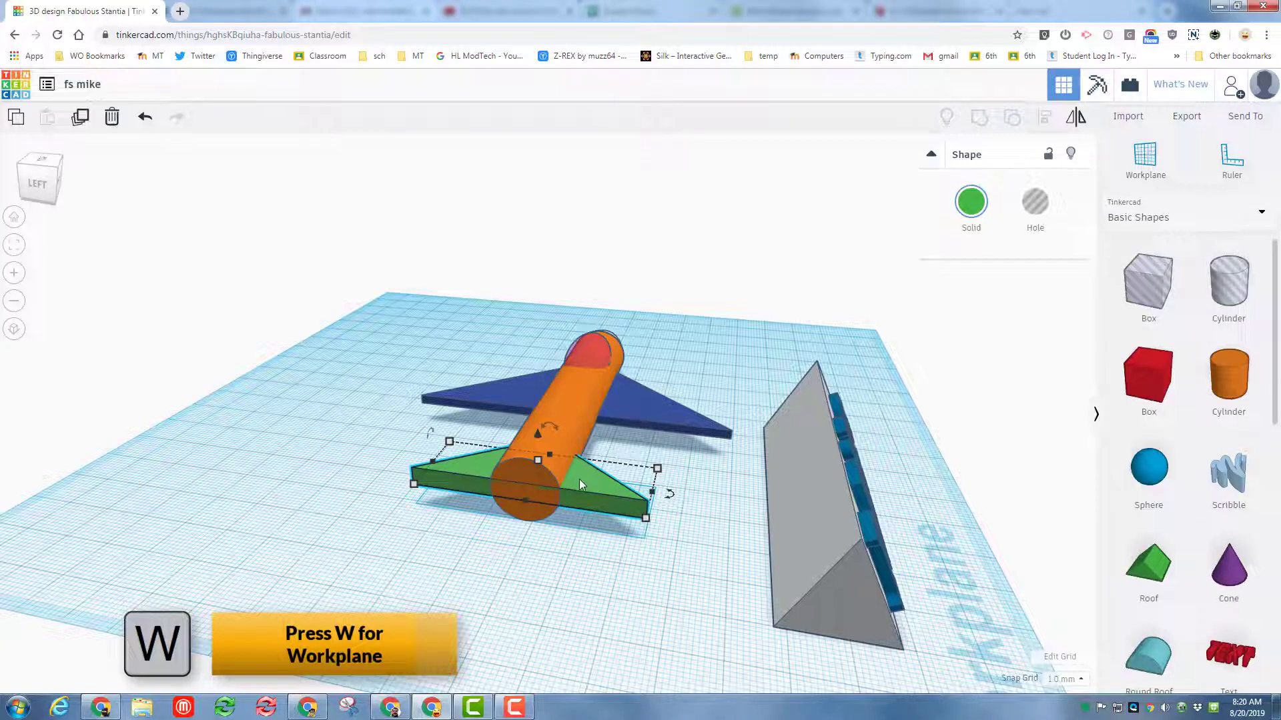
key("w")
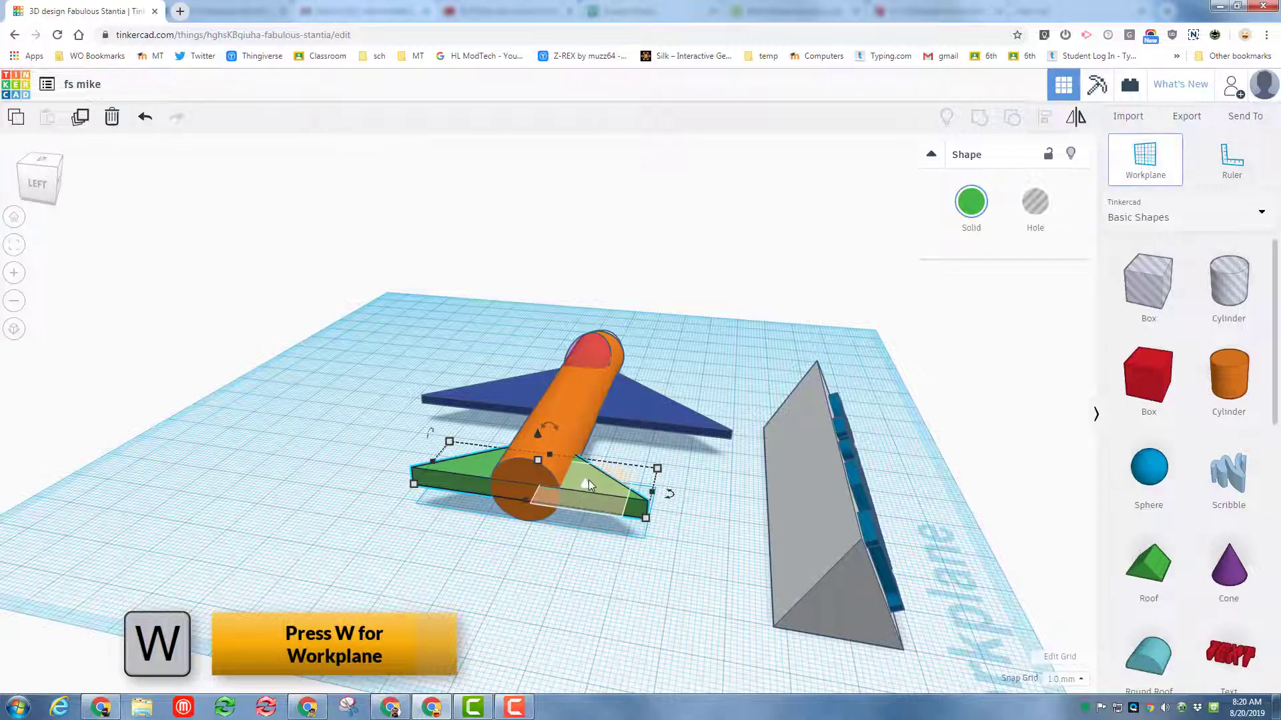
left_click(589, 479)
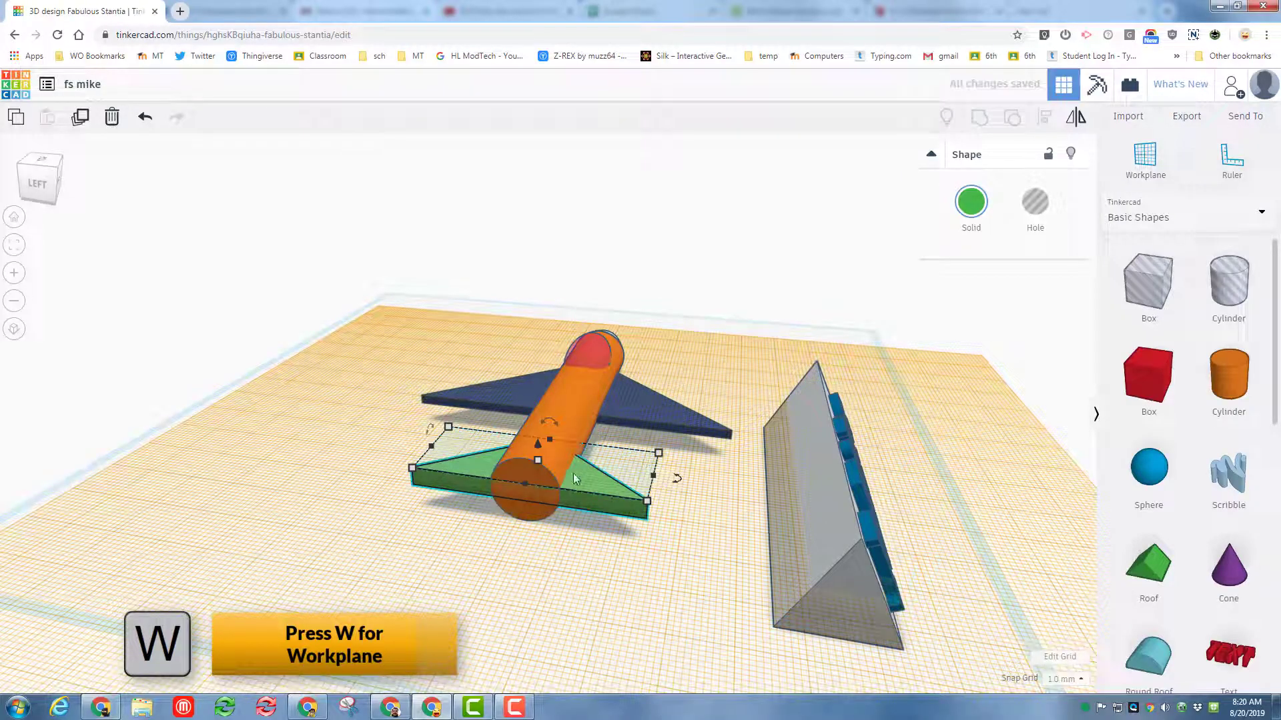
left_click(1236, 575)
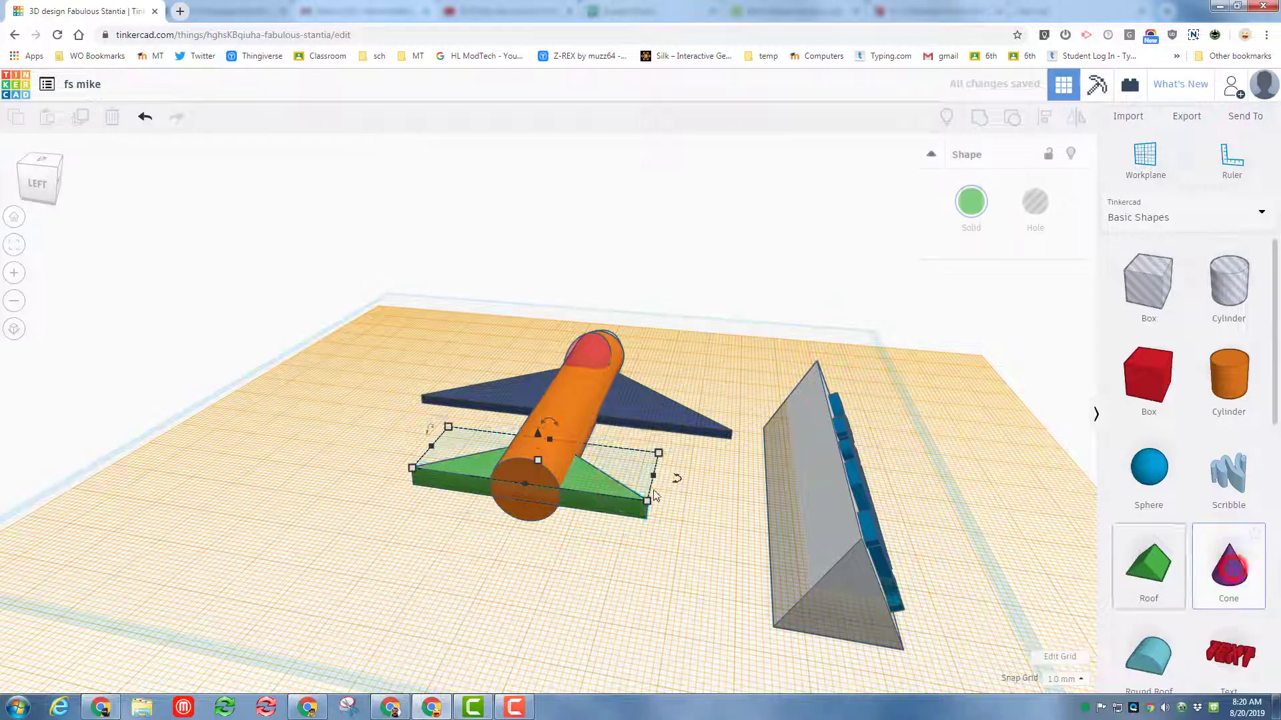
left_click(582, 477)
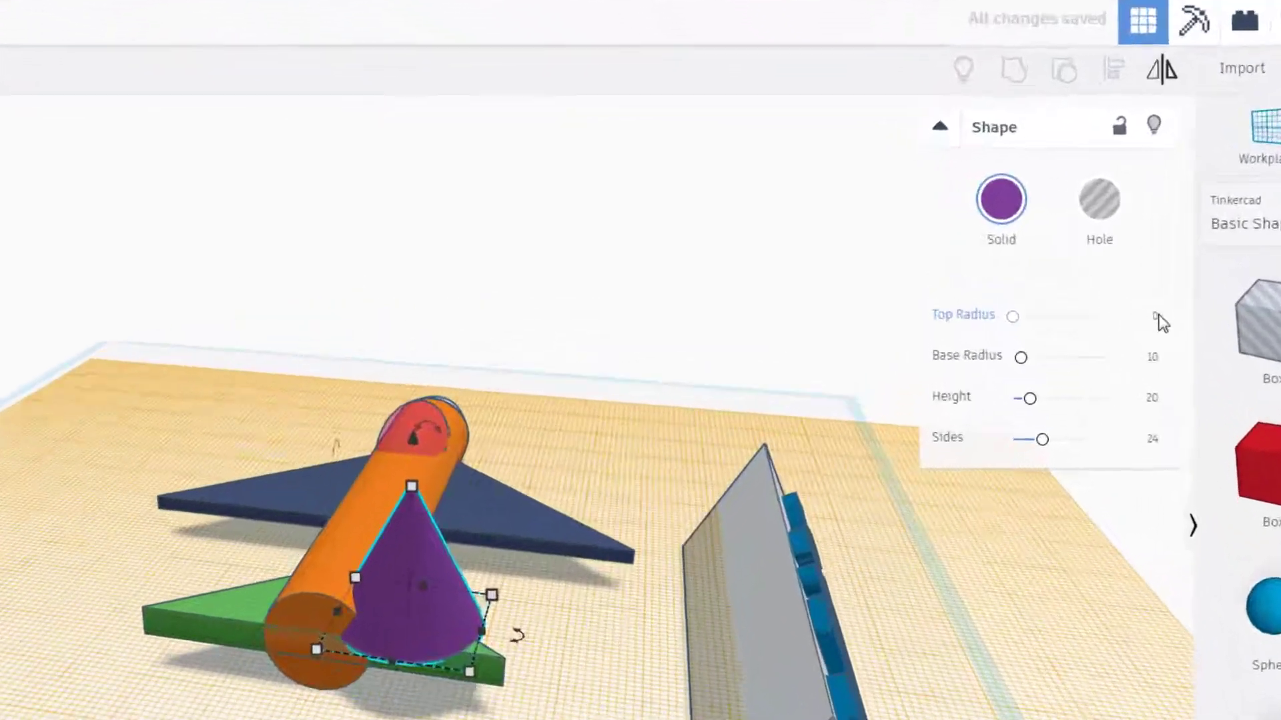
Give the cone a top radius of 3 and narrow it to 6 mm across the wingspan as a tail fin.
left_click(1070, 278)
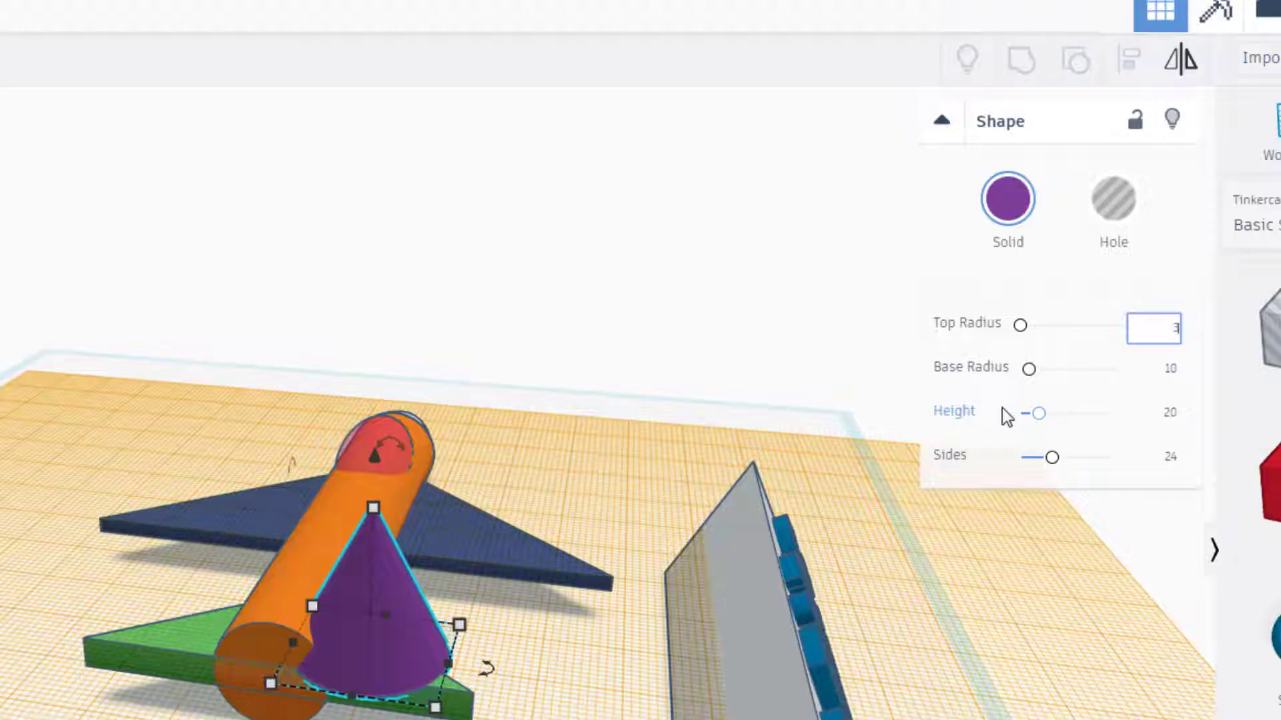
left_click(394, 609)
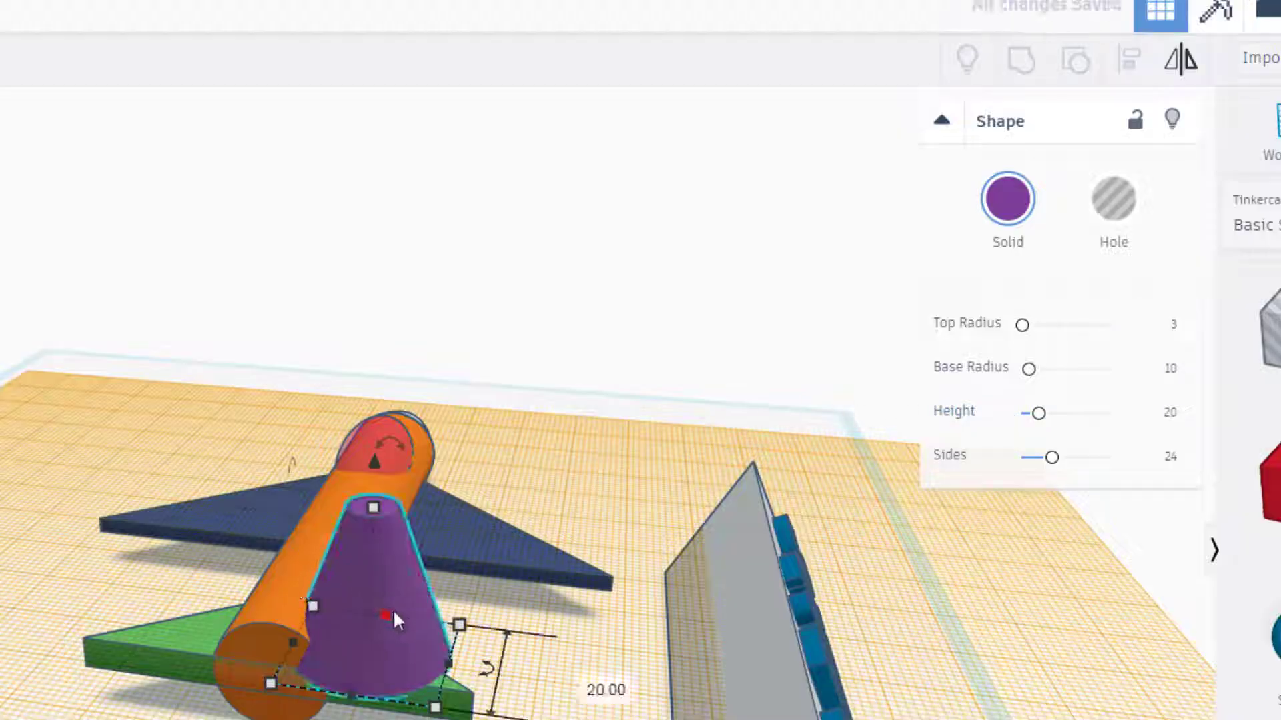
left_click_drag(353, 611, 347, 664)
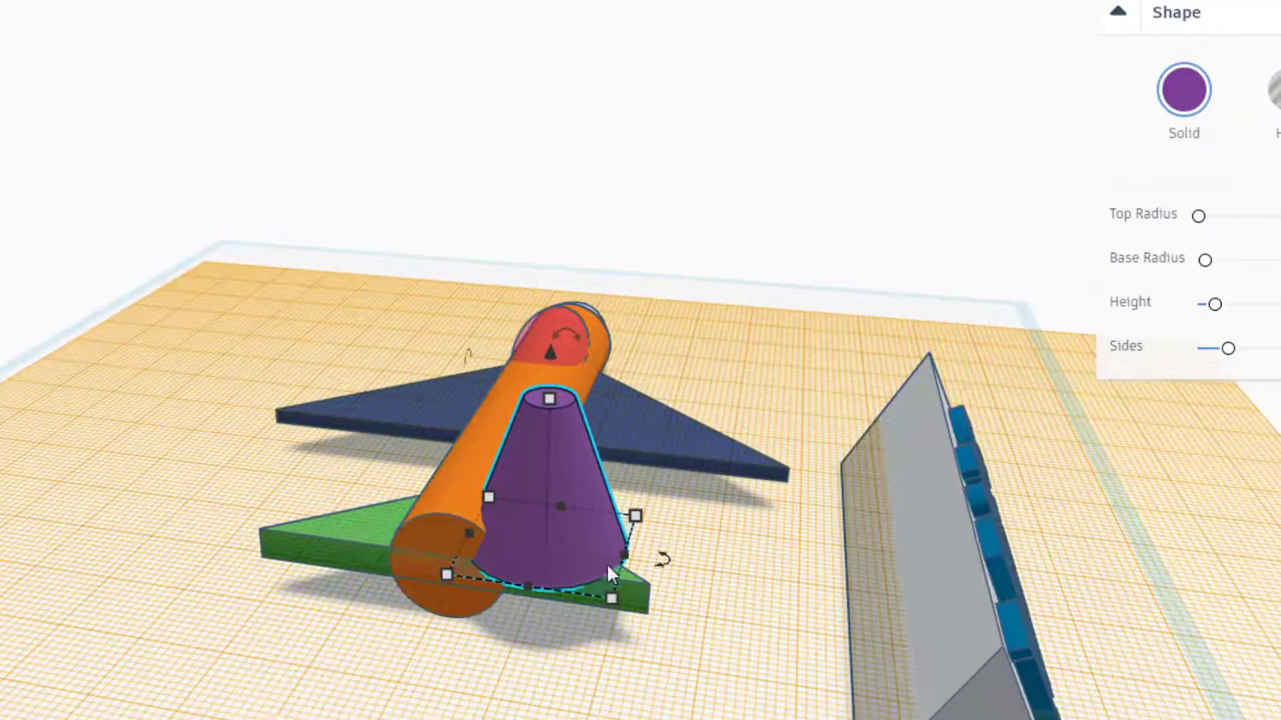
left_click_drag(623, 551, 521, 540)
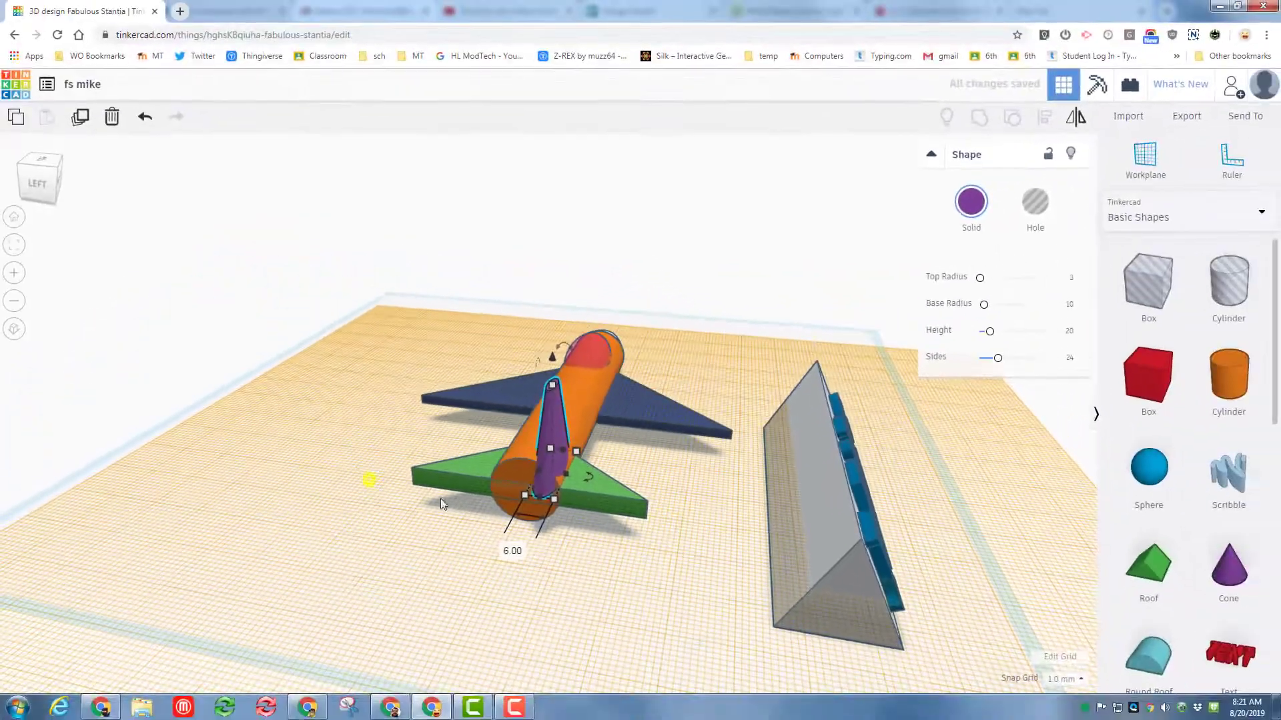
Select all six craft shapes together and centre-align them across the wingspan.
right_click_drag(369, 479, 444, 491)
left_click_drag(429, 319, 667, 565)
left_click(1044, 122)
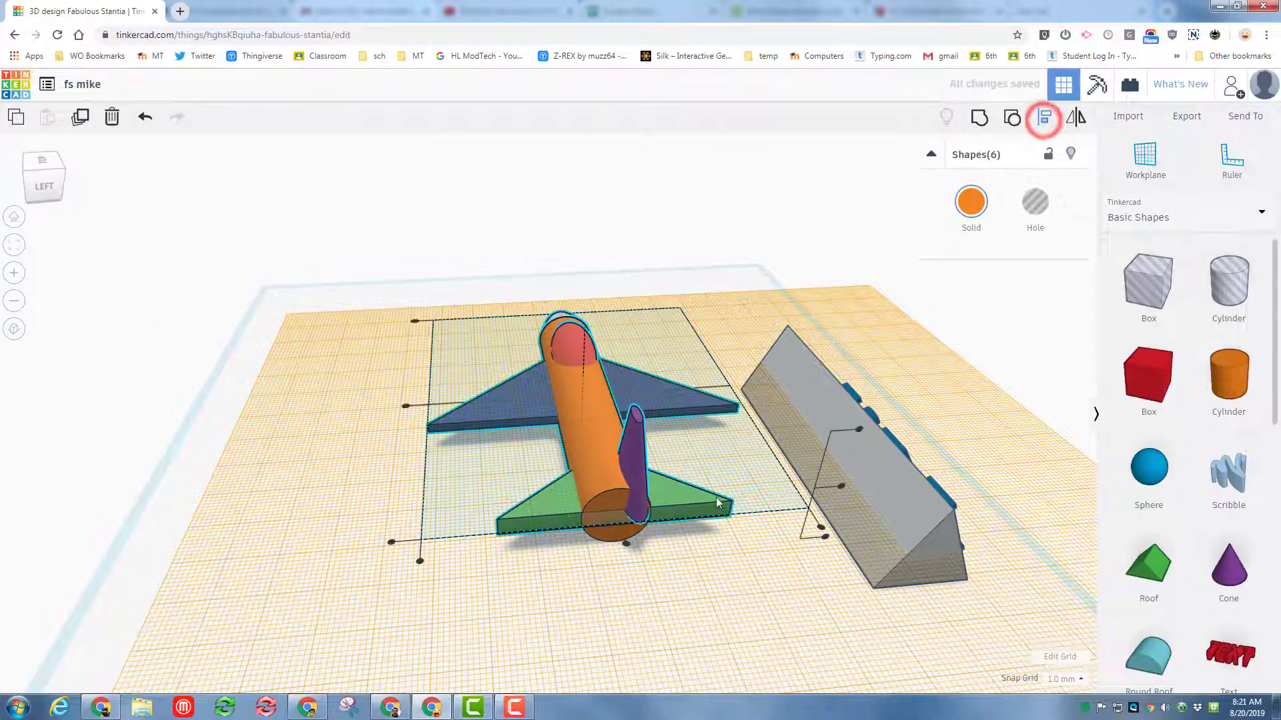
left_click(626, 546)
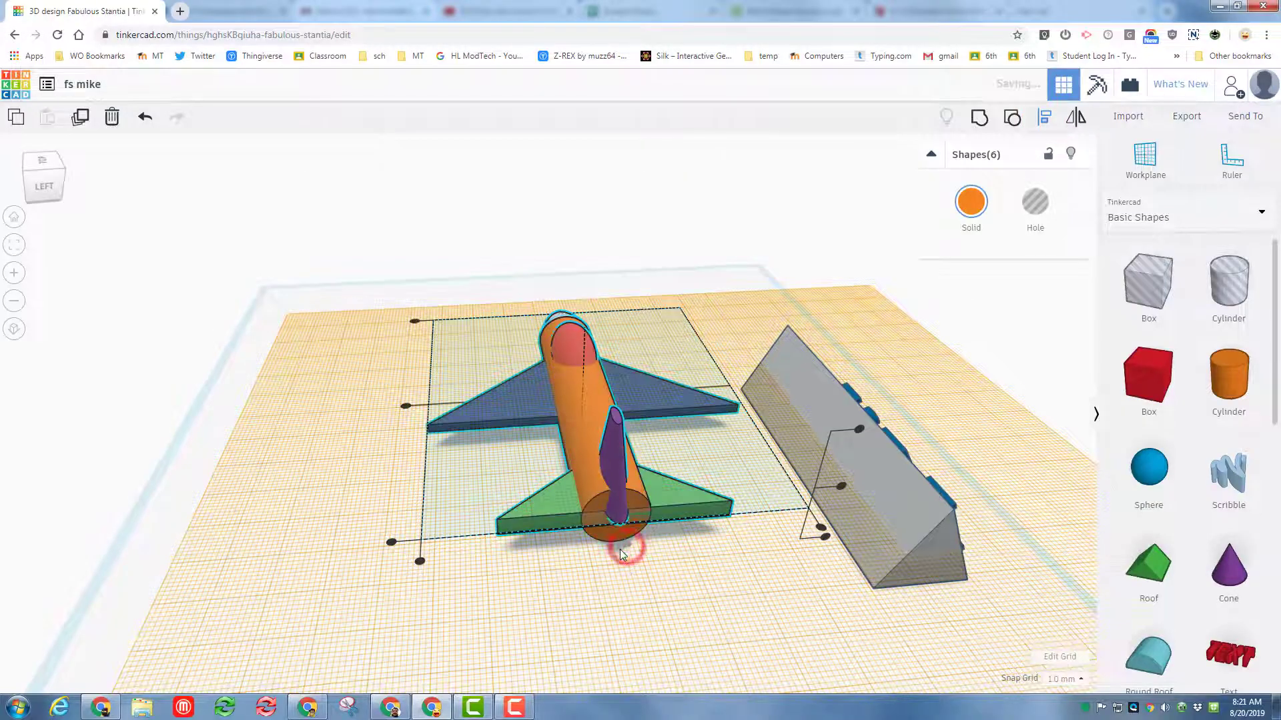
right_click_drag(643, 588, 800, 538)
left_click(799, 541)
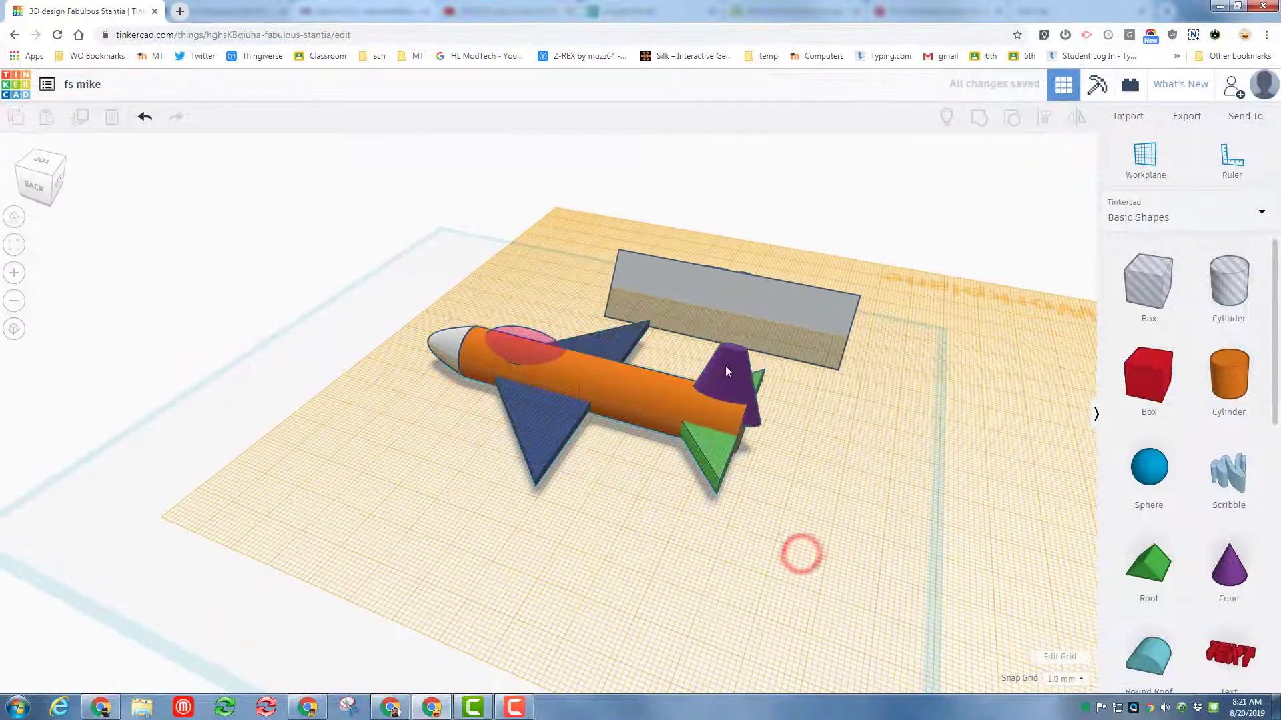
Shift the purple tail fin a few millimetres forward along the cylinder so it stands clear of the rear end.
left_click(727, 371)
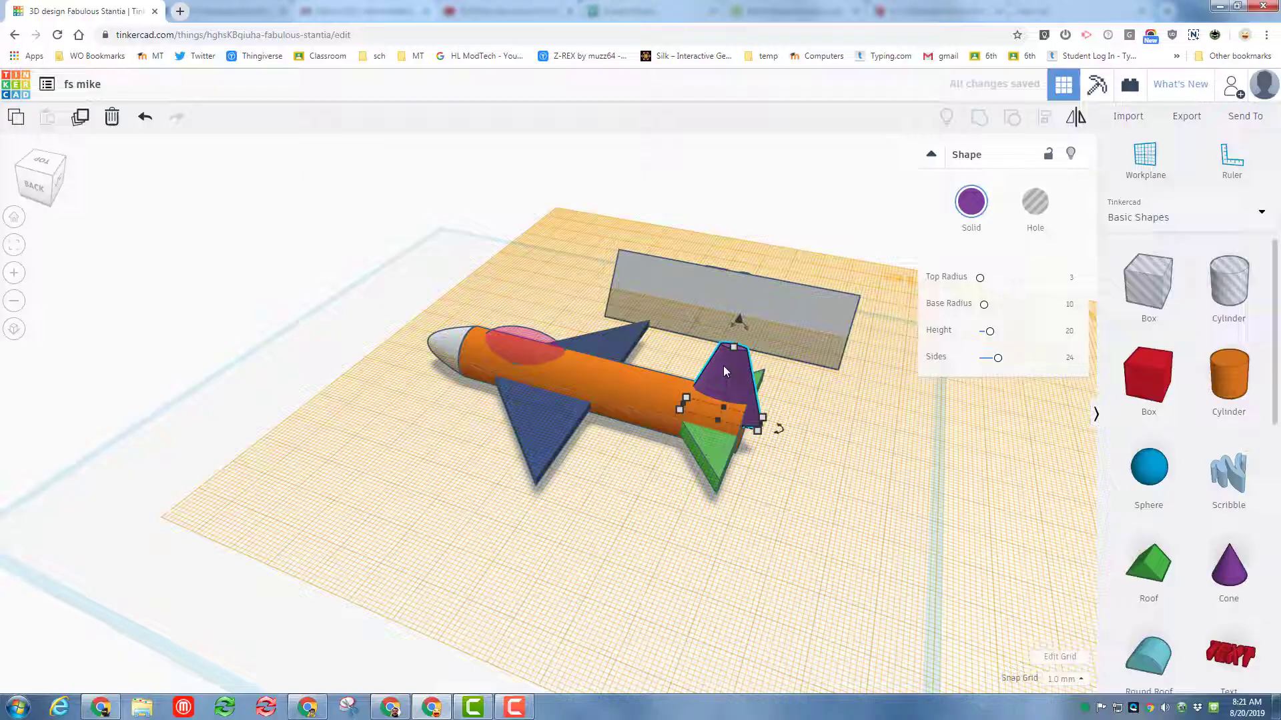
key("Left")
key("Left")
key("Left")
key("Left")
key("Left")
key("Left")
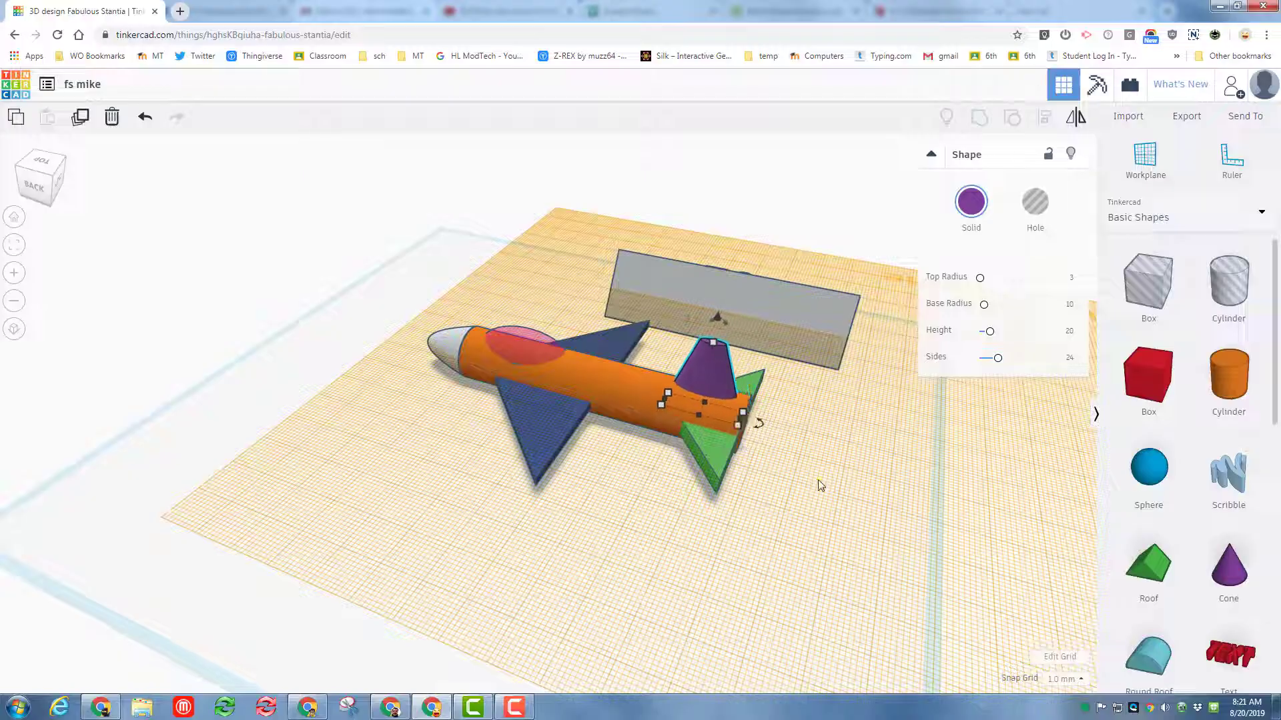
right_click_drag(820, 485, 598, 444)
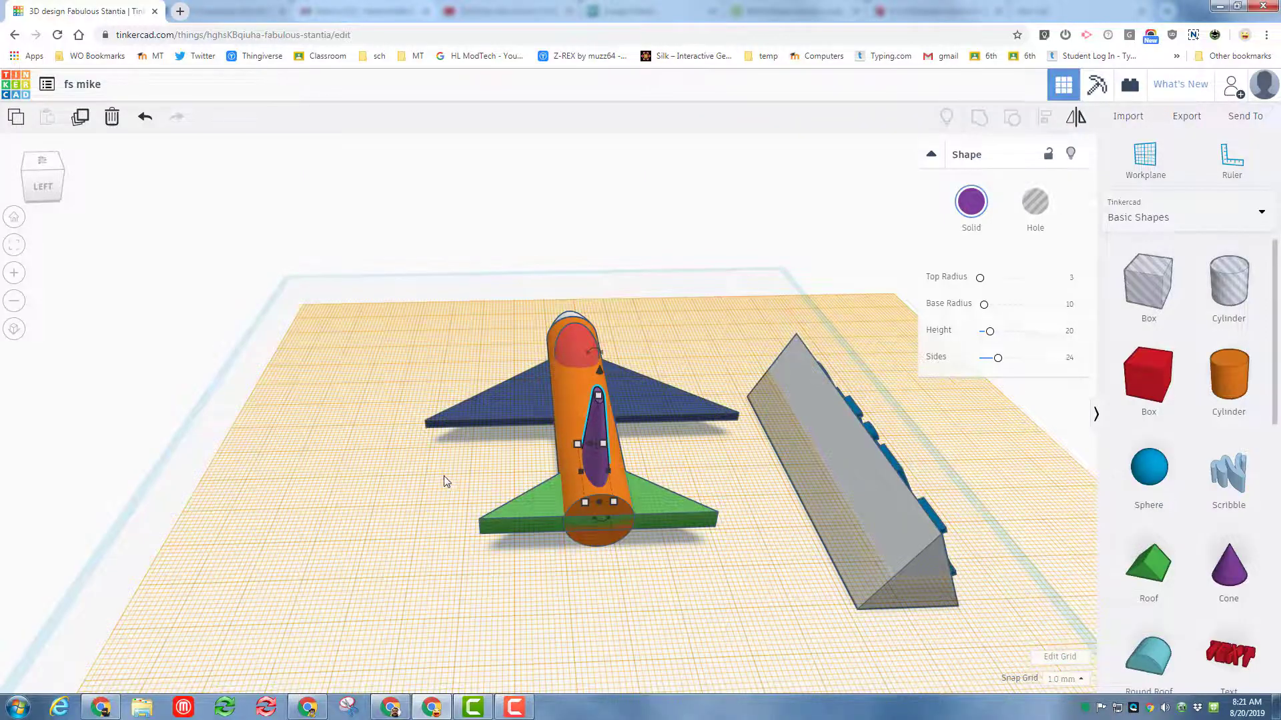
right_click_drag(445, 476, 748, 475)
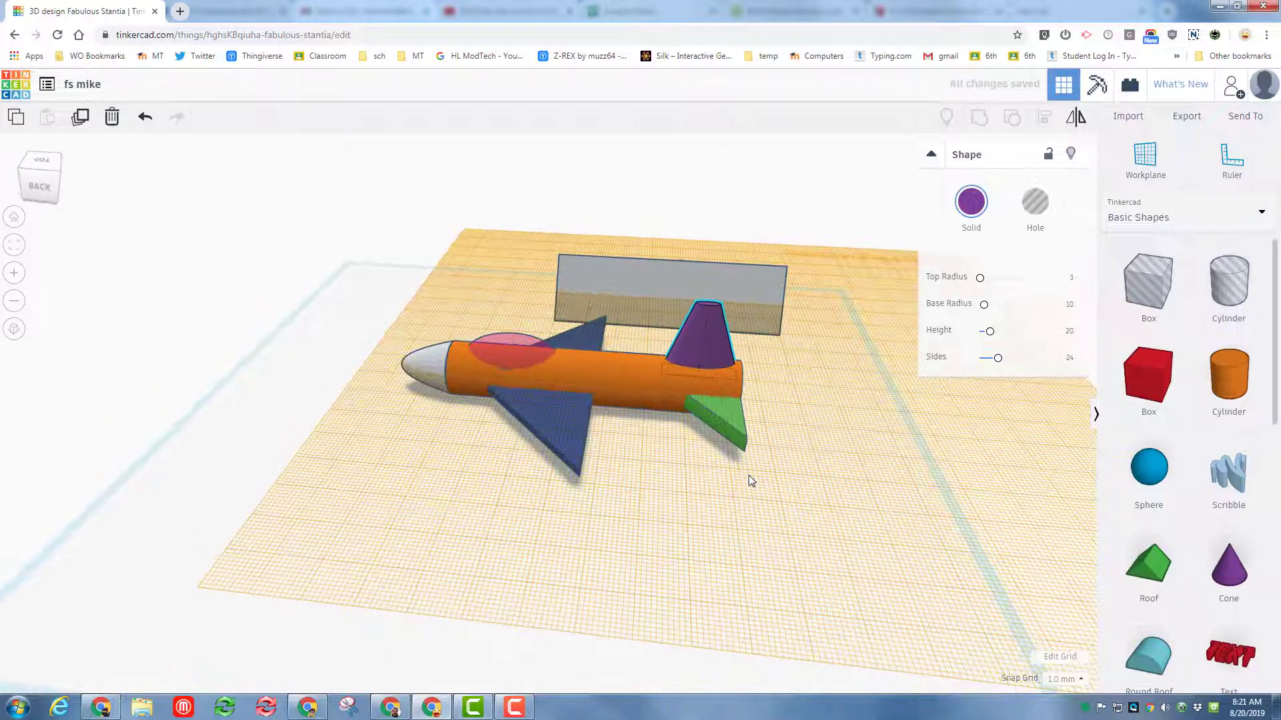
Reset the workplane to the original base plane and view the craft from the front.
left_click(686, 474)
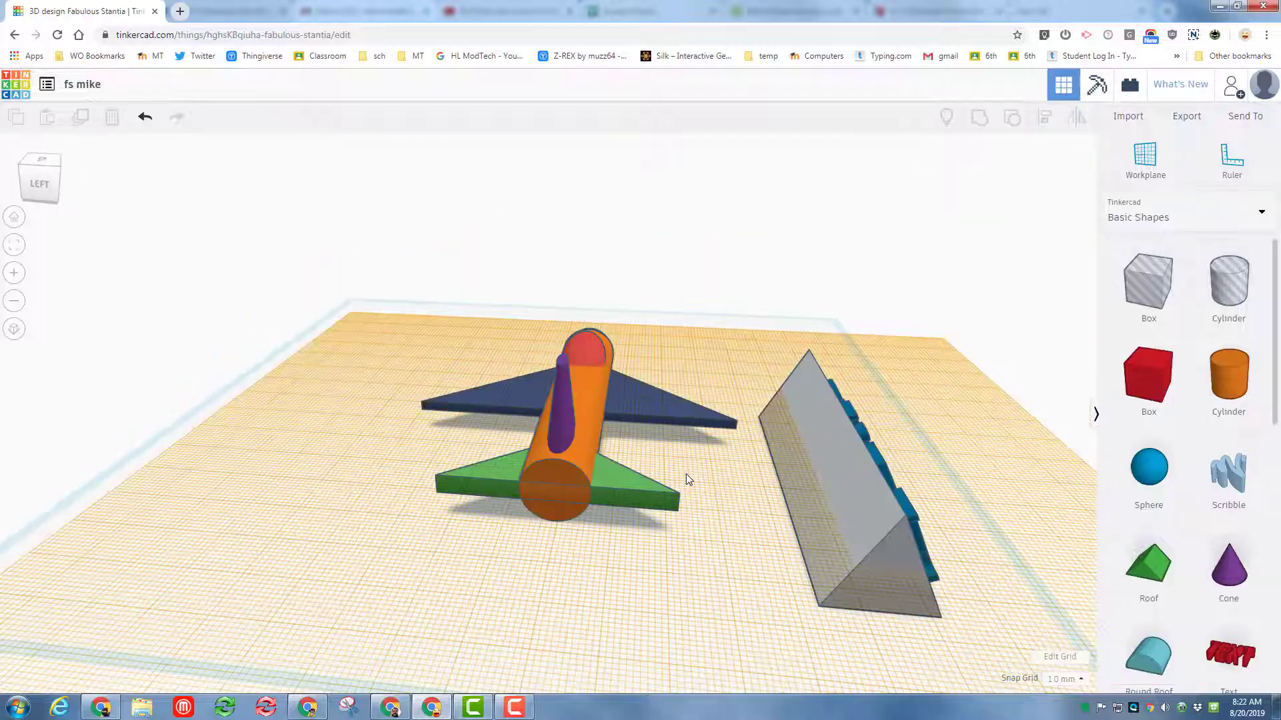
left_click(375, 499)
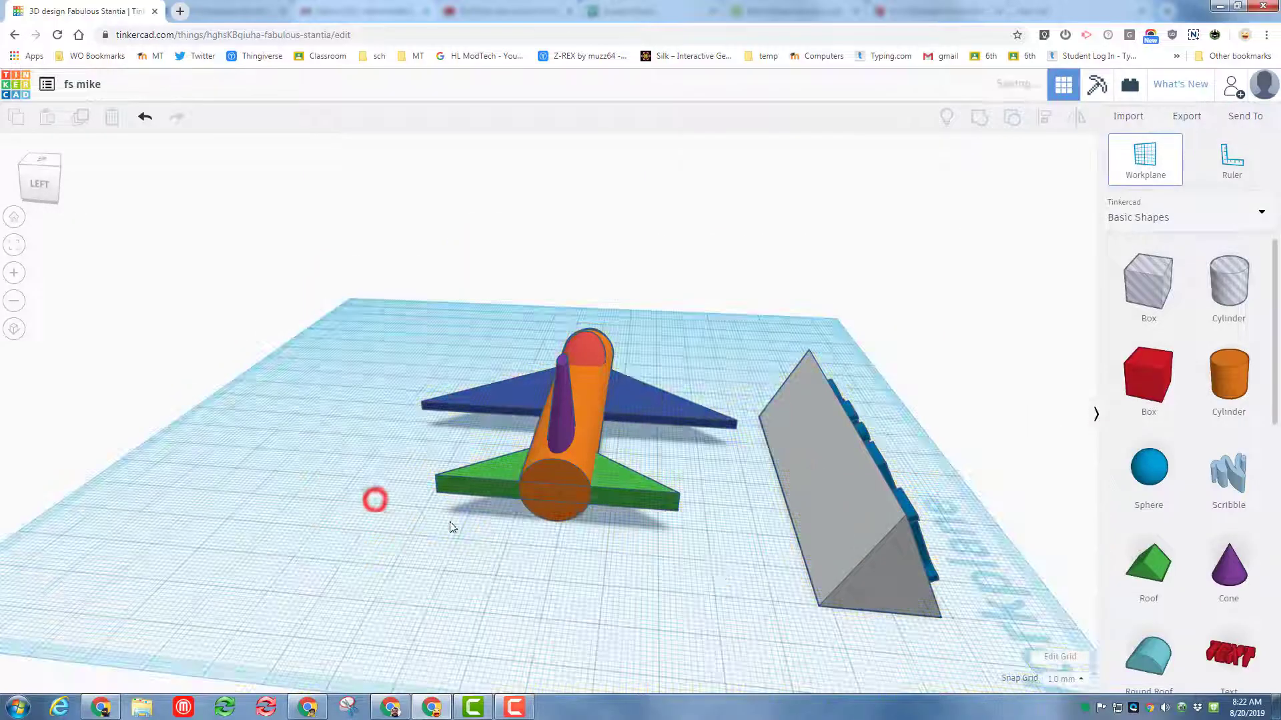
right_click_drag(573, 595, 622, 524)
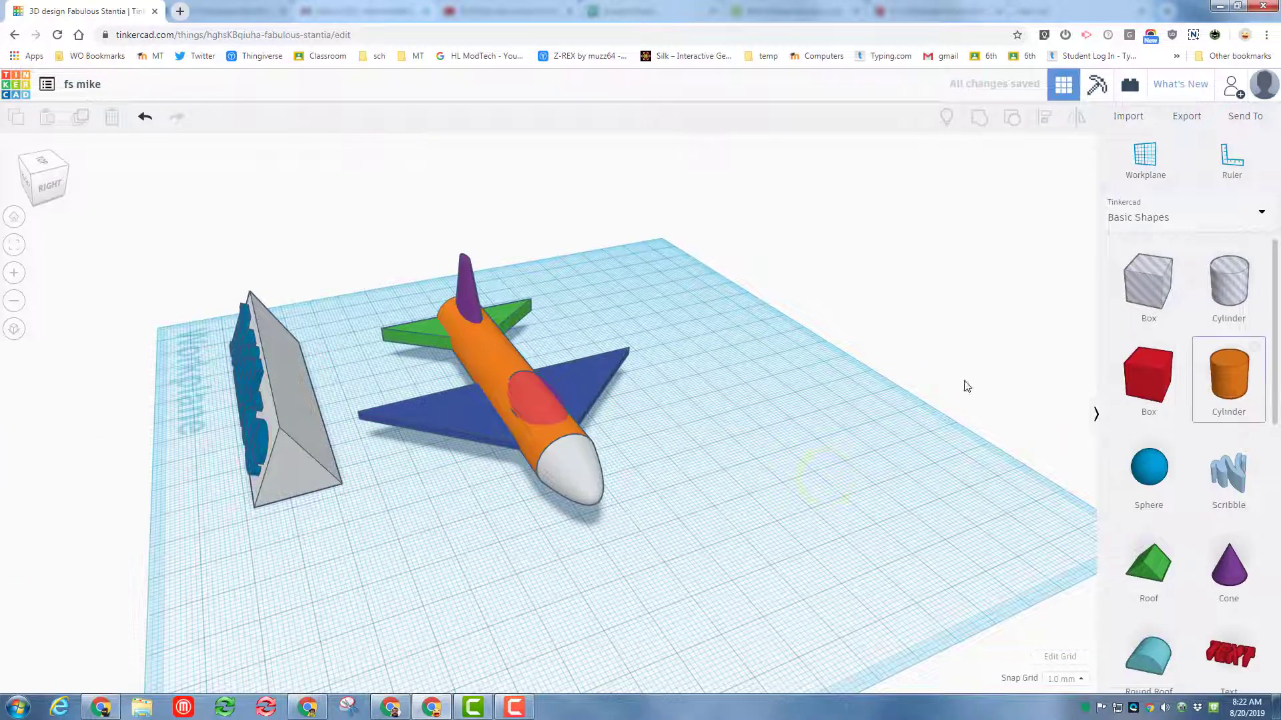
right_click_drag(656, 474, 758, 455)
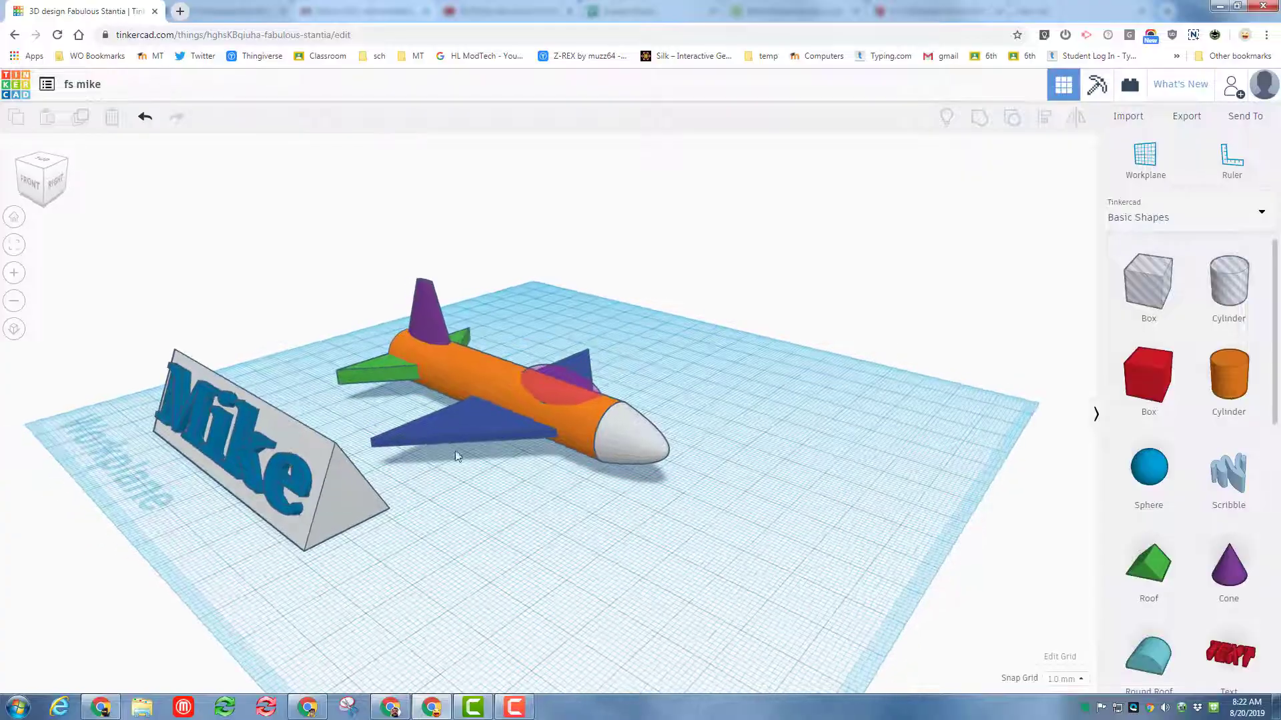
Set the workplane on the upper surface of the blue wing and browse the basic shapes for parts to add.
key("w")
left_click(458, 425)
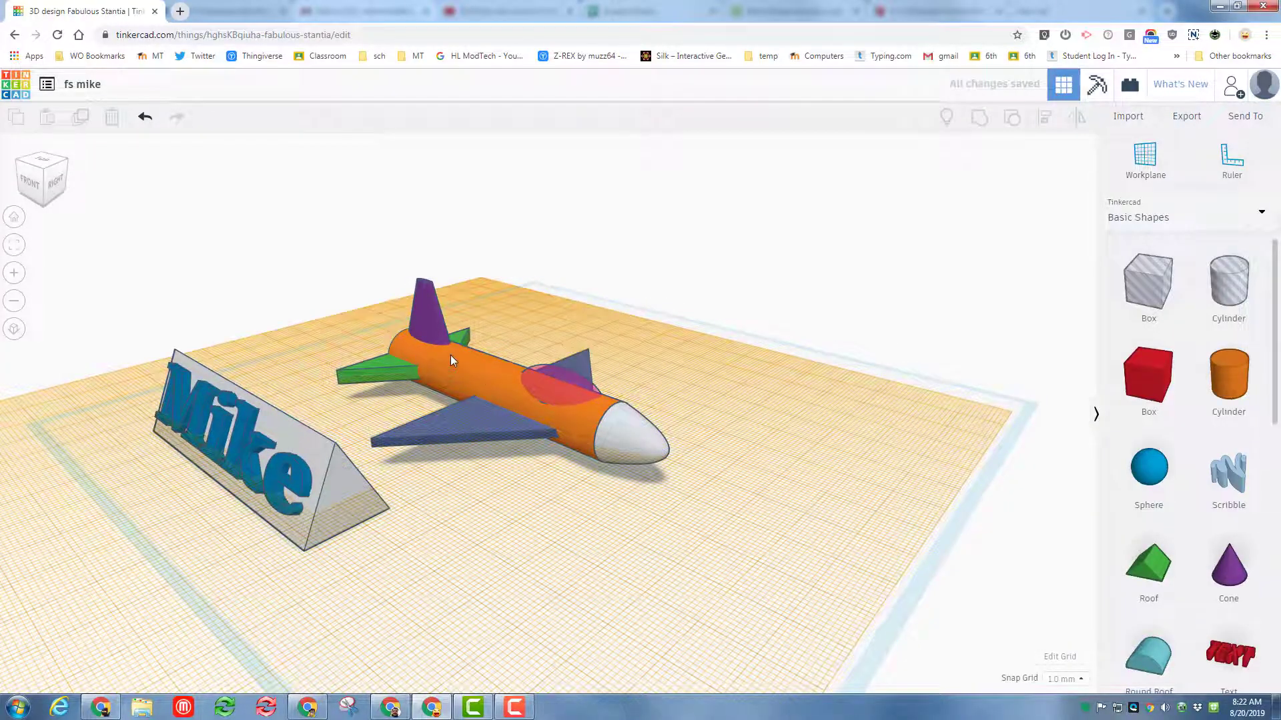
scroll(1203, 460, "down", 6)
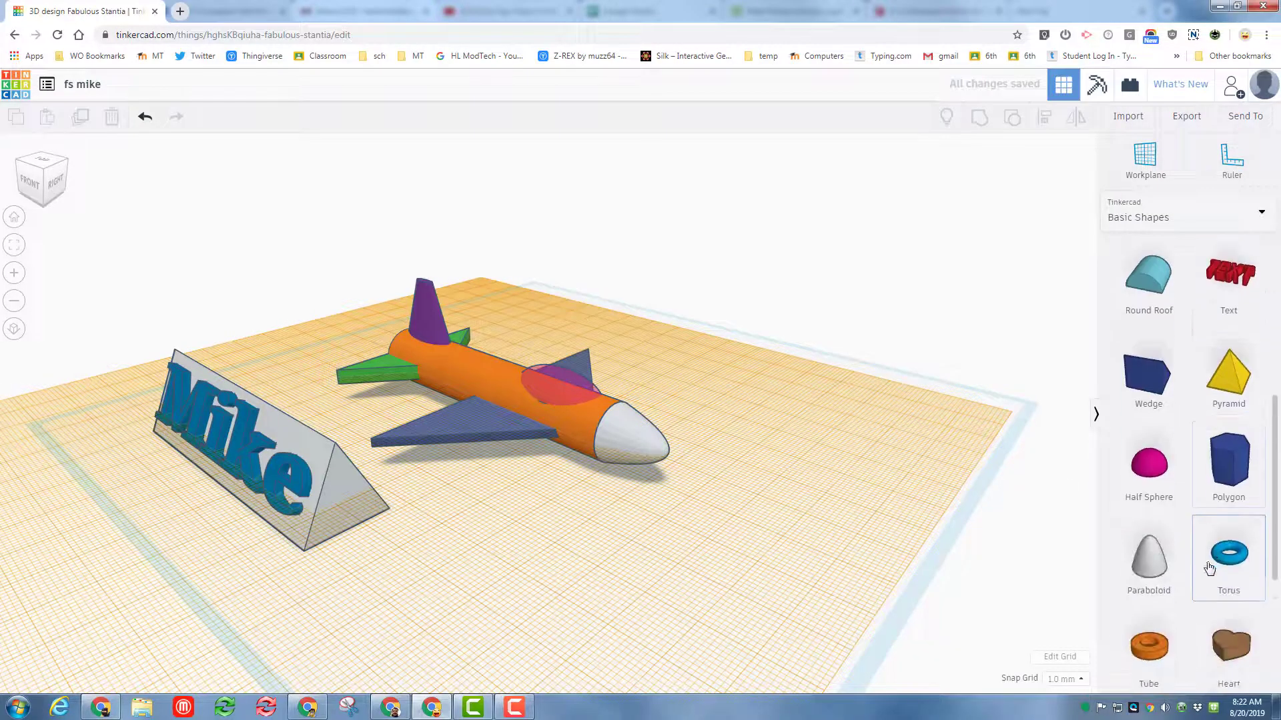
right_click_drag(758, 541, 637, 508)
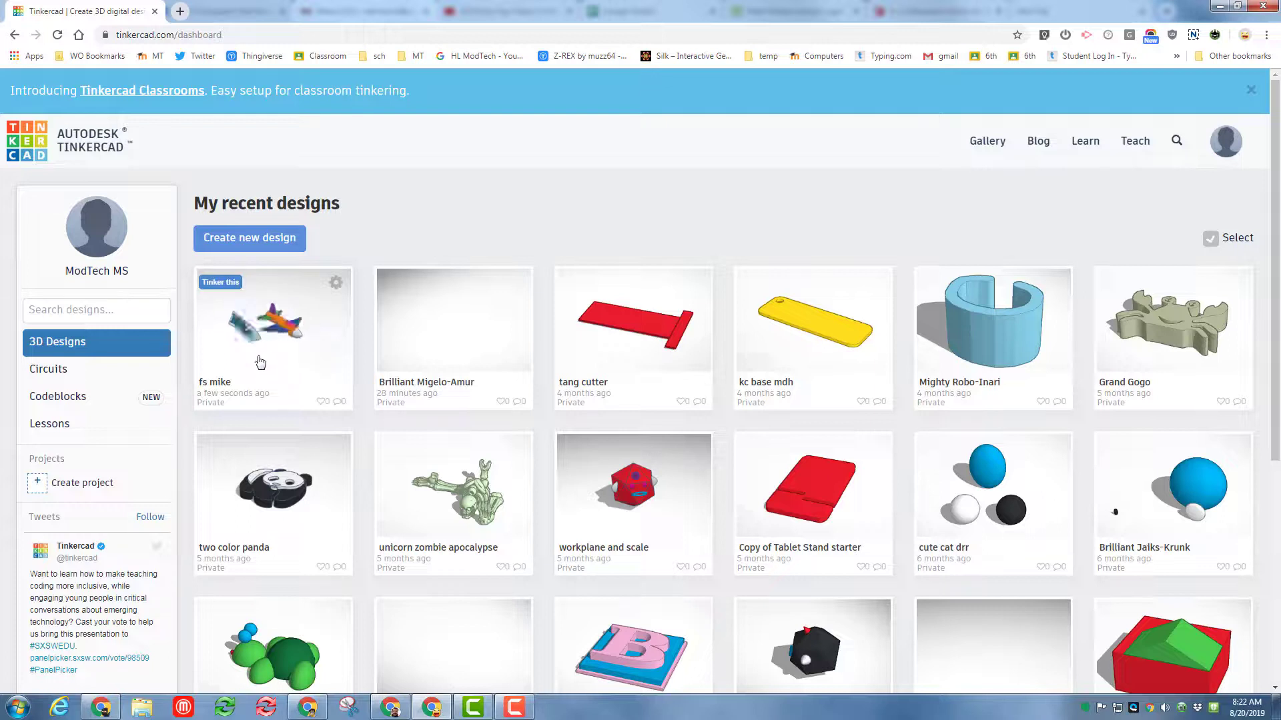
Open the fs mike design for editing and reset the workplane to the original base plane.
left_click(224, 283)
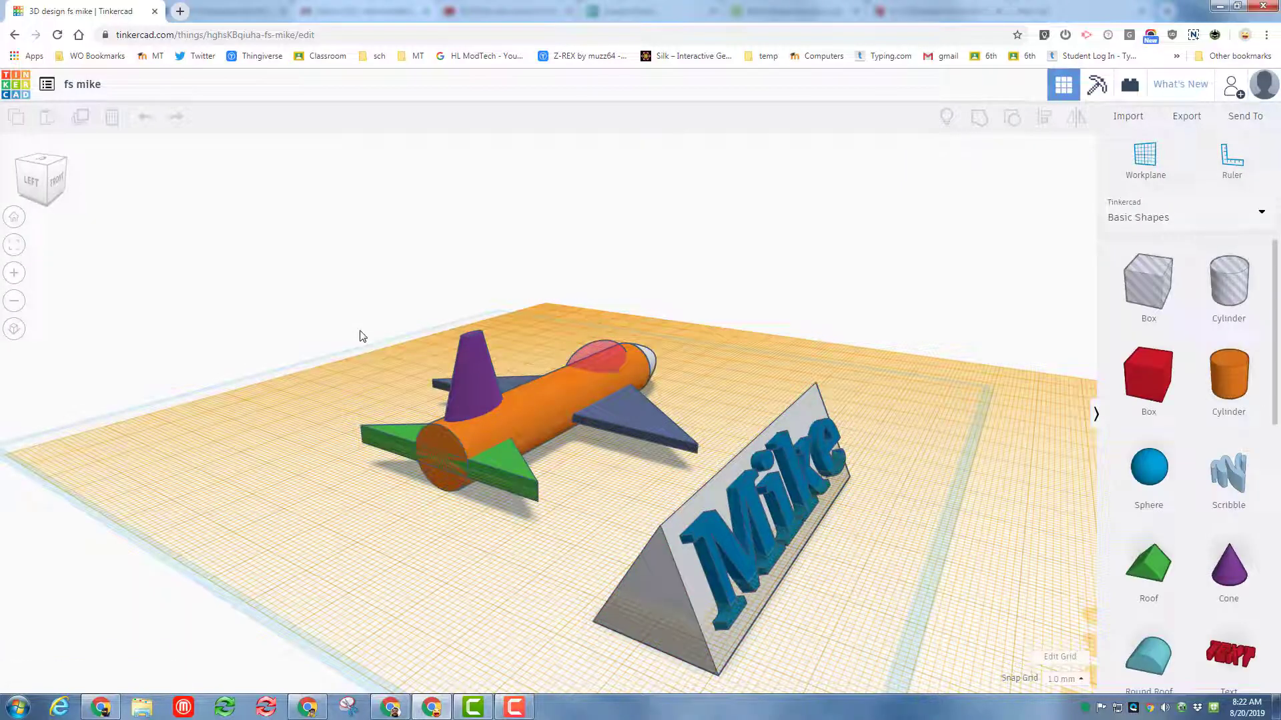
right_click_drag(360, 335, 175, 446)
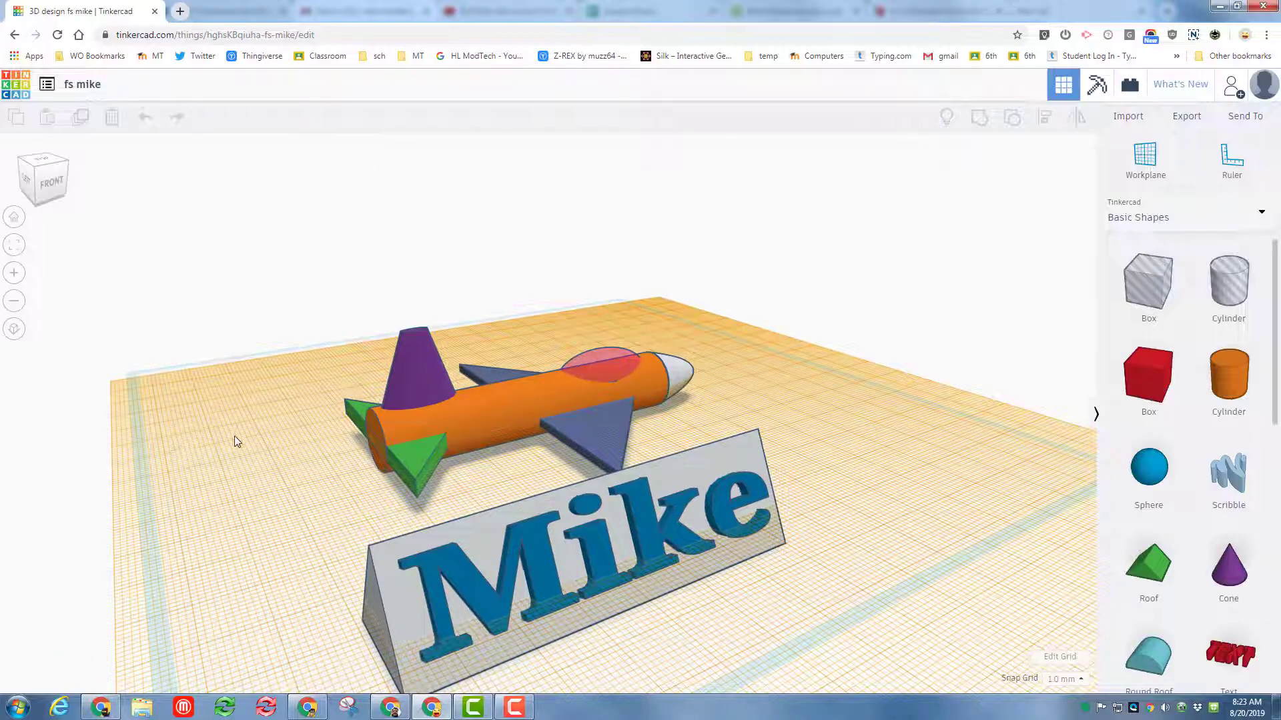
left_click(1132, 154)
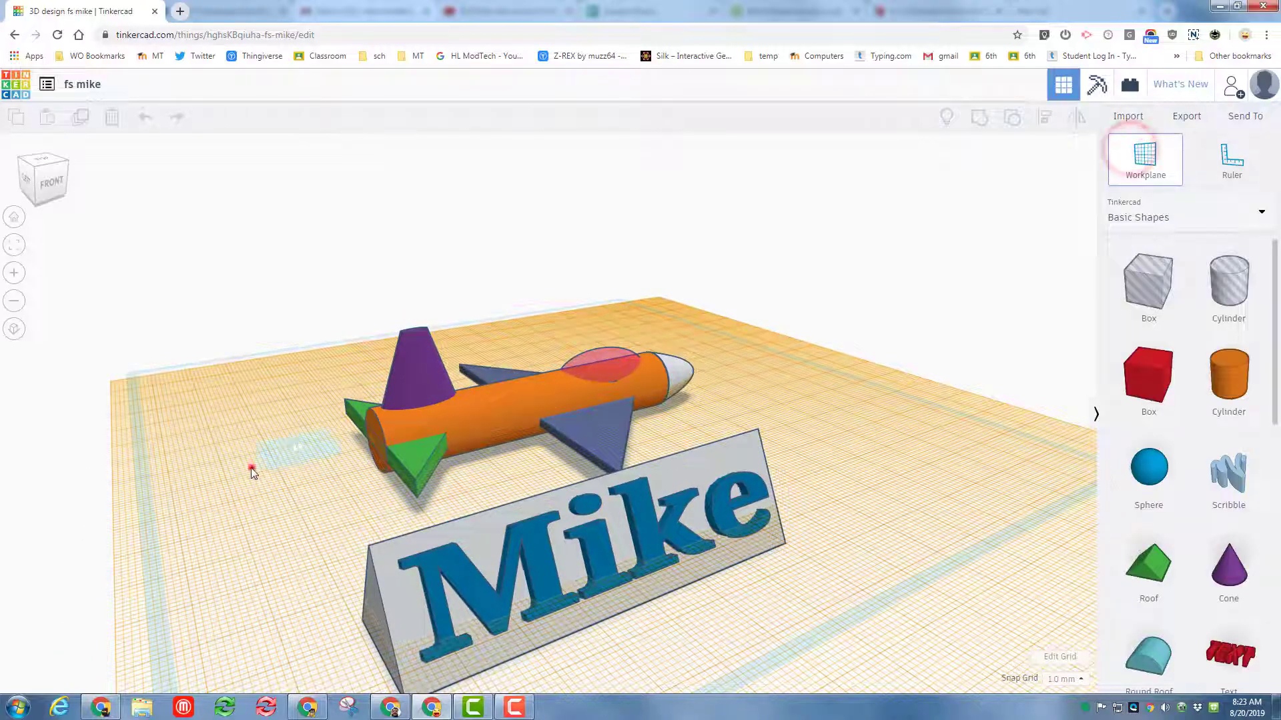
left_click(254, 466)
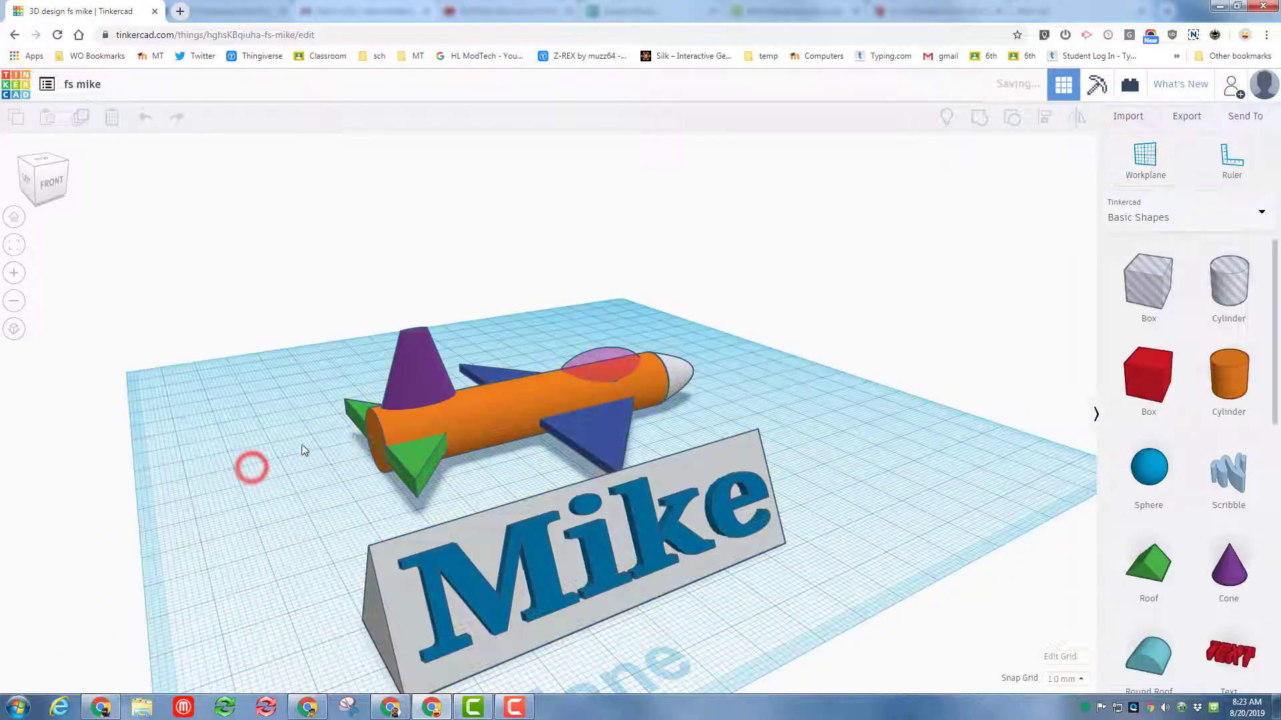
Find and launch the Snipping Tool, and capture a rectangular snip of the aircraft and name plate.
left_click(15, 708)
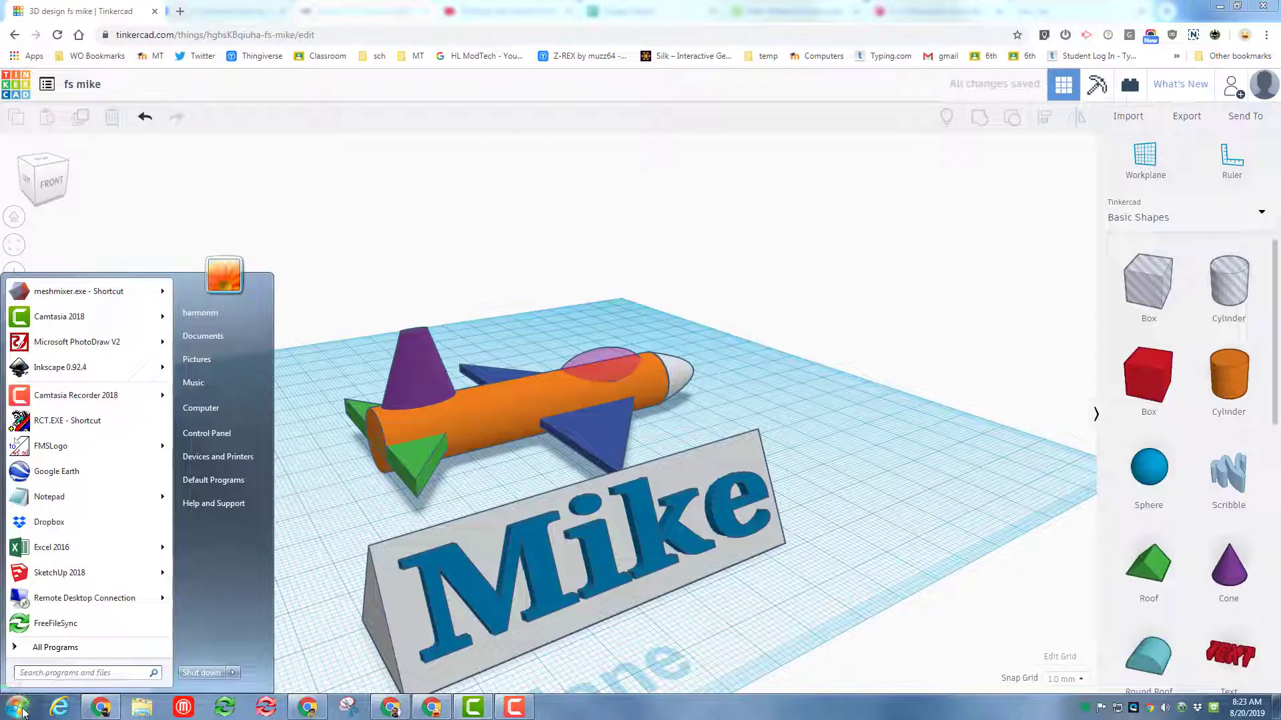
left_click(20, 710)
left_click(20, 710)
left_click(37, 674)
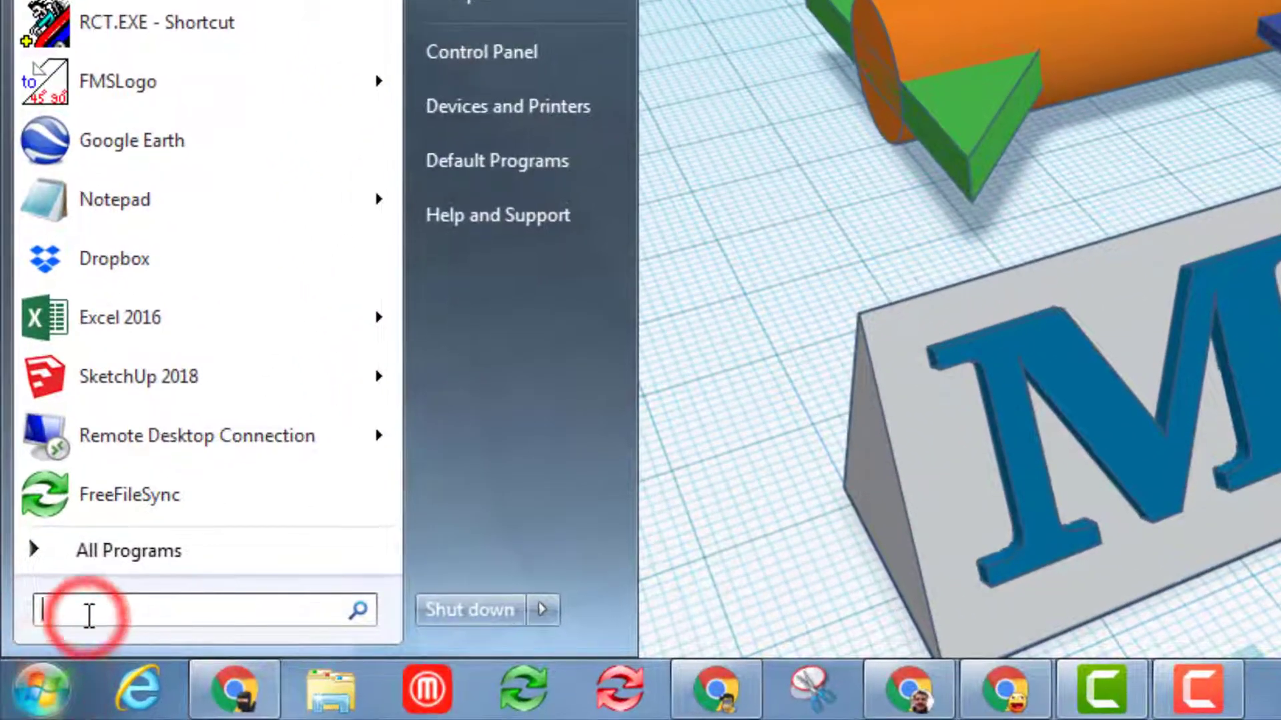
type("sni")
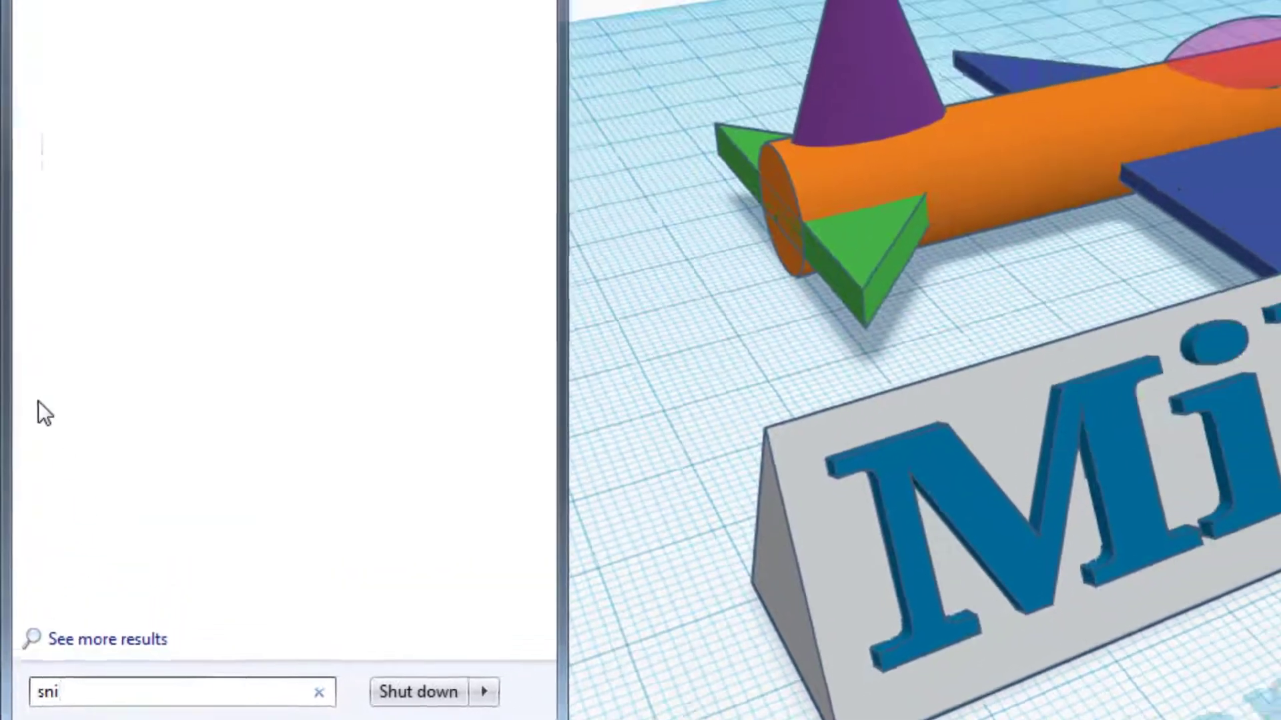
left_click(149, 80)
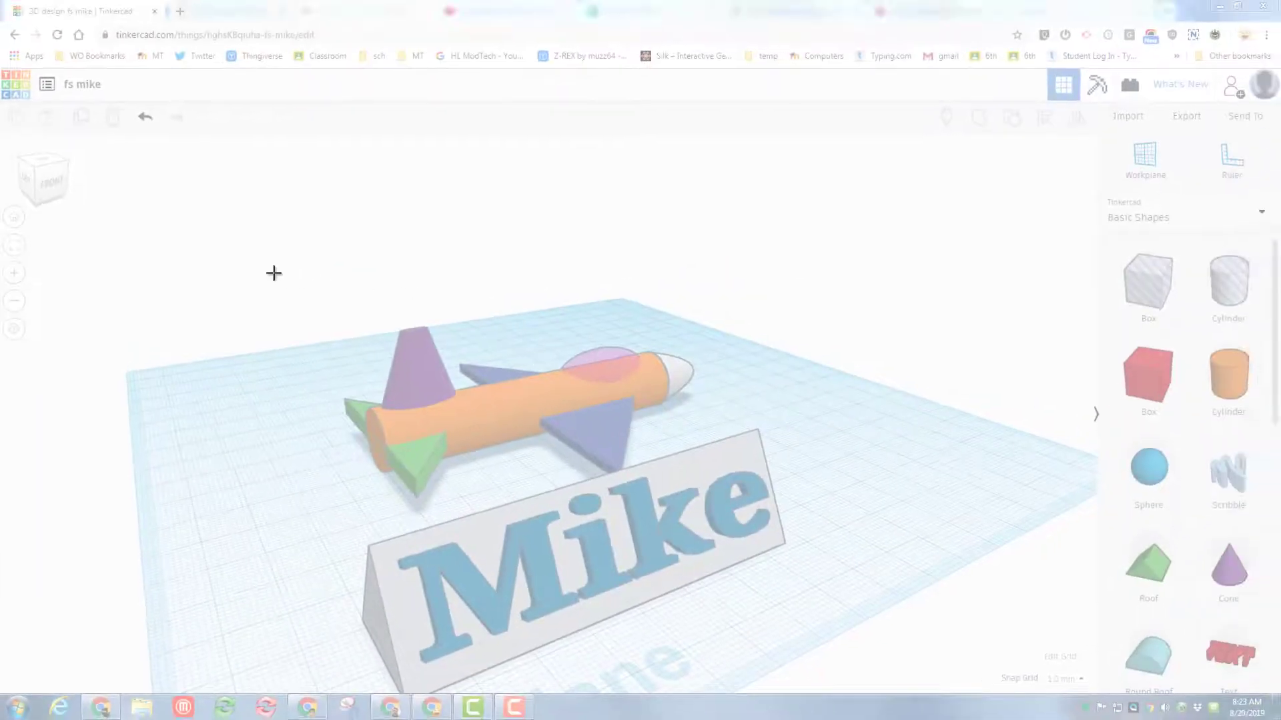
left_click_drag(221, 220, 940, 661)
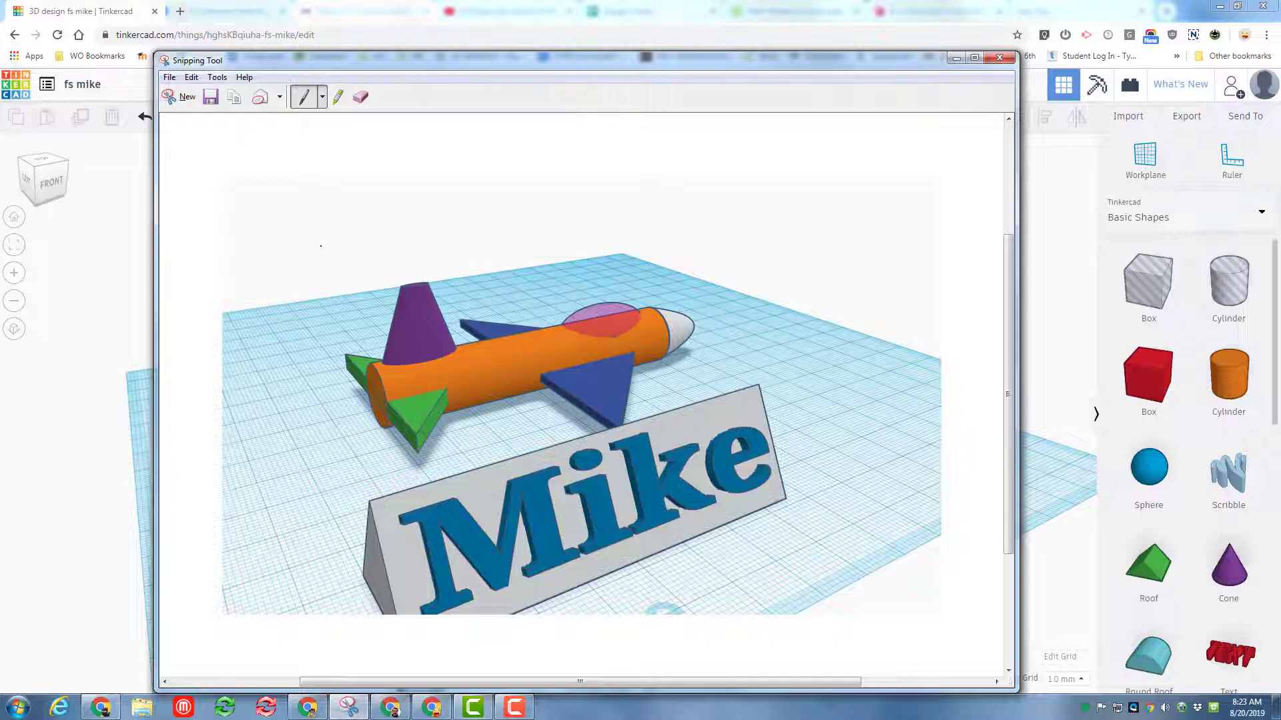
Save the snip in the Documents library as a PNG file named fs mike.
left_click(210, 98)
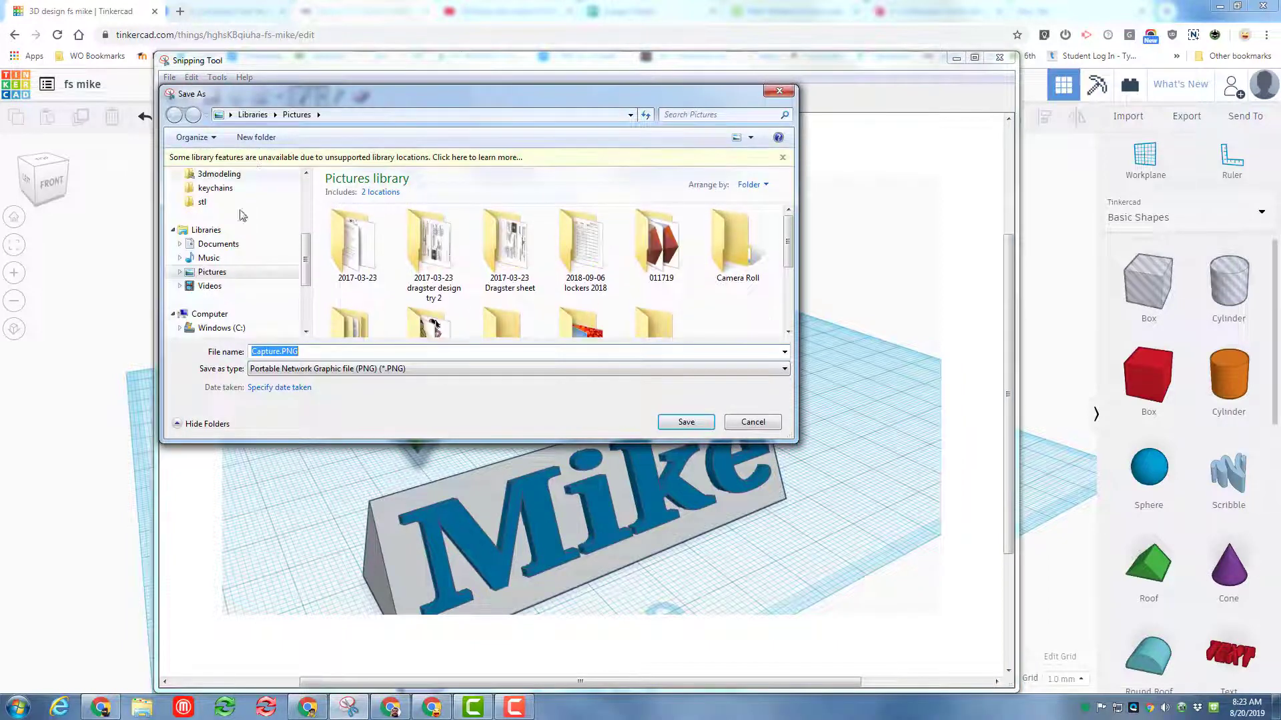
left_click(207, 247)
left_click(282, 353)
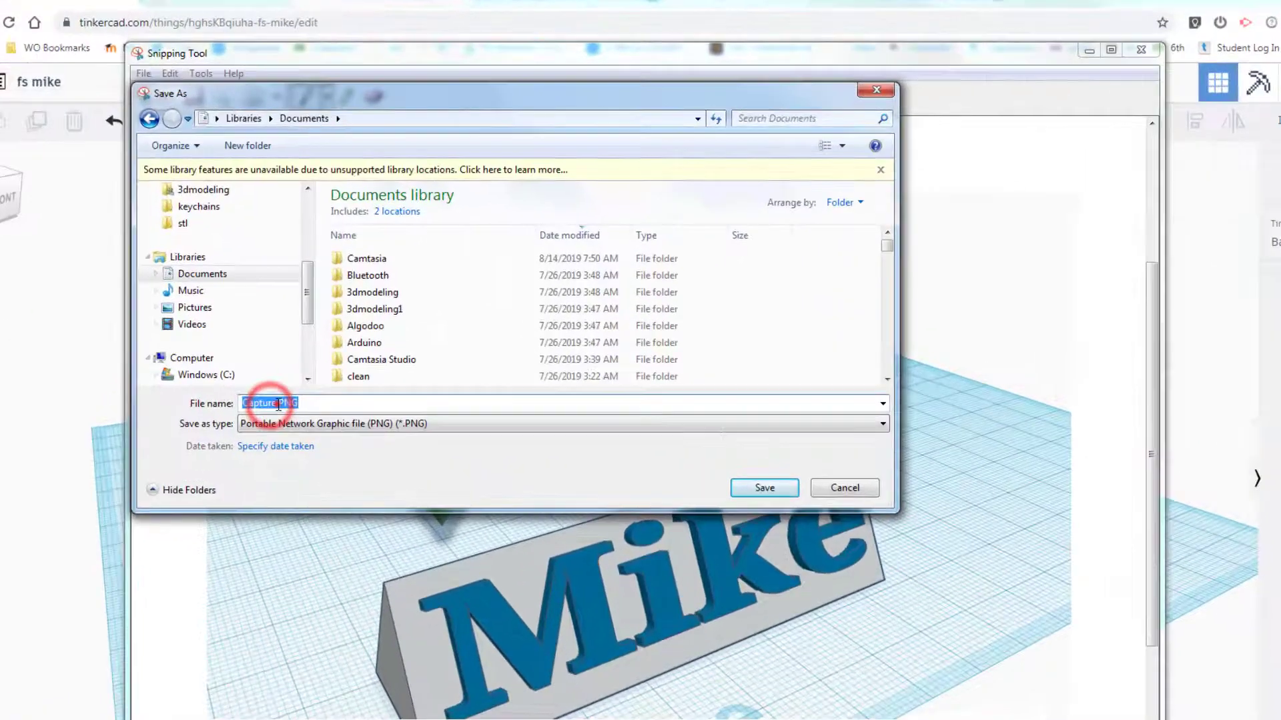
left_click_drag(279, 405, 221, 404)
type("fs mike")
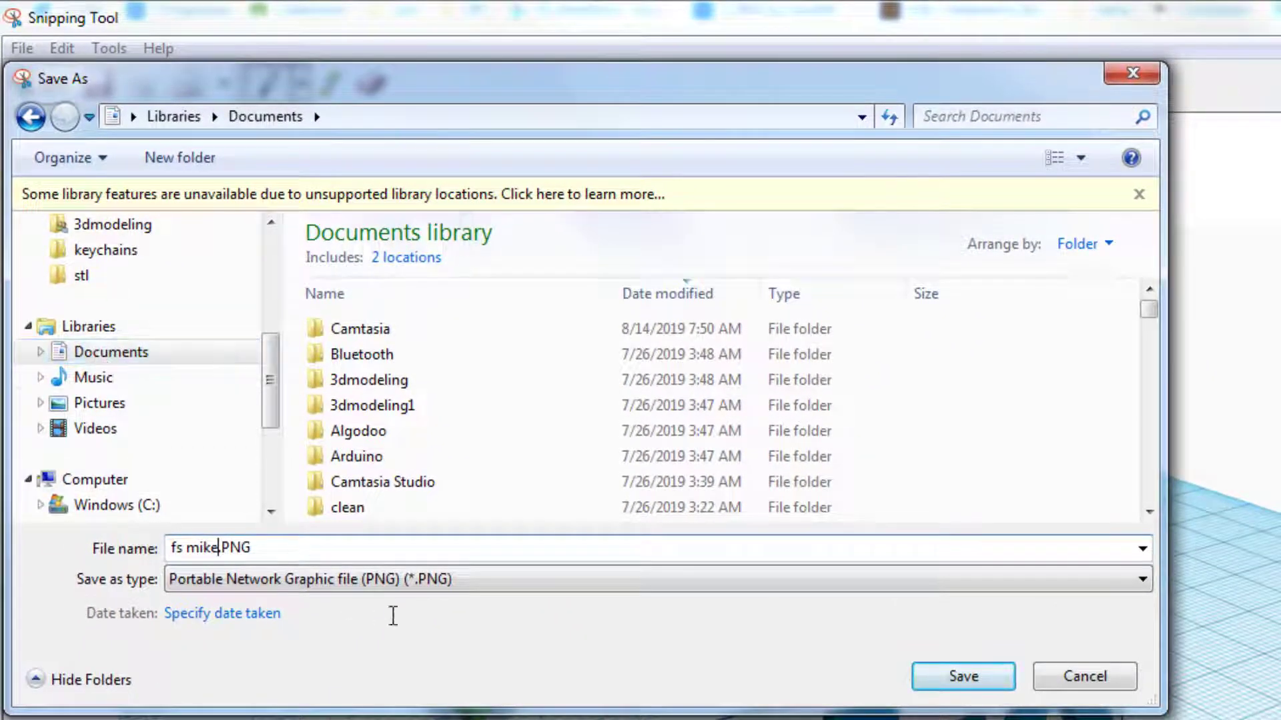
left_click(963, 677)
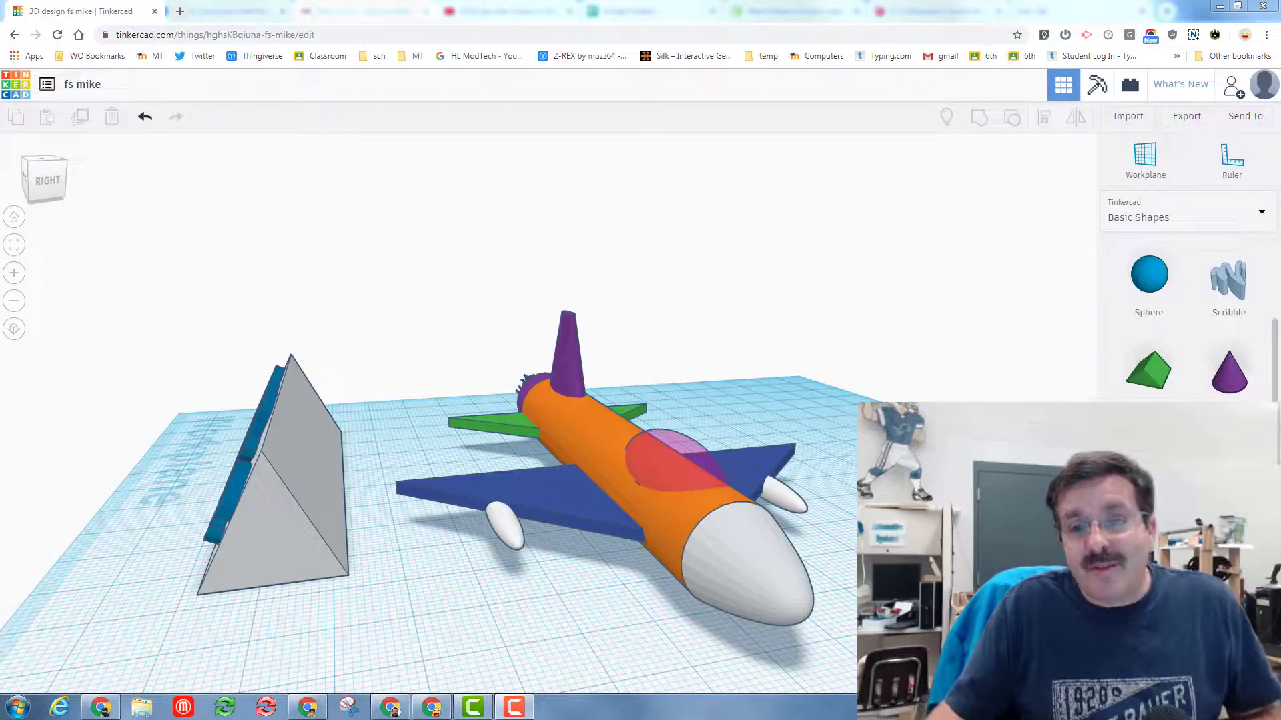
Examine the detailed aircraft from several angles, including a close view of one white underwing pod and the home view.
right_click_drag(467, 467, 177, 543)
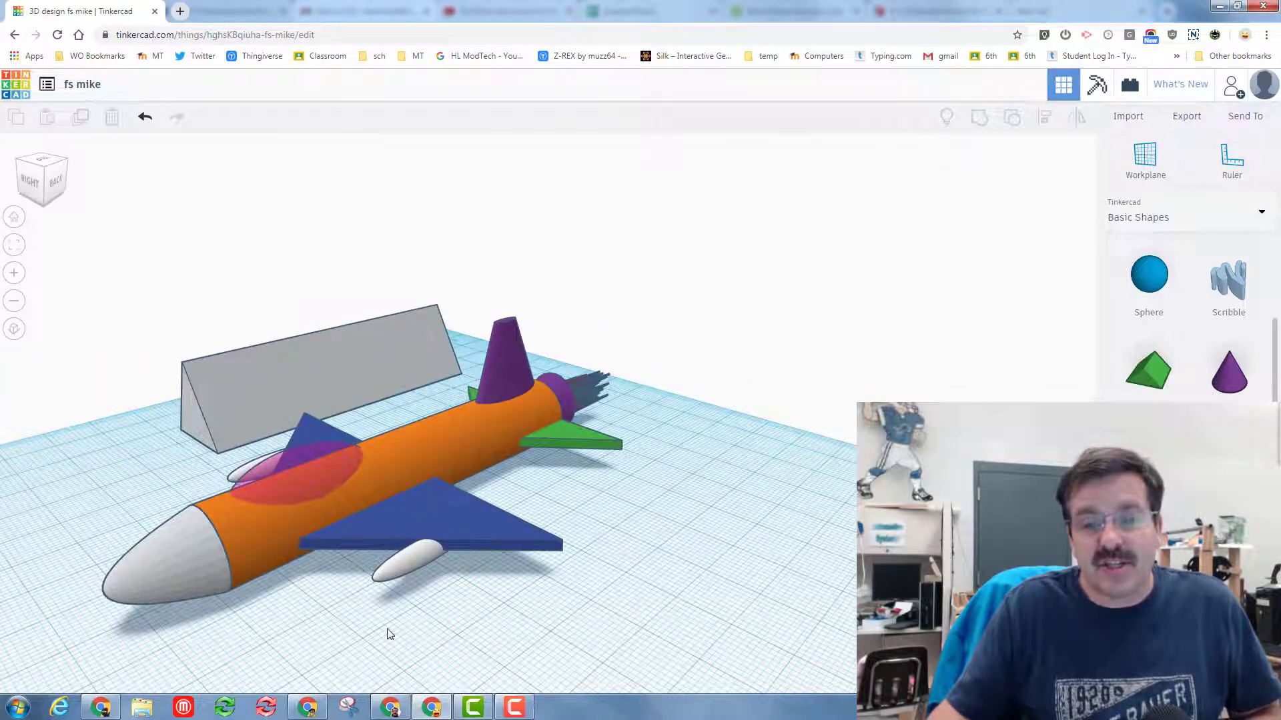
right_click_drag(458, 664, 502, 663)
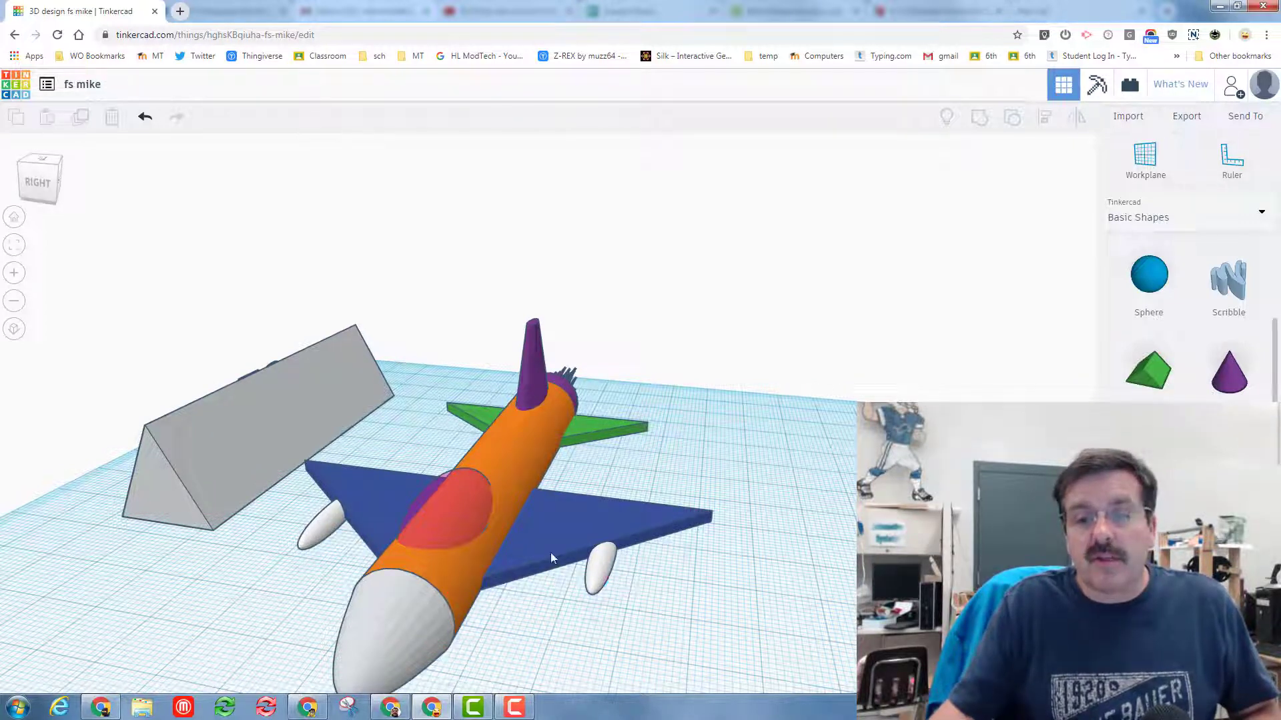
left_click(603, 568)
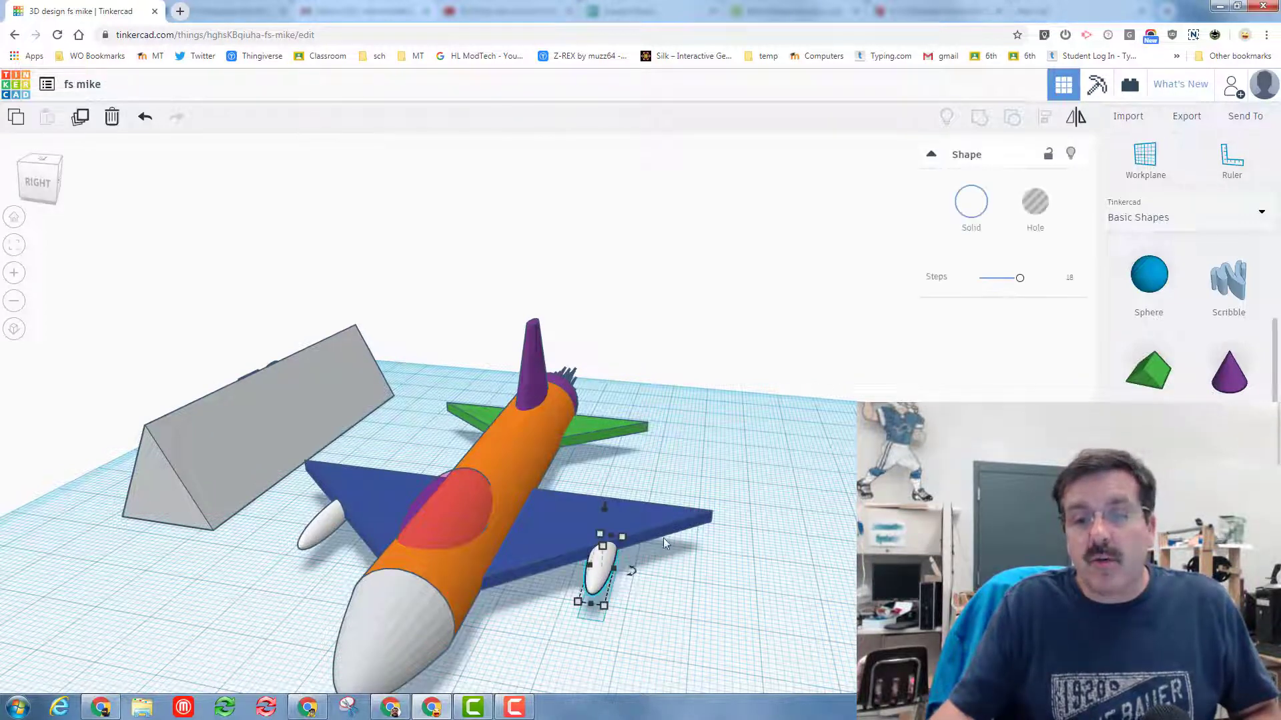
left_click(14, 246)
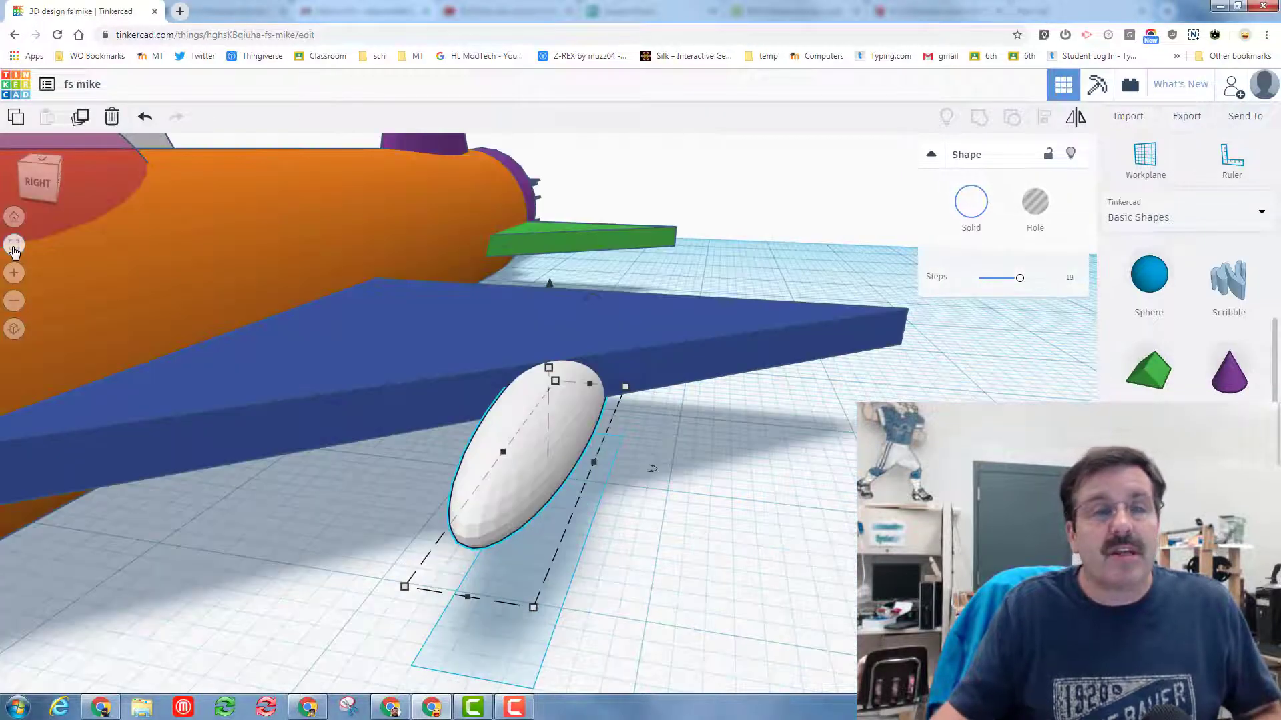
left_click(14, 218)
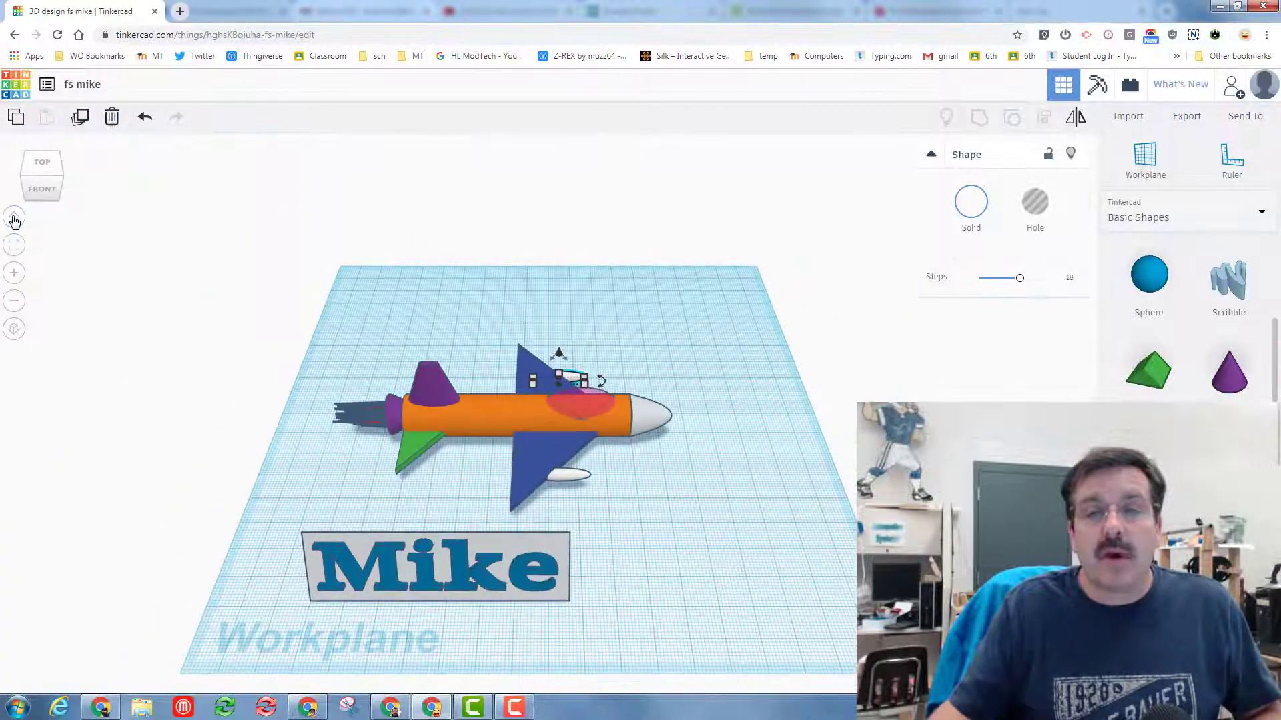
right_click_drag(717, 482, 547, 410)
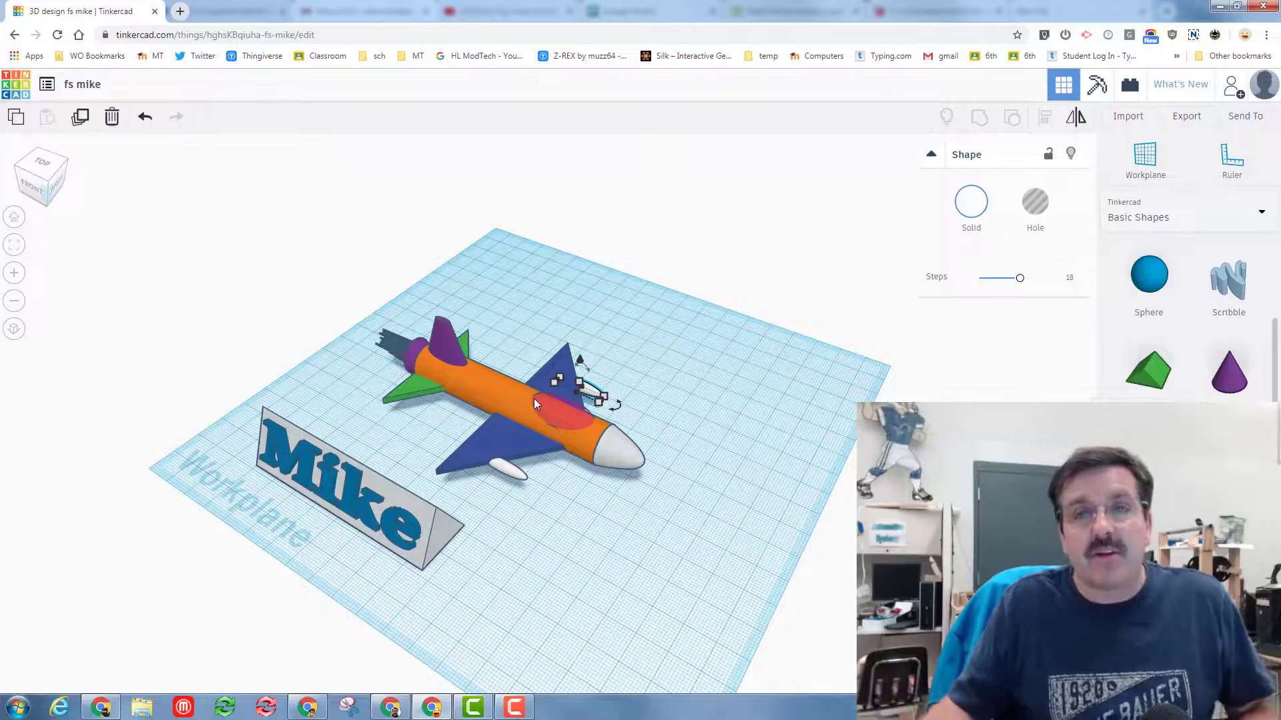